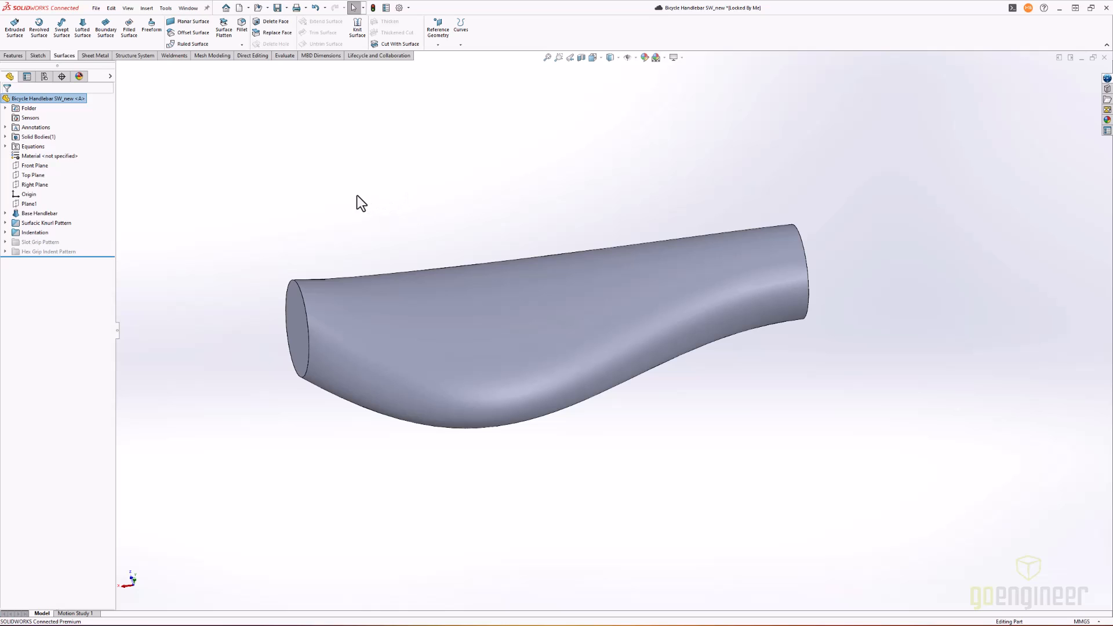
- Hide the solid body and show the four sketches of the Base Handlebar feature to examine the profiles and guide curves
right_click(29, 139)
left_click(34, 121)
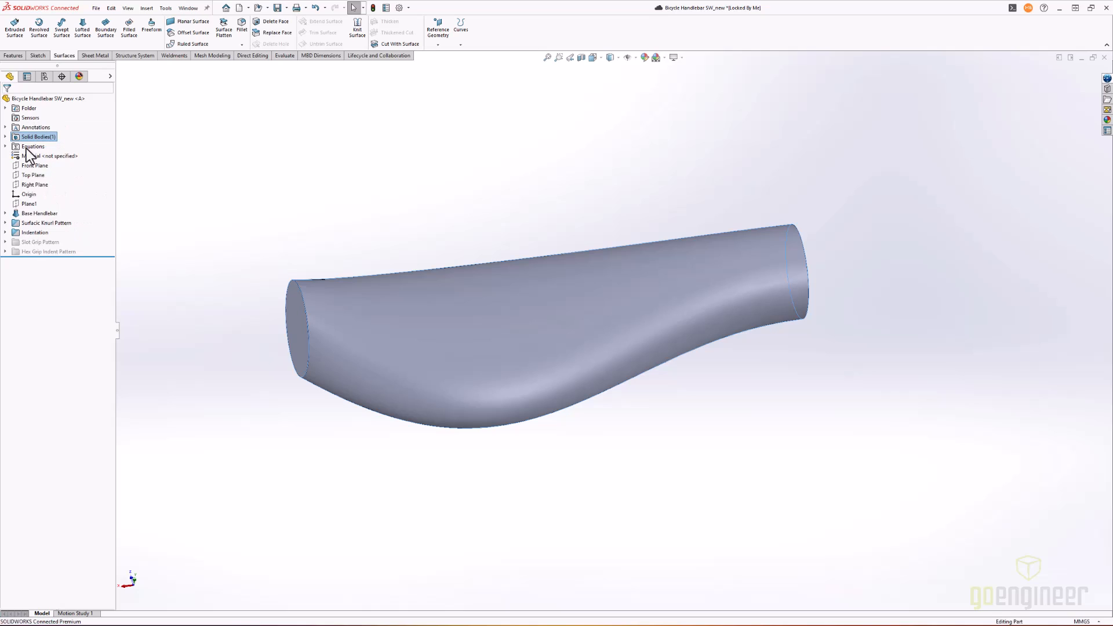
left_click(6, 213)
left_click(34, 223)
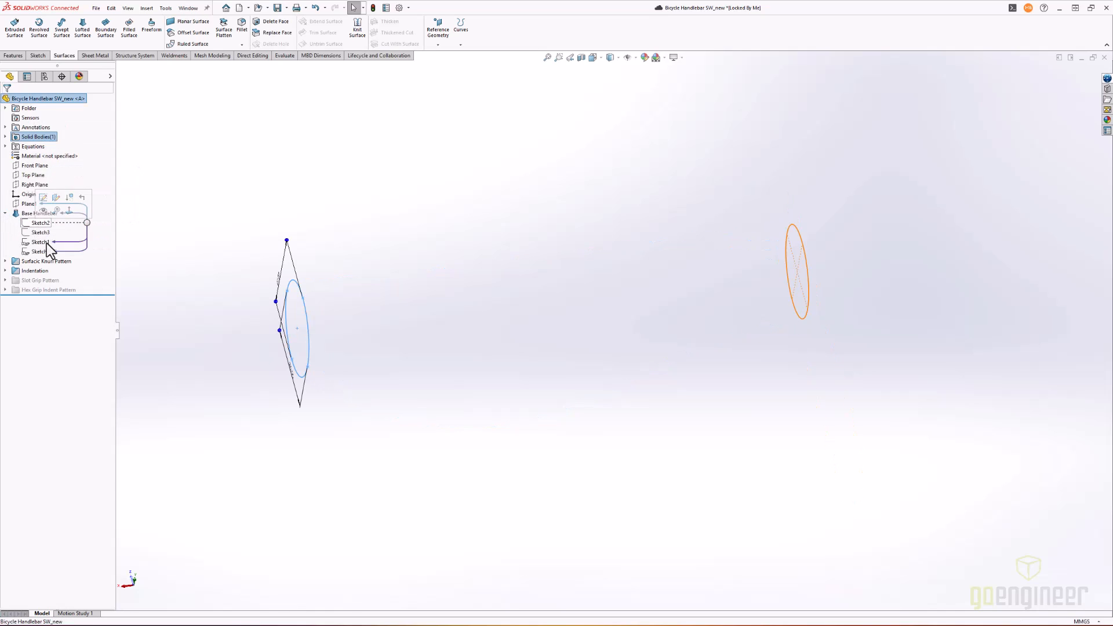
left_click(47, 251, "shift")
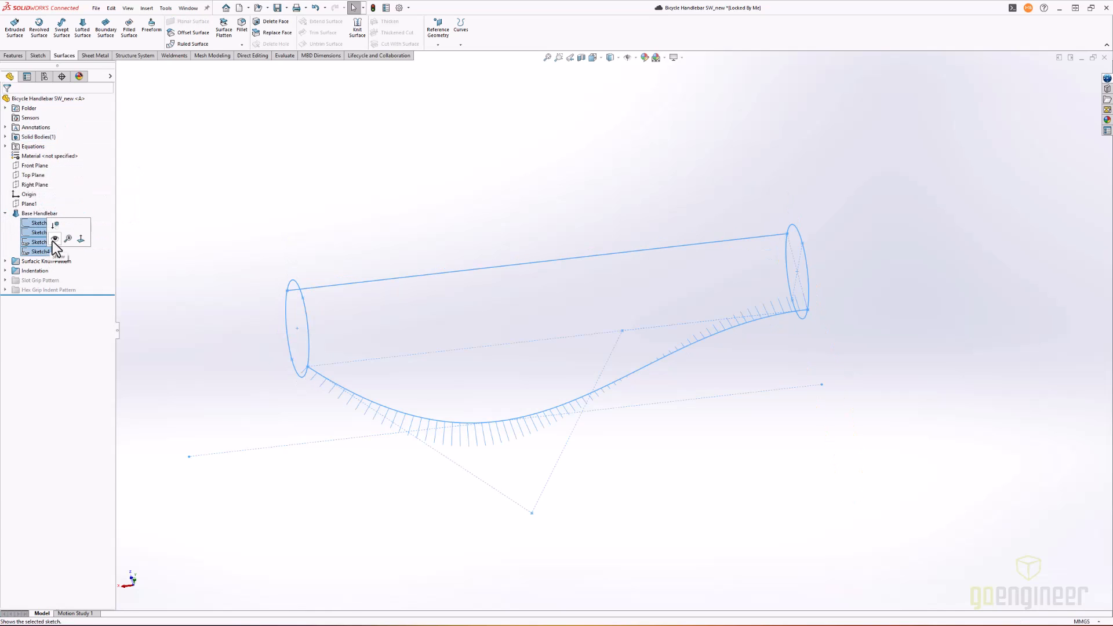
left_click(54, 239)
mouse_move(575, 190)
middle_mouse_down()
mouse_move(606, 193)
mouse_move(558, 204)
middle_mouse_up()
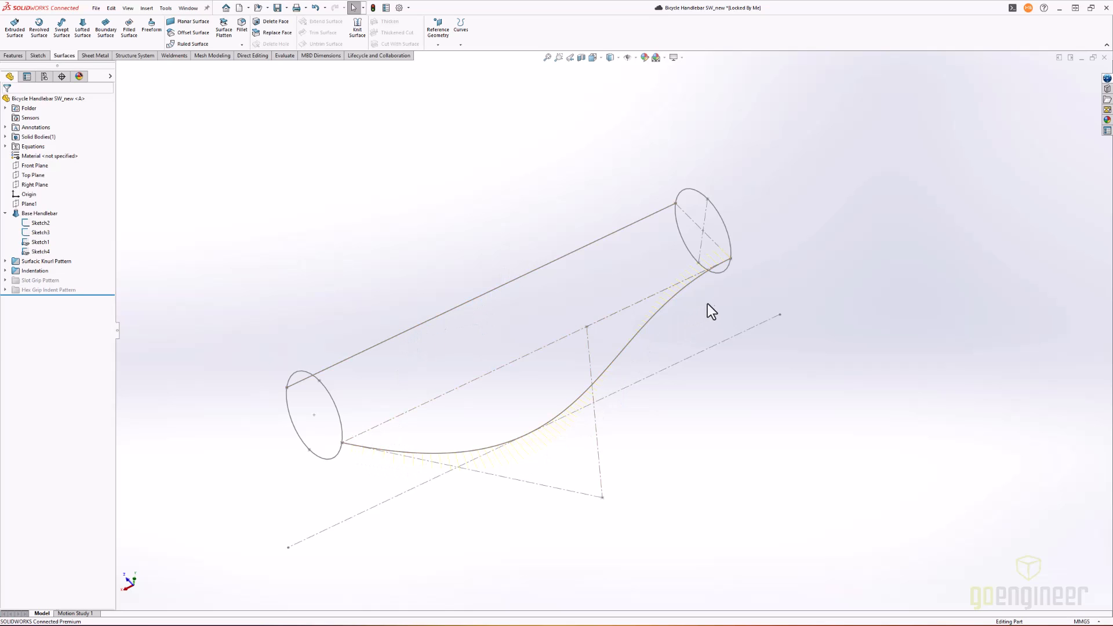
middle_click_drag(622, 420, 745, 236)
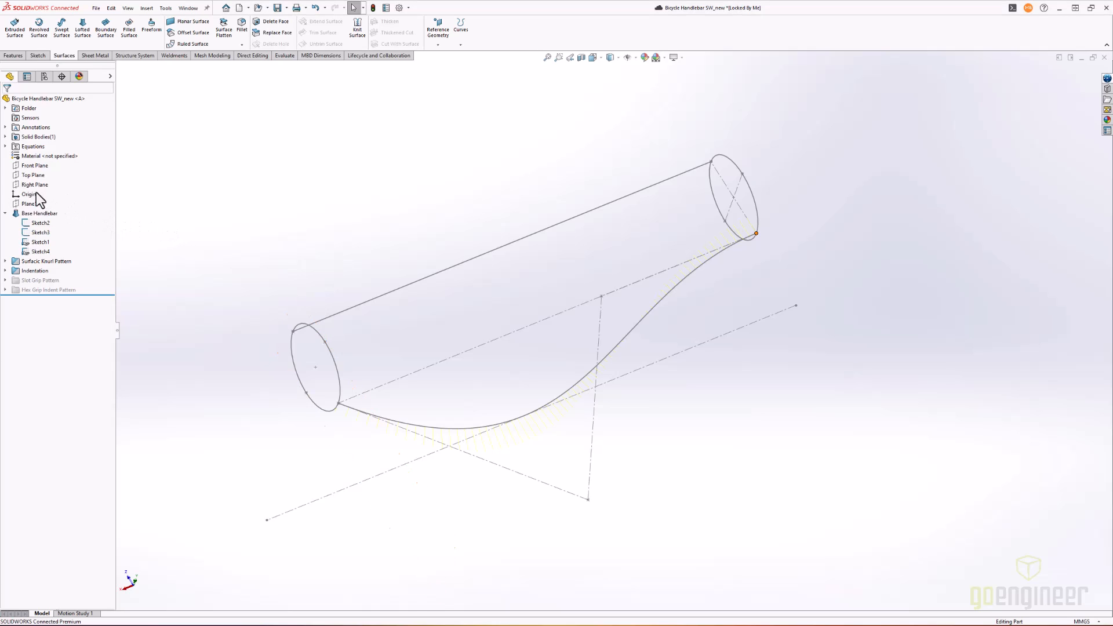
- Show the solid body again and hide the four Base Handlebar sketches
right_click(35, 137)
left_click(43, 123)
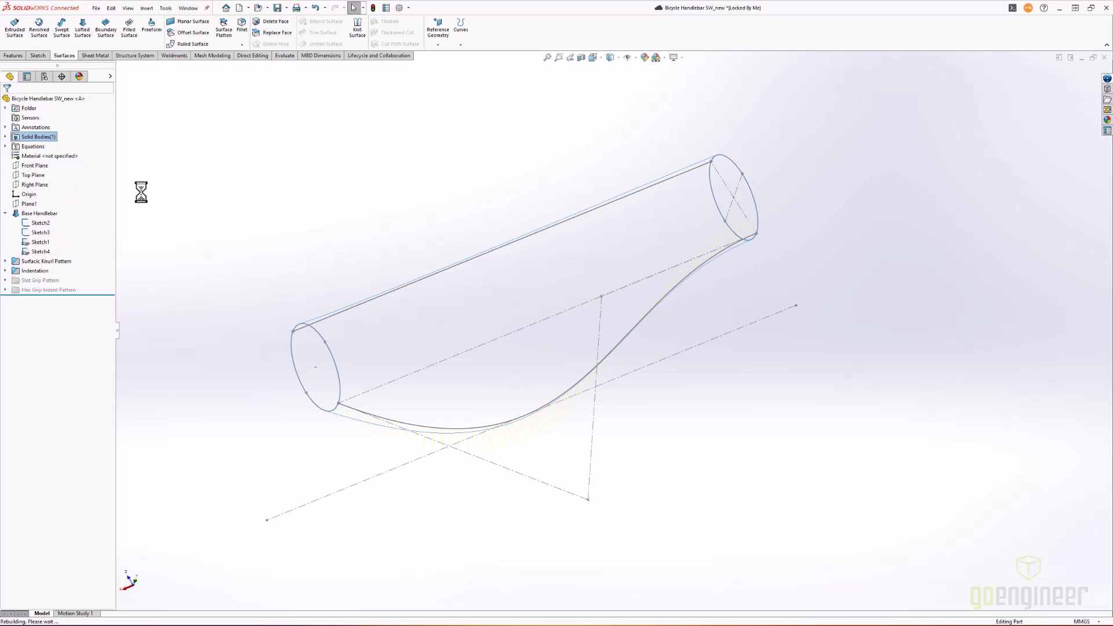
left_click(27, 223)
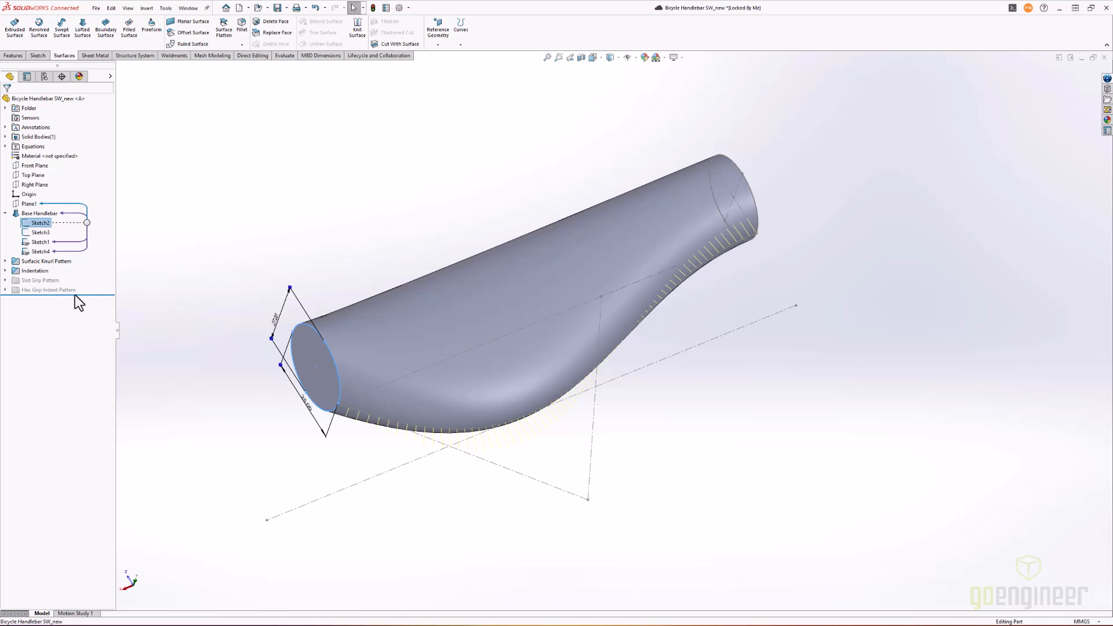
left_click(37, 251, "shift")
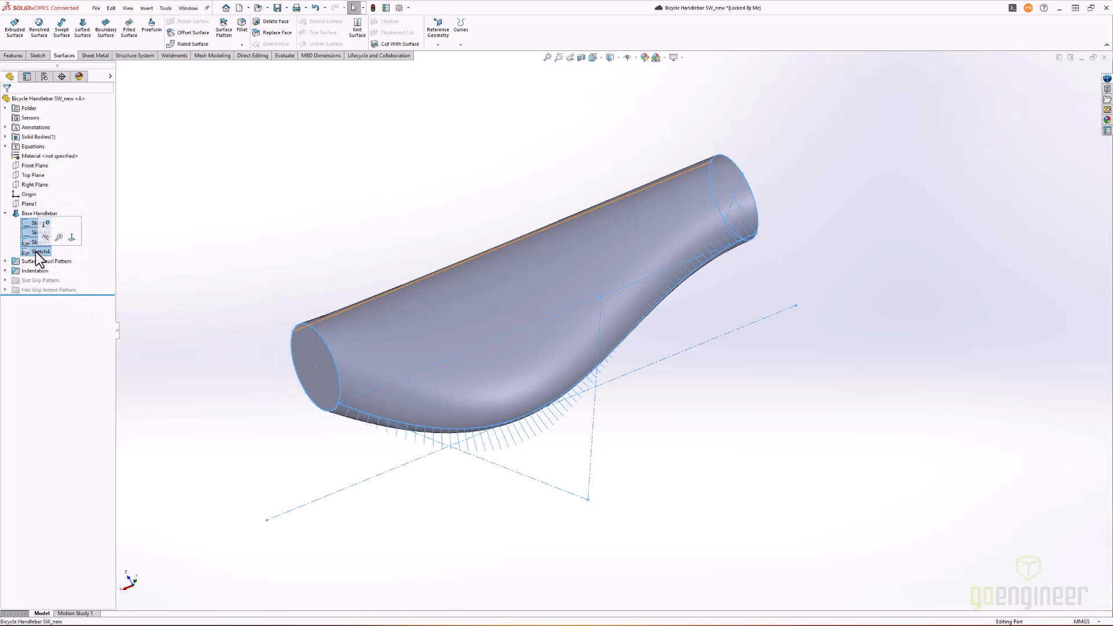
left_click(46, 237)
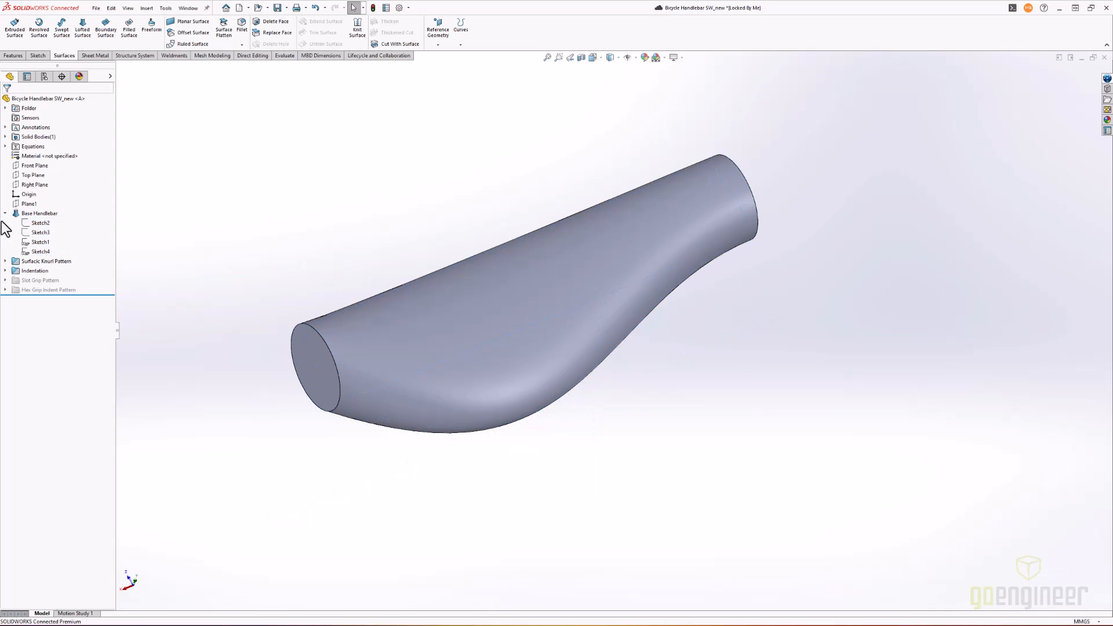
left_click(4, 214)
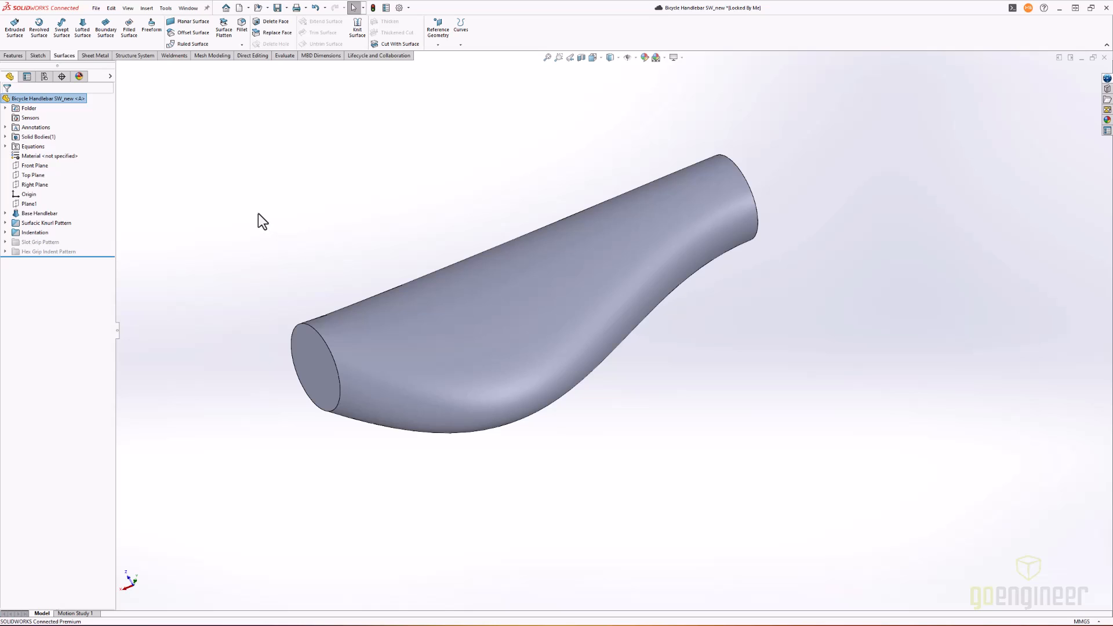
- Activate the Hex Indented Grip configuration and list the features in the Hex Grip Indent Pattern folder
left_click(43, 77)
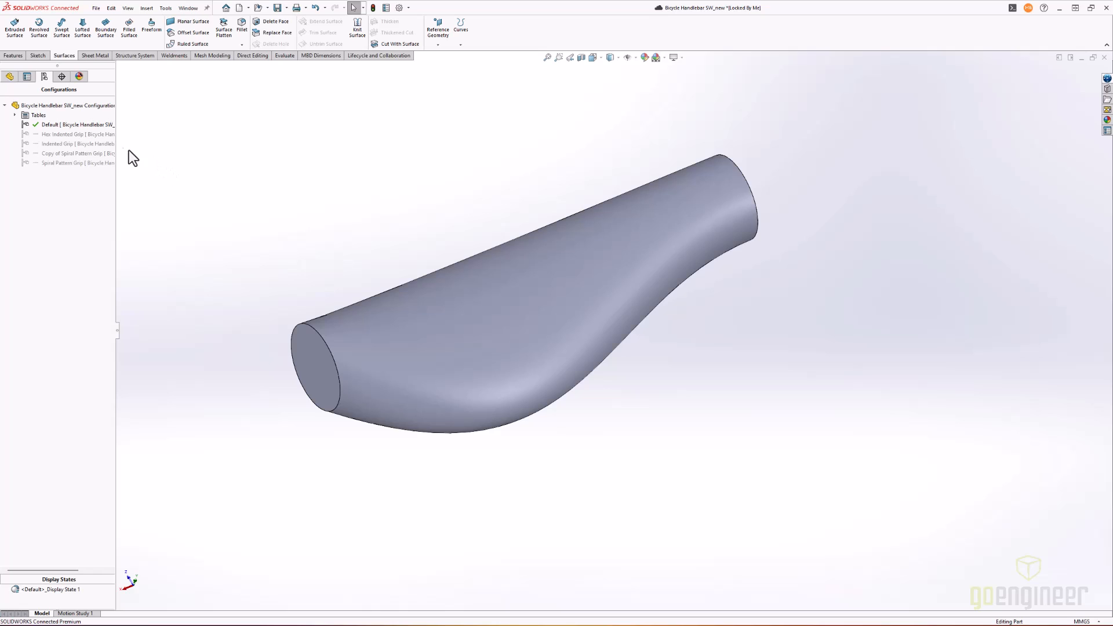
double_click(77, 133)
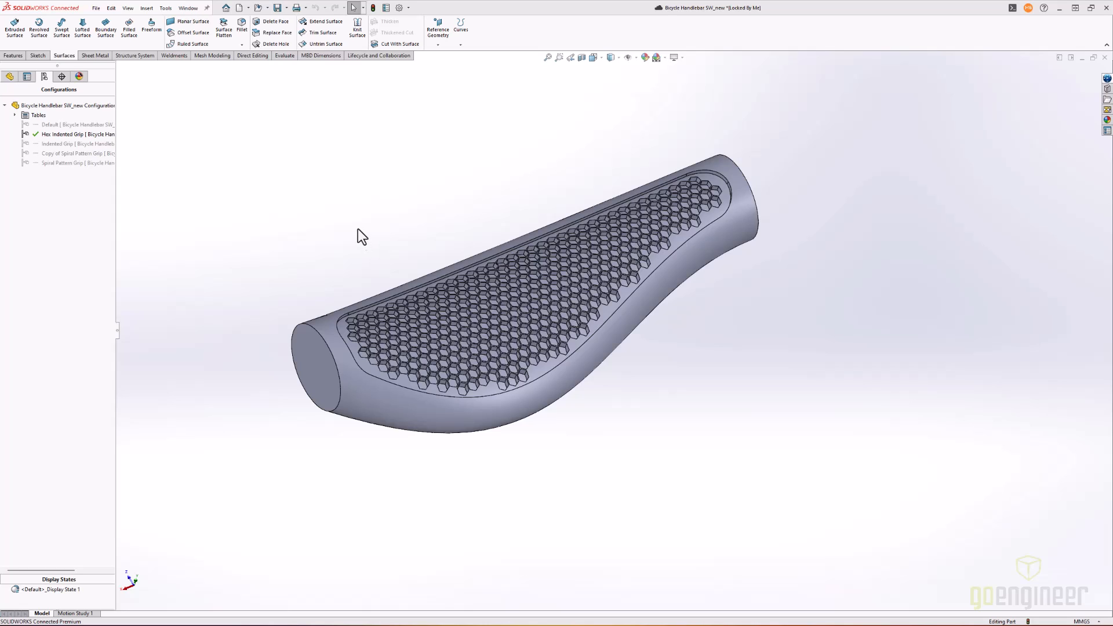
left_click(9, 76)
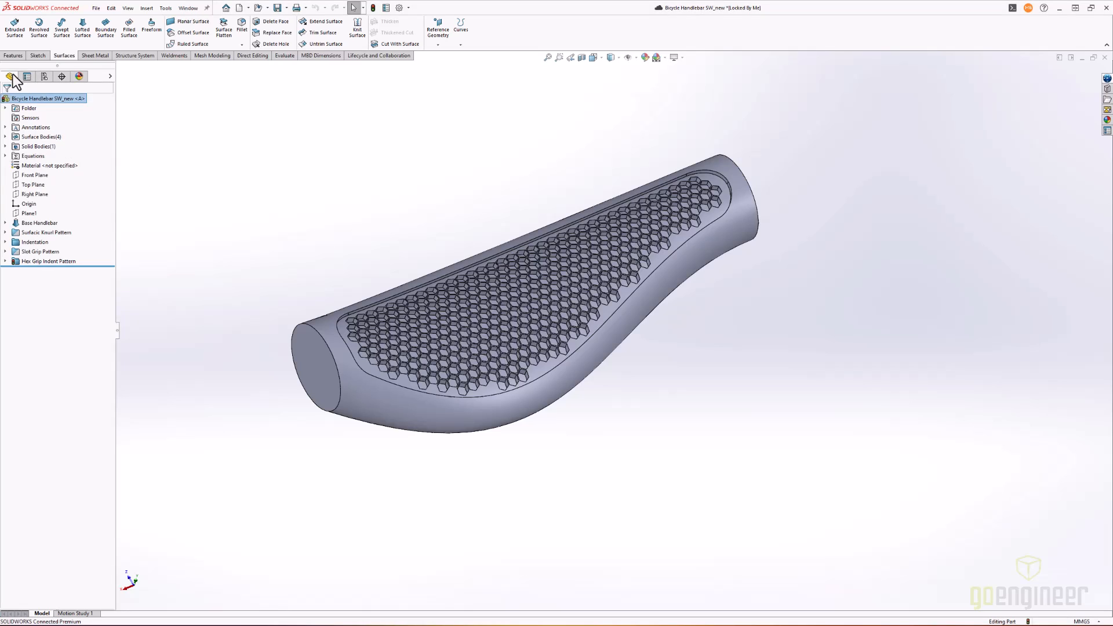
left_click(5, 261)
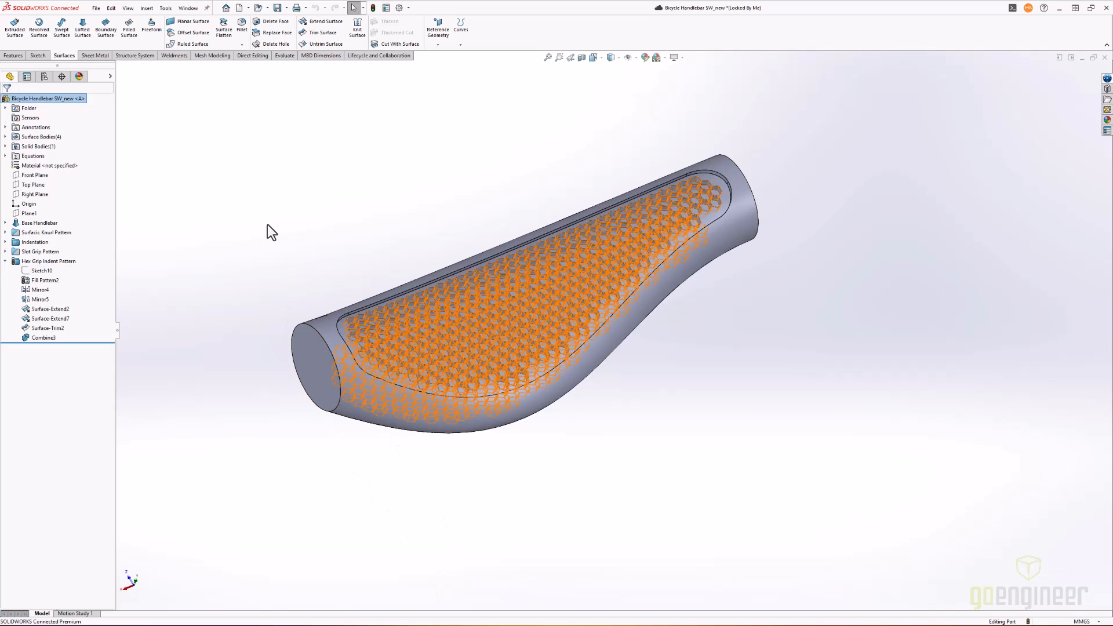
- Review the settings of Fill Pattern2 without changing them, and look through the features in the Indentation folder
mouse_move(44, 284)
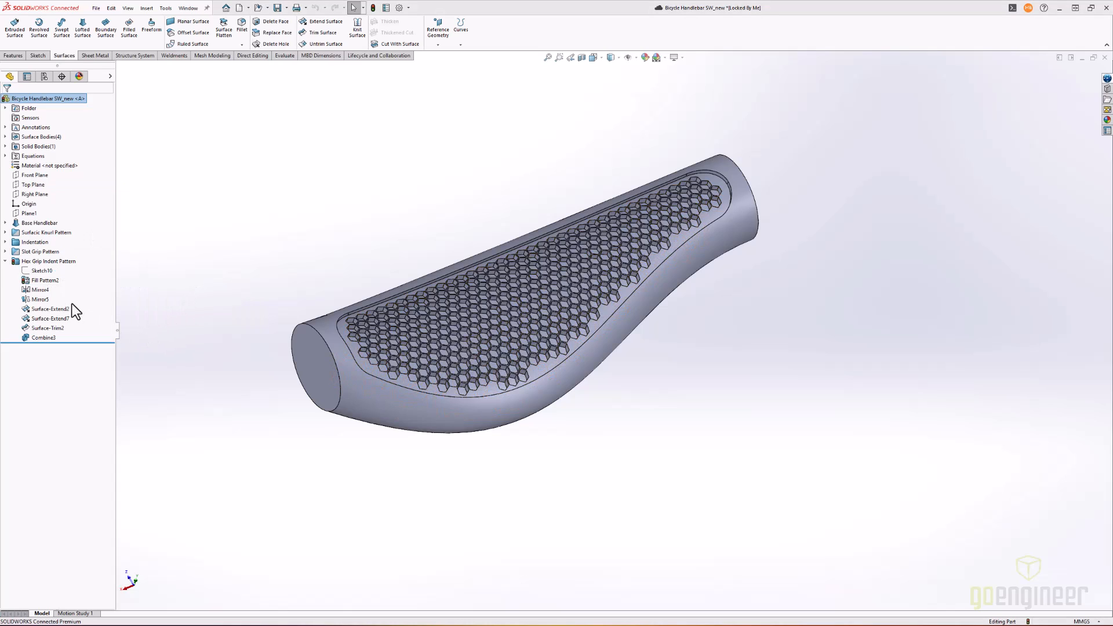
right_click(46, 280)
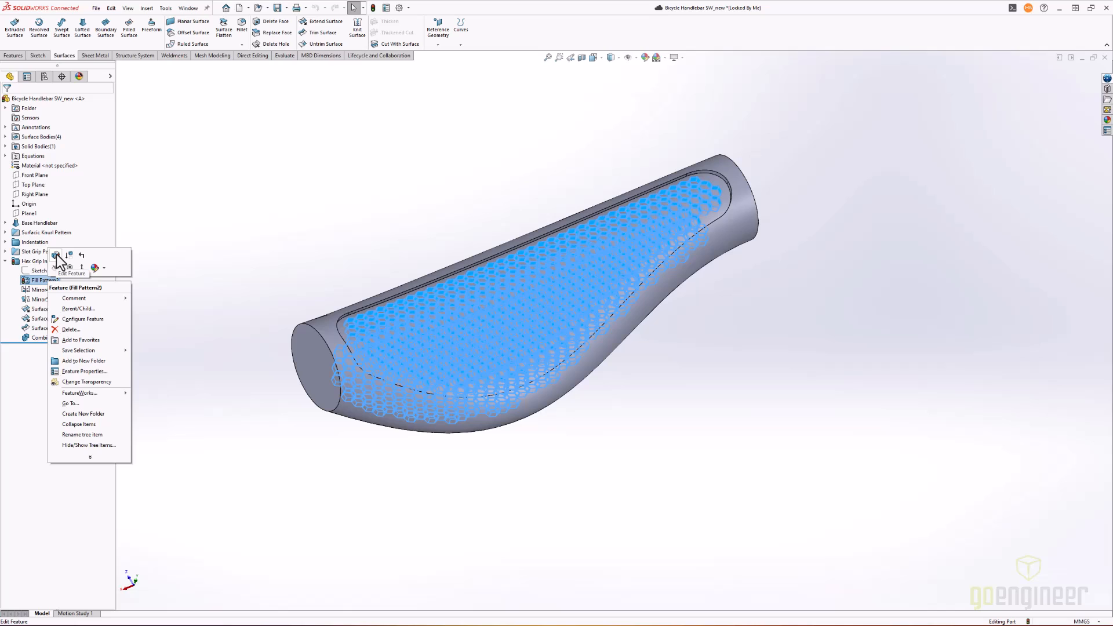
left_click(56, 255)
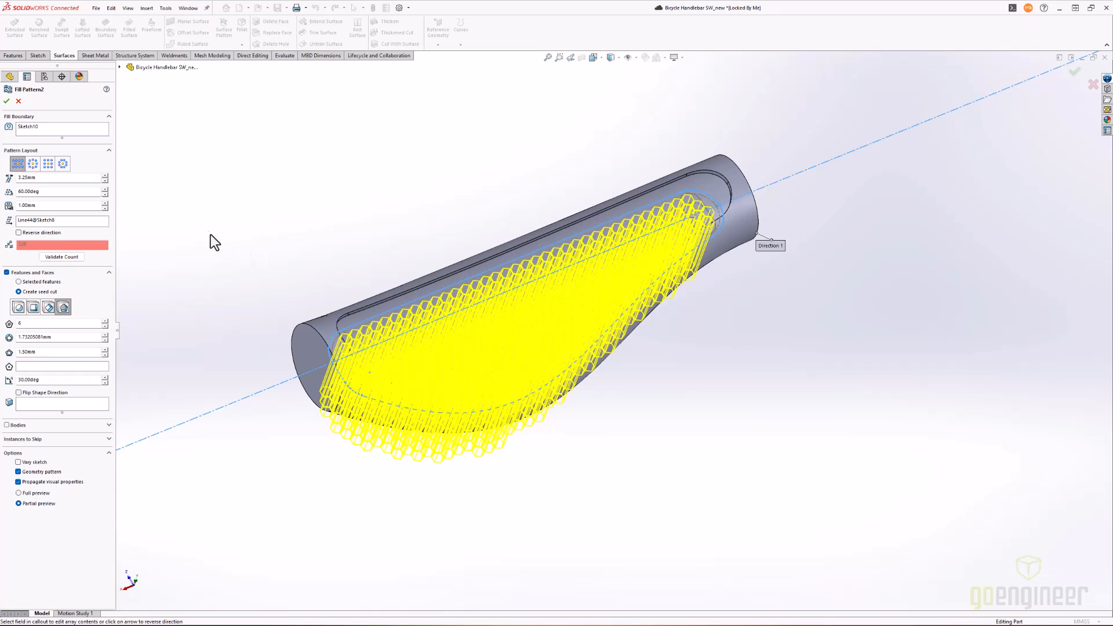
left_click(18, 101)
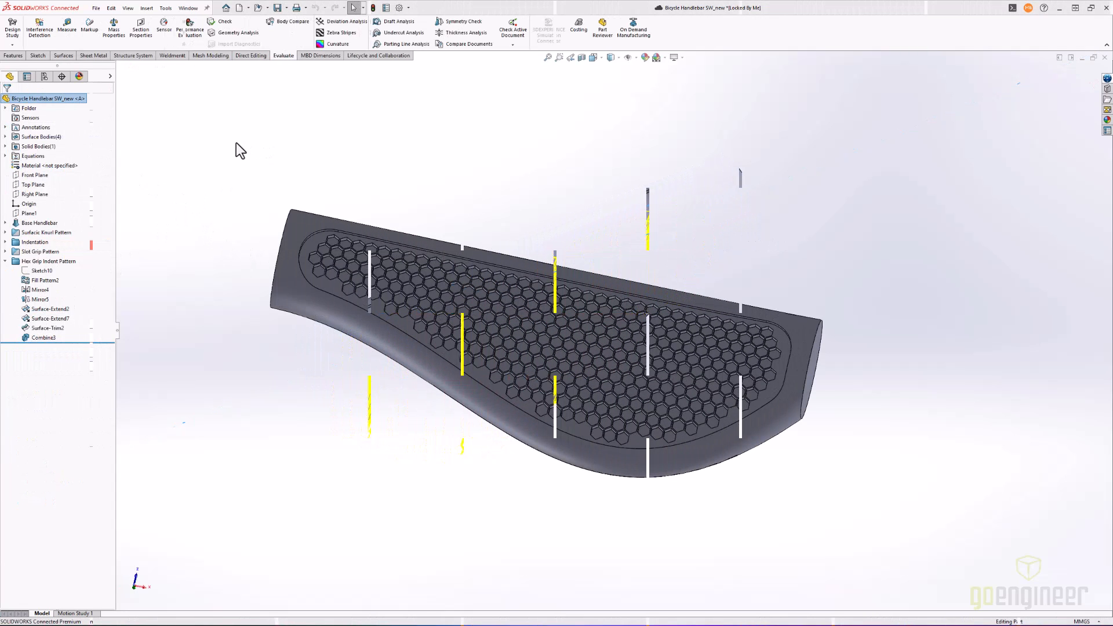
left_click(6, 242)
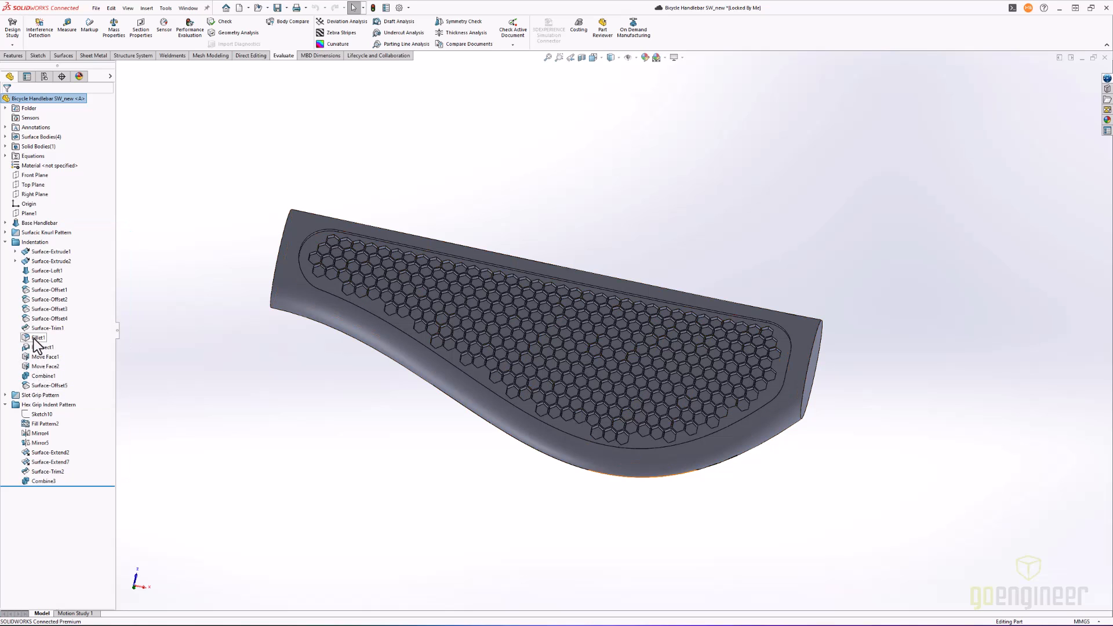
left_click(5, 242)
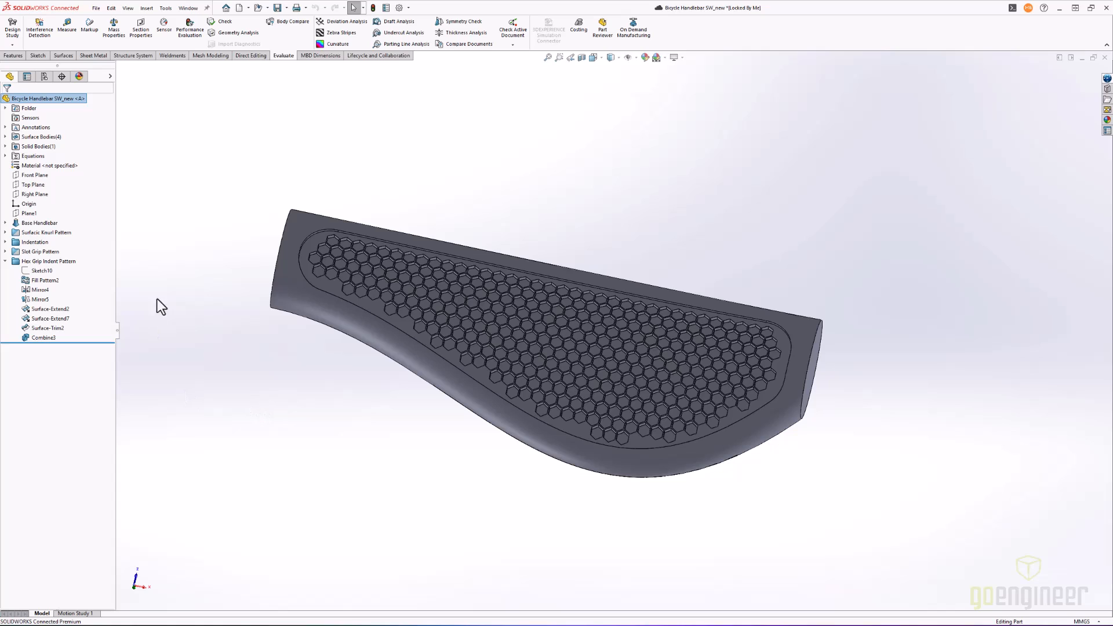
- Inspect the surface curvature of the hex-patterned grip from the other side, leaving the curvature display off again
left_click(324, 45)
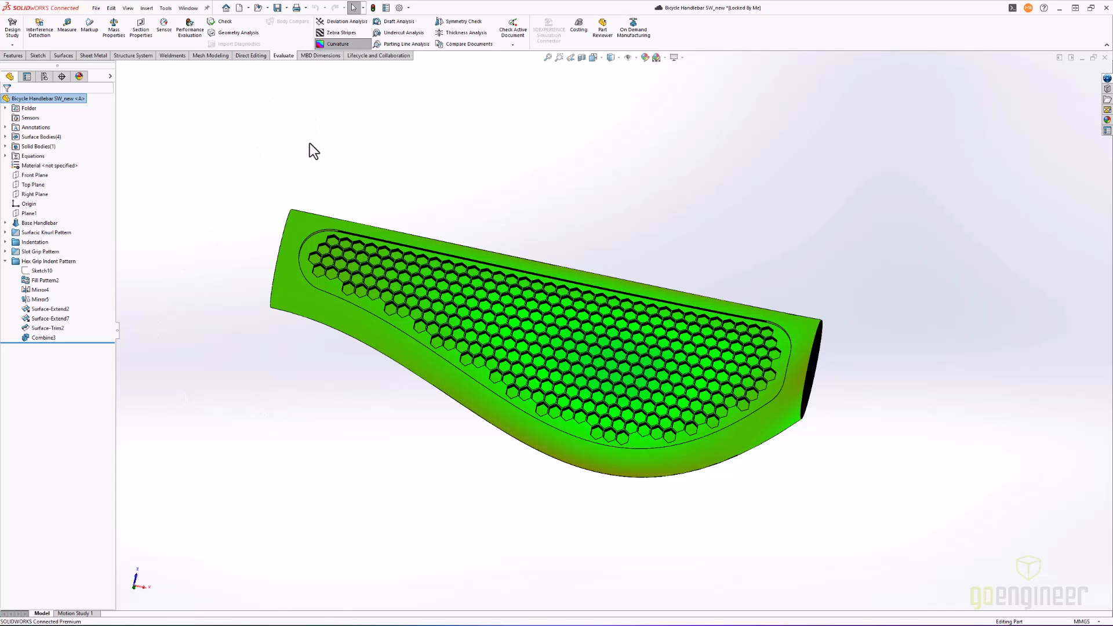
middle_click_drag(86, 358, 196, 395)
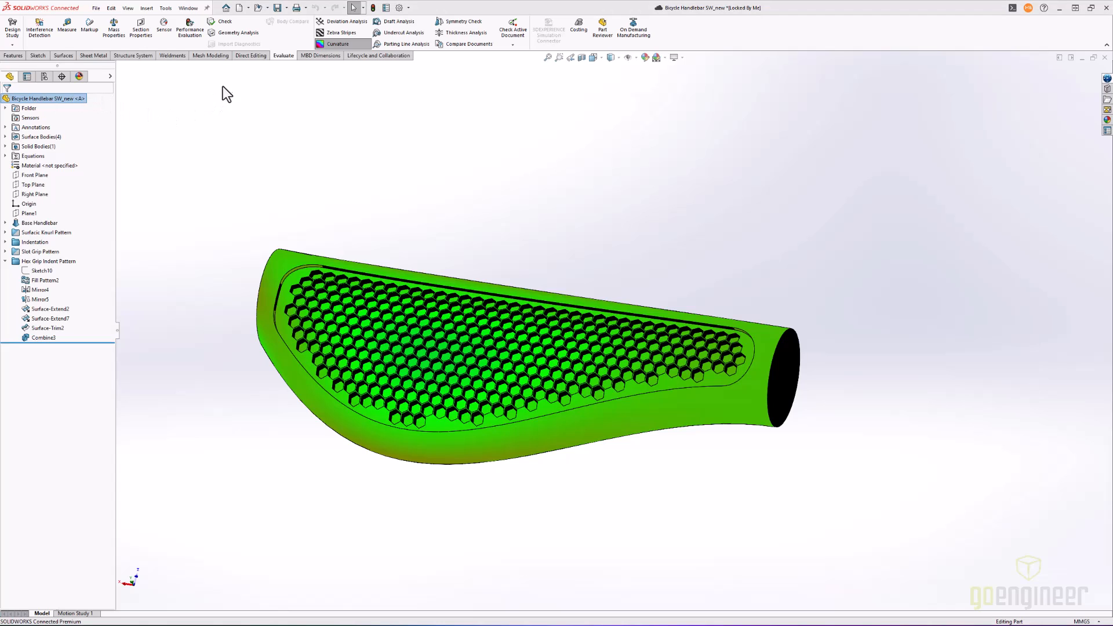
left_click(334, 44)
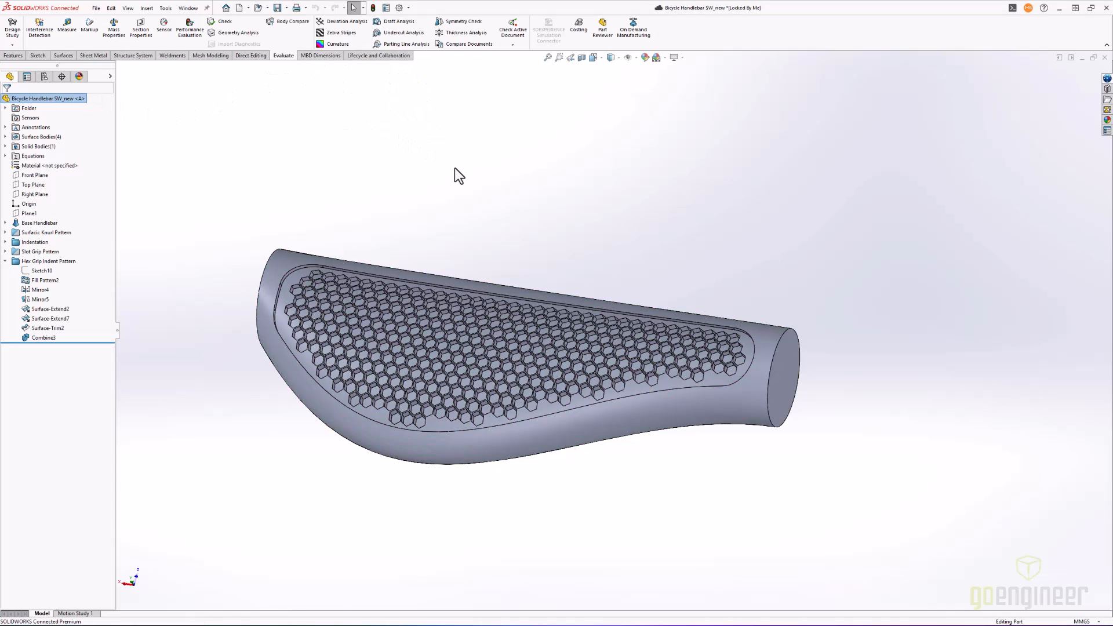
- Activate the Indented Grip configuration and list the features in the Slot Grip Pattern folder
left_click(45, 76)
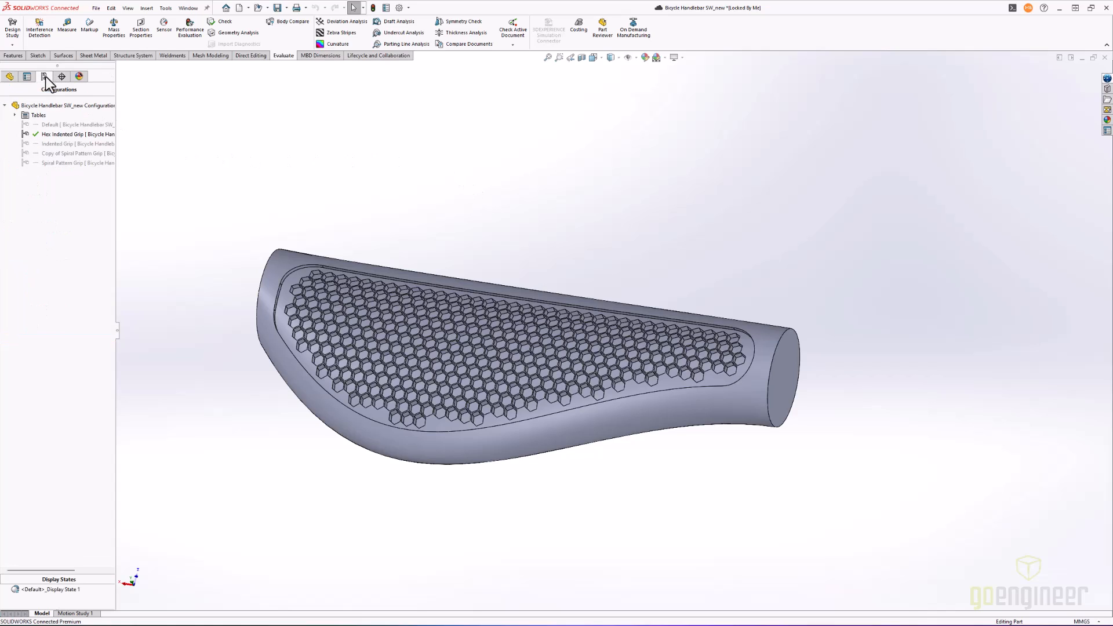
double_click(65, 145)
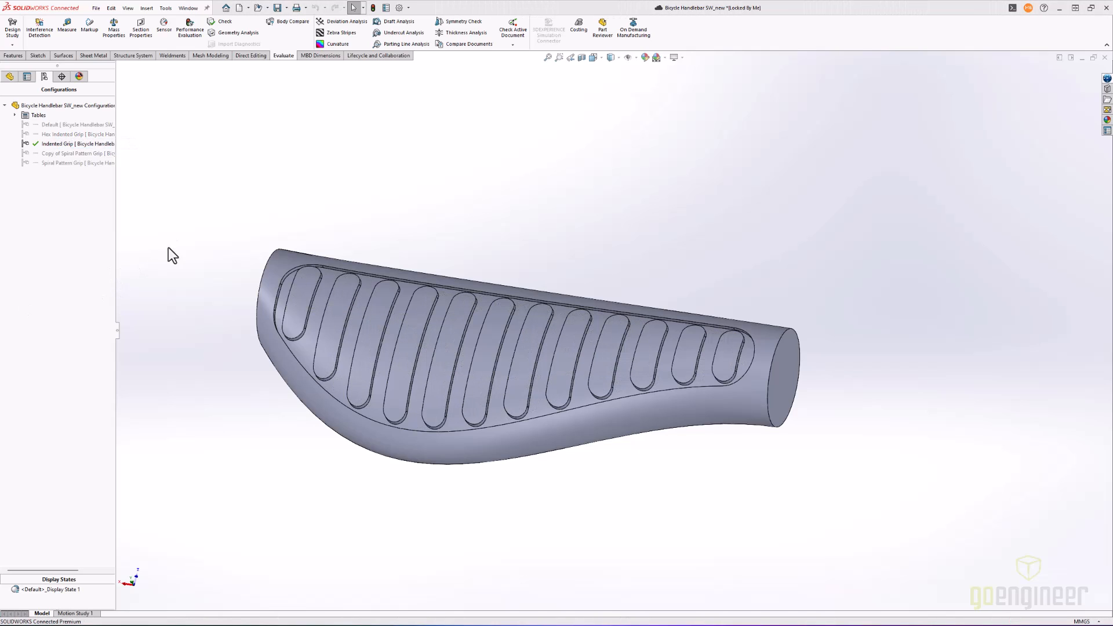
left_click(10, 78)
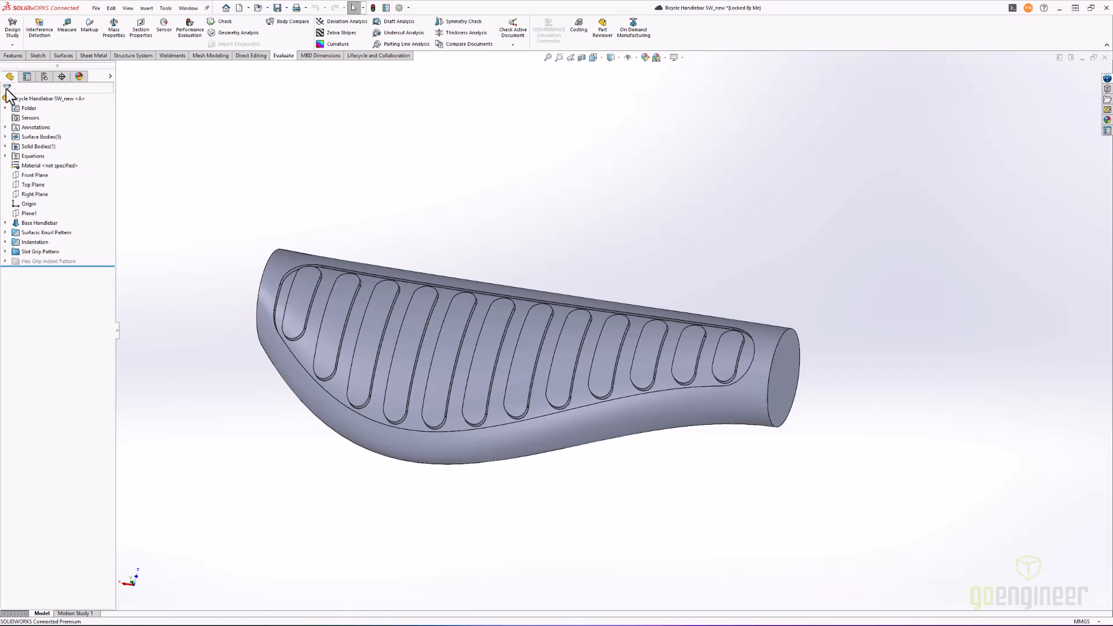
left_click(5, 251)
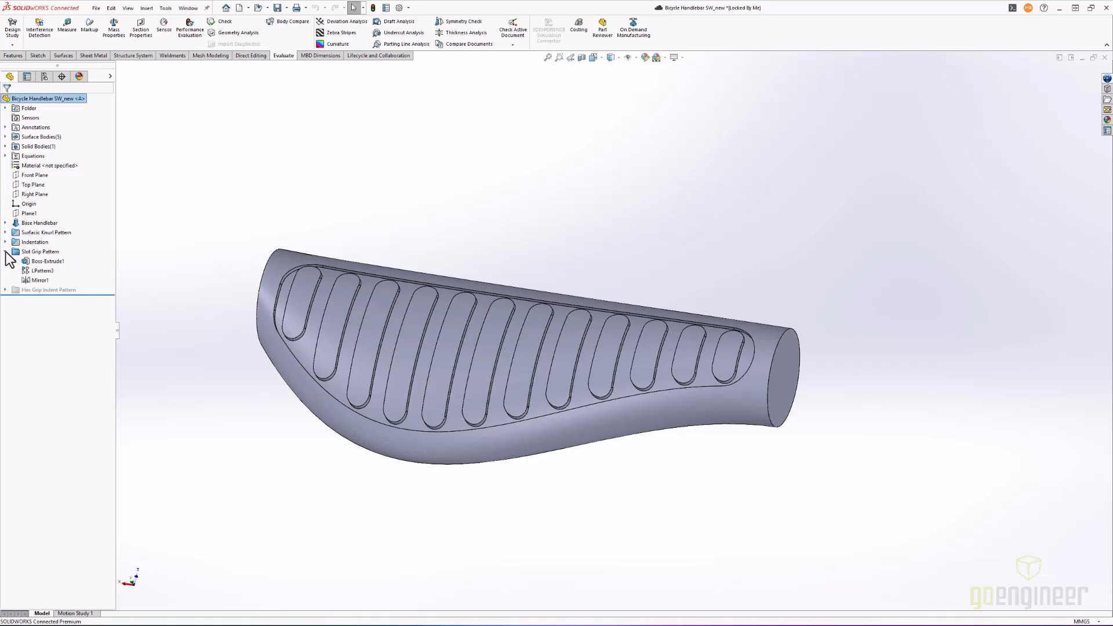
mouse_move(45, 274)
- Inspect the surface curvature around the slot grips from several angles, leaving the curvature display off again
left_click(331, 44)
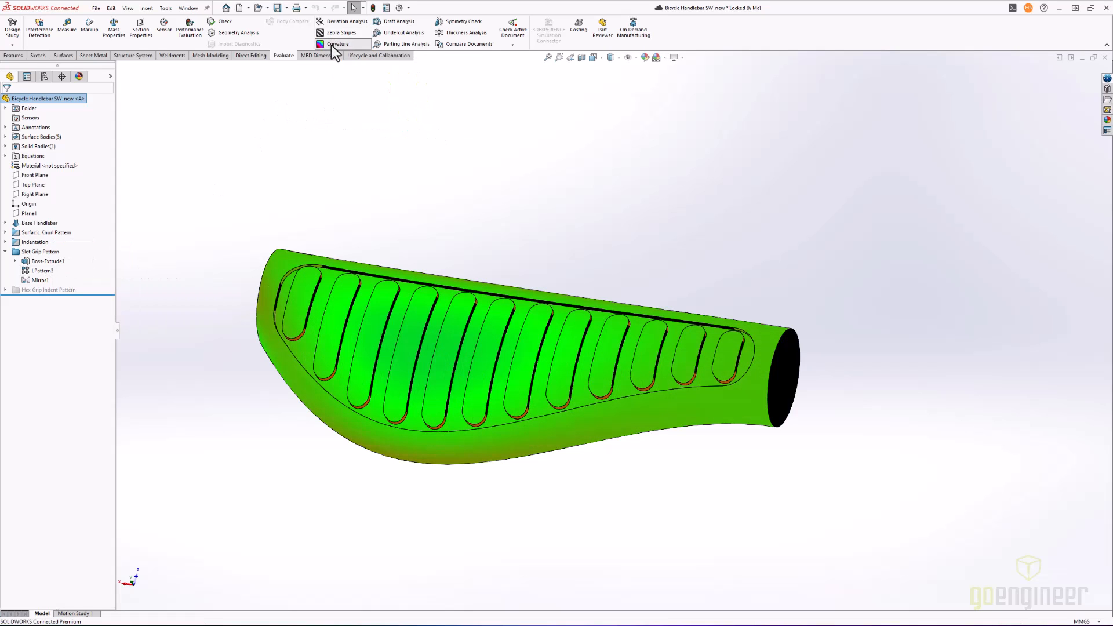
mouse_move(357, 161)
middle_mouse_down()
mouse_move(409, 210)
mouse_move(370, 221)
mouse_move(335, 185)
middle_mouse_up()
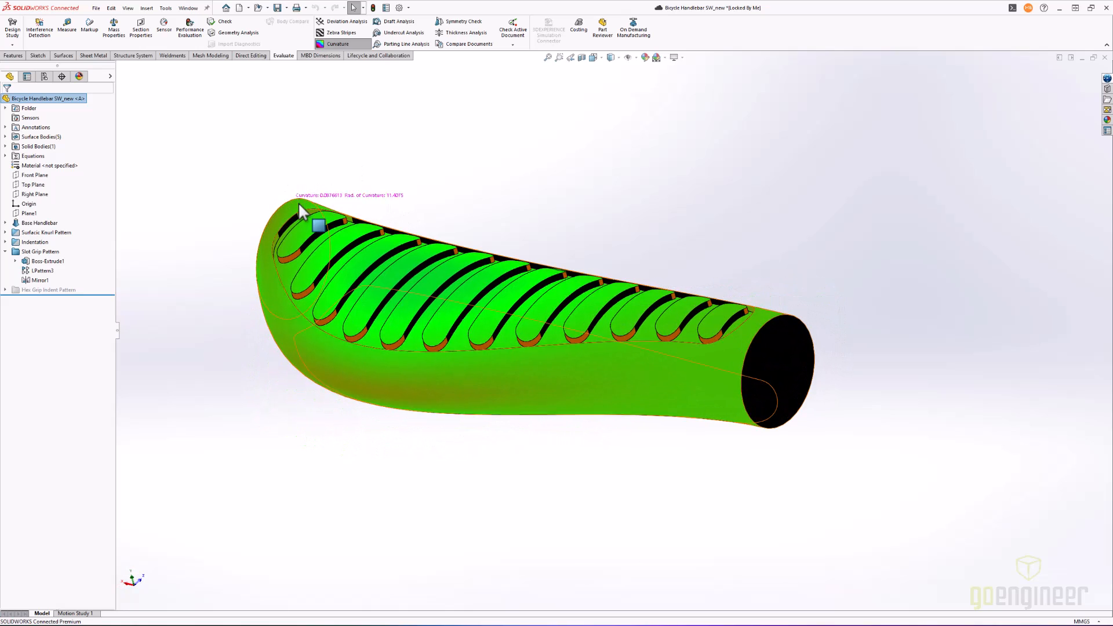
middle_click_drag(448, 202, 411, 152)
left_click(338, 44)
- In the sketch of the slot's Boss-Extrude1, set the slot's horizontal offset from the end of the indentation outline to 50 mm
left_click(42, 271)
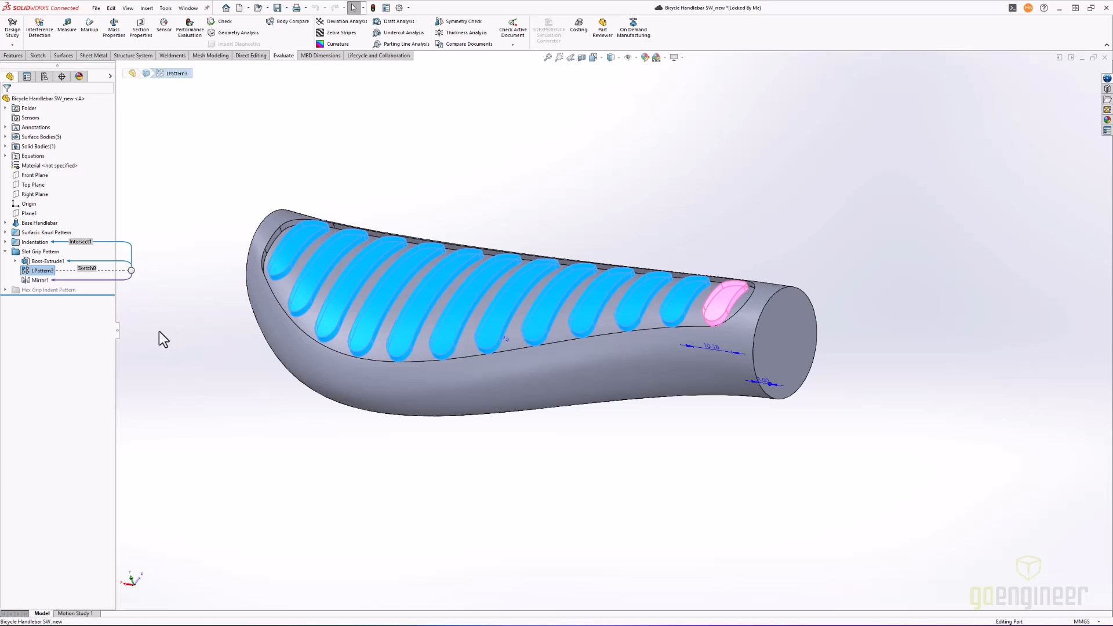
right_click(42, 262)
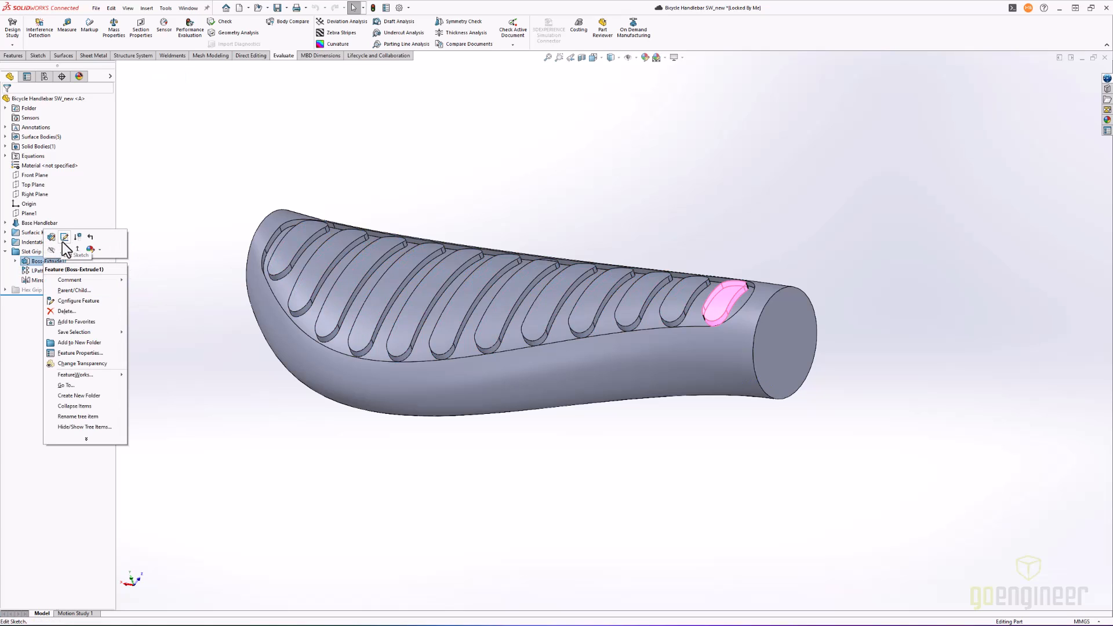
left_click(65, 238)
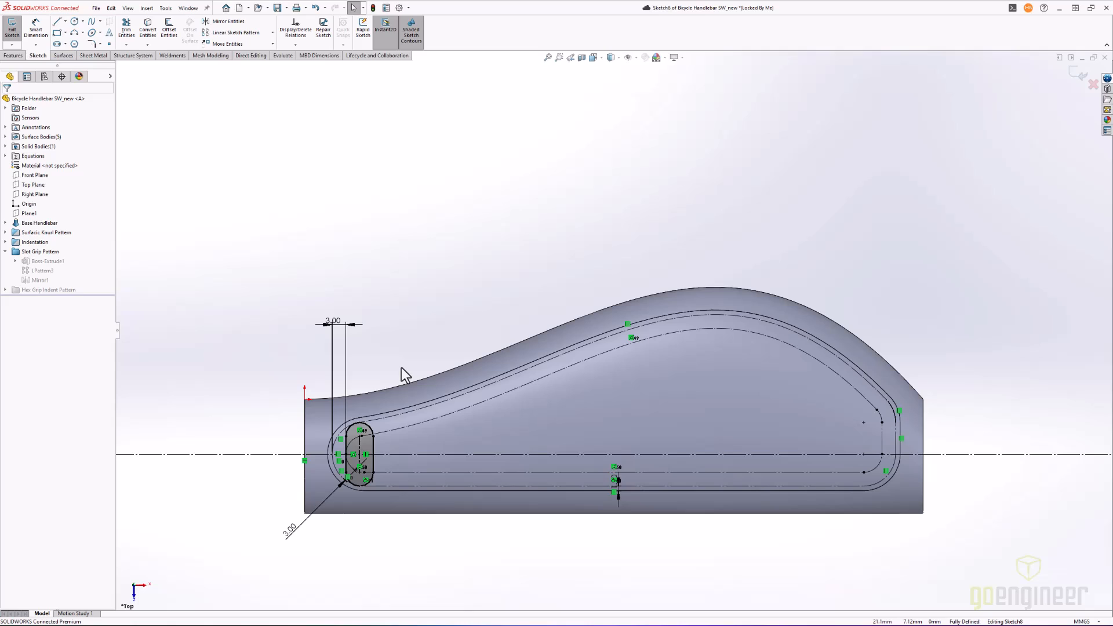
left_click(338, 322)
double_click(338, 321)
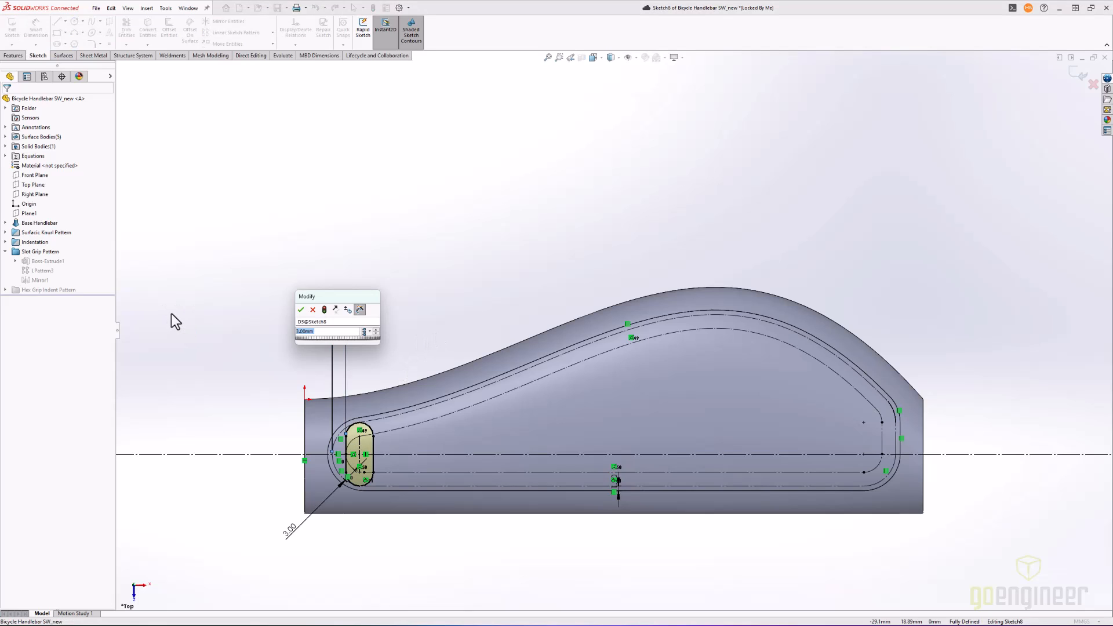
type("50")
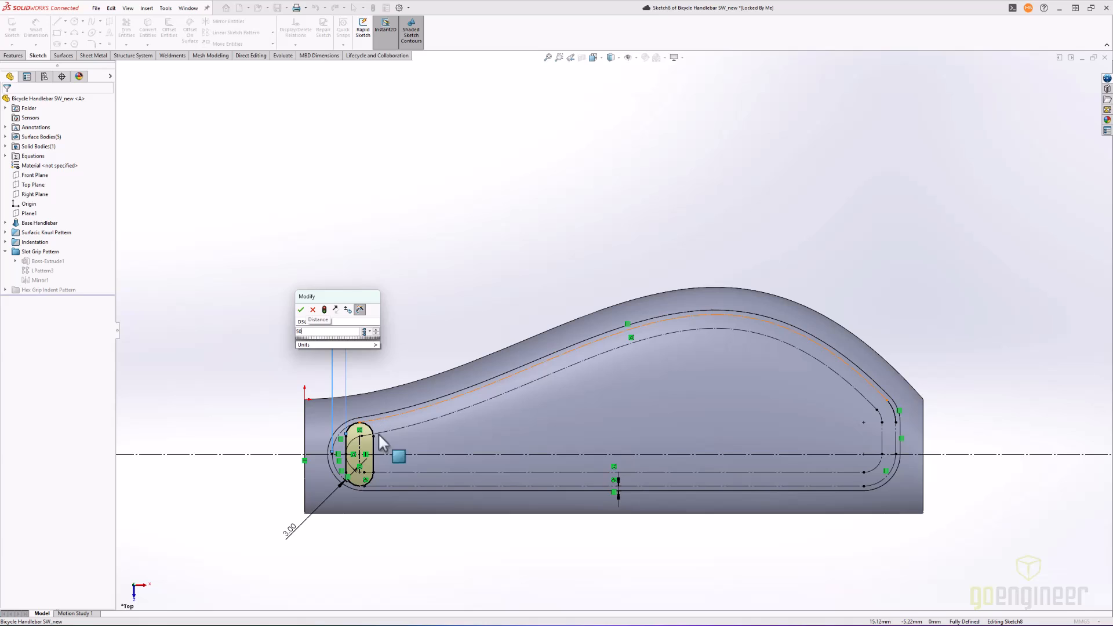
left_click(301, 311)
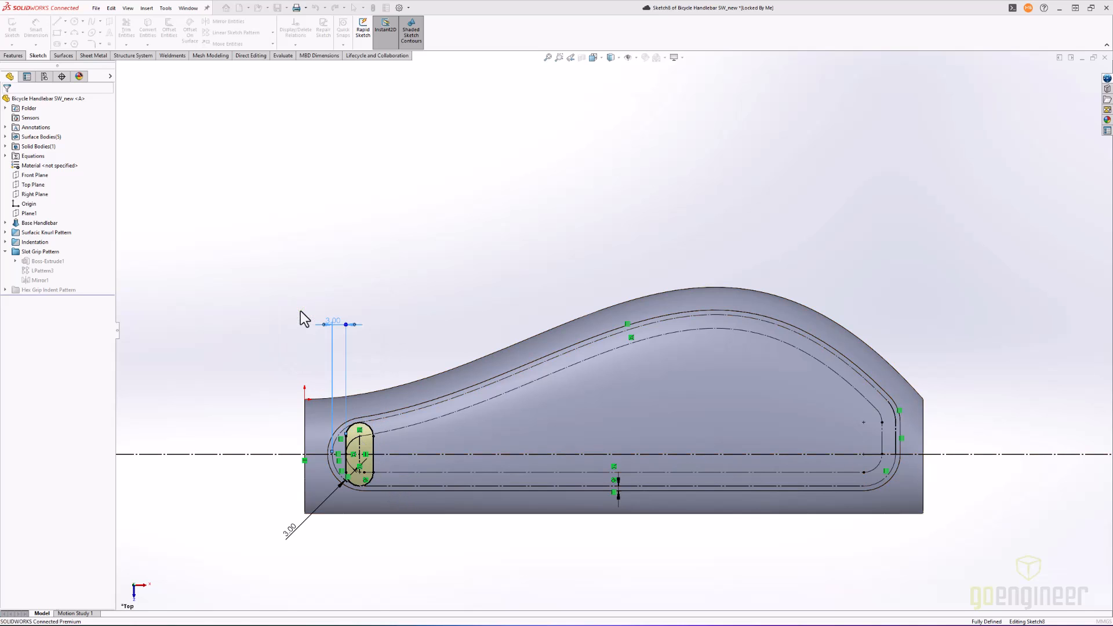
- Exit the slot's sketch and discard the changes made to it
left_click(258, 317)
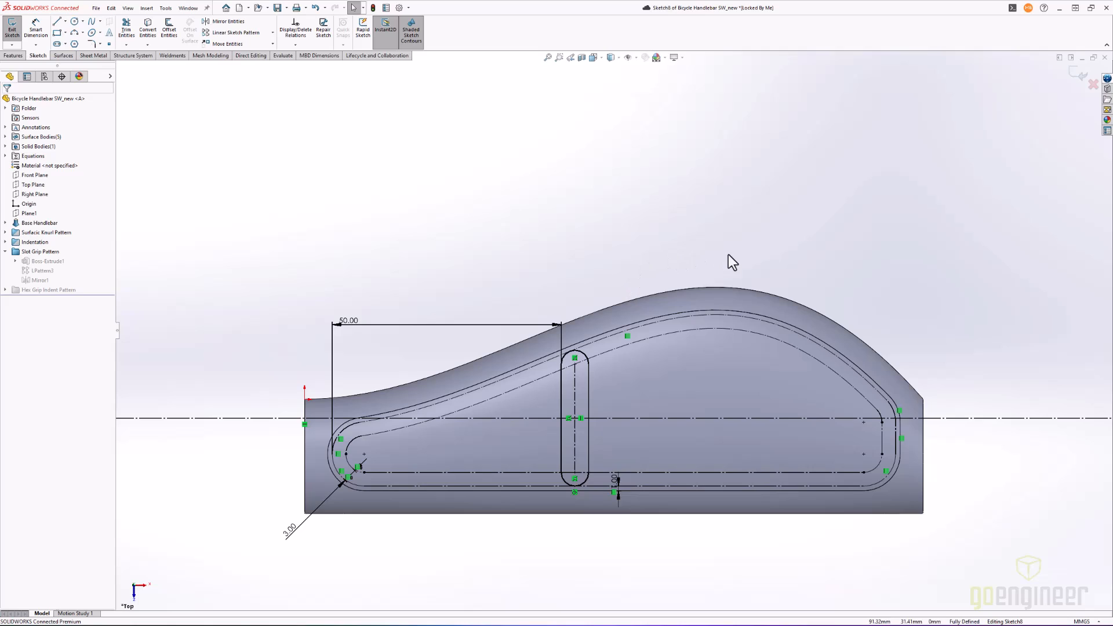
left_click(1092, 85)
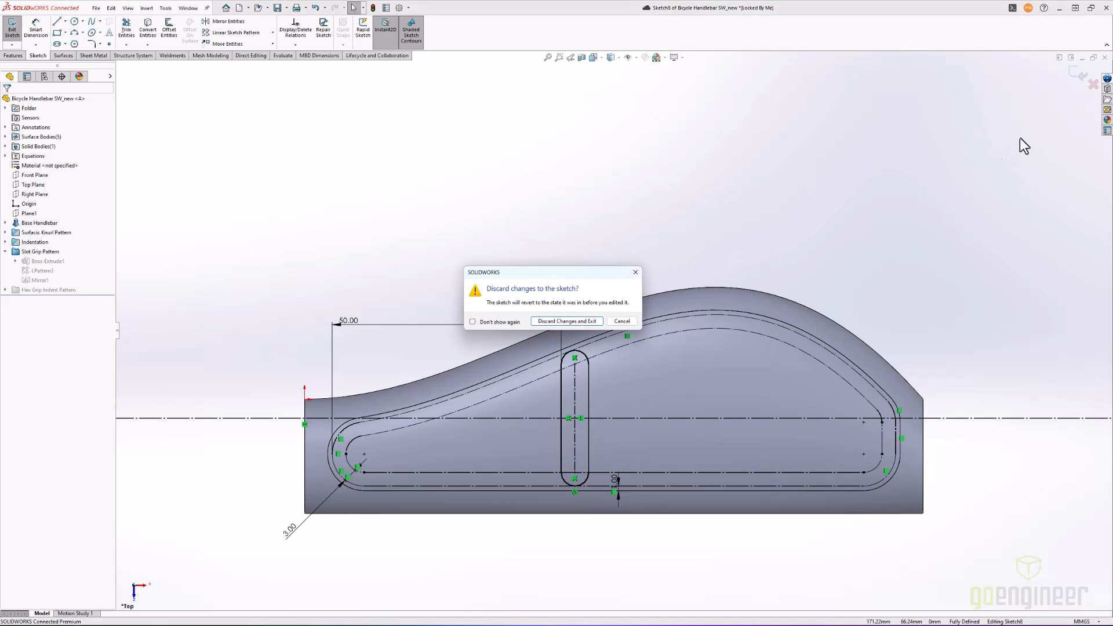
left_click(586, 323)
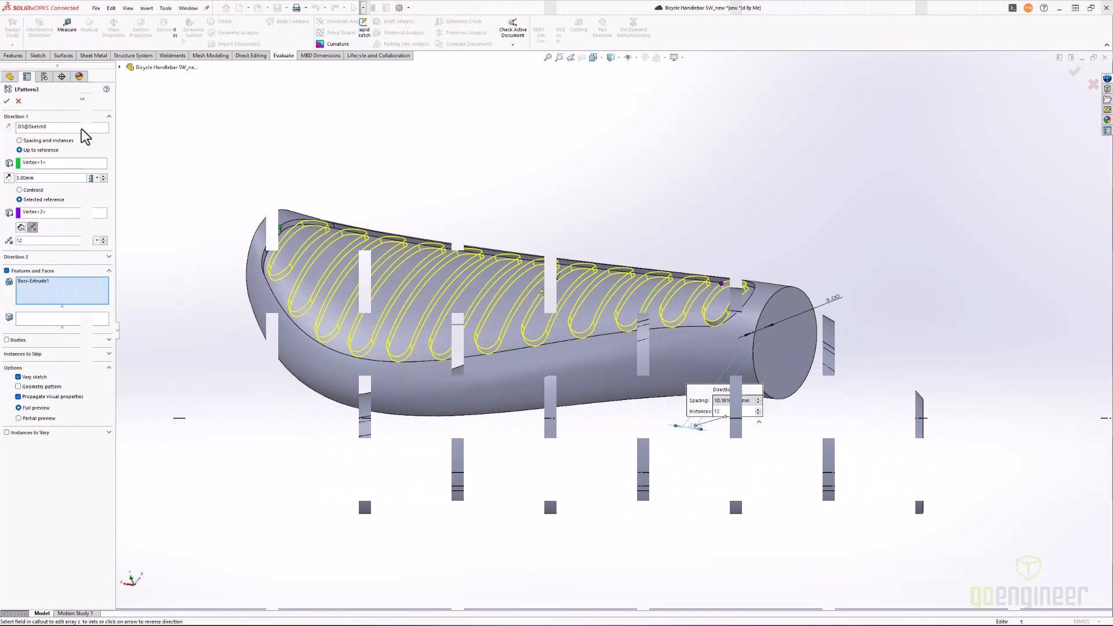
- Review the definition of the slot's linear pattern LPattern3: its direction, end references and seed feature, moving the spacing callout clear of the grip
left_click(81, 128)
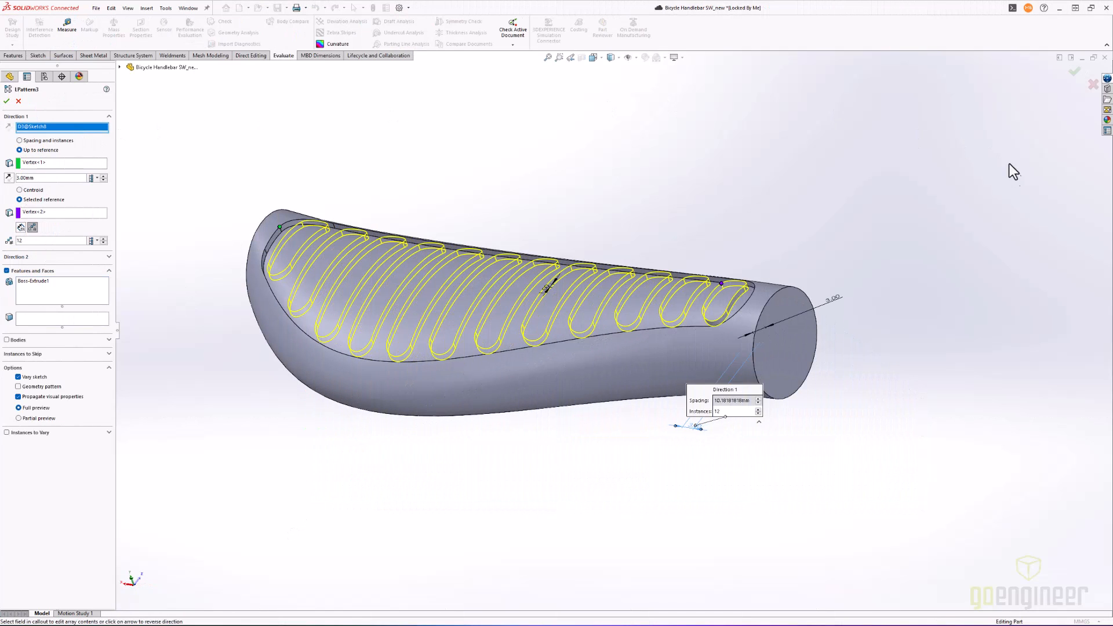
left_click_drag(705, 402, 748, 484)
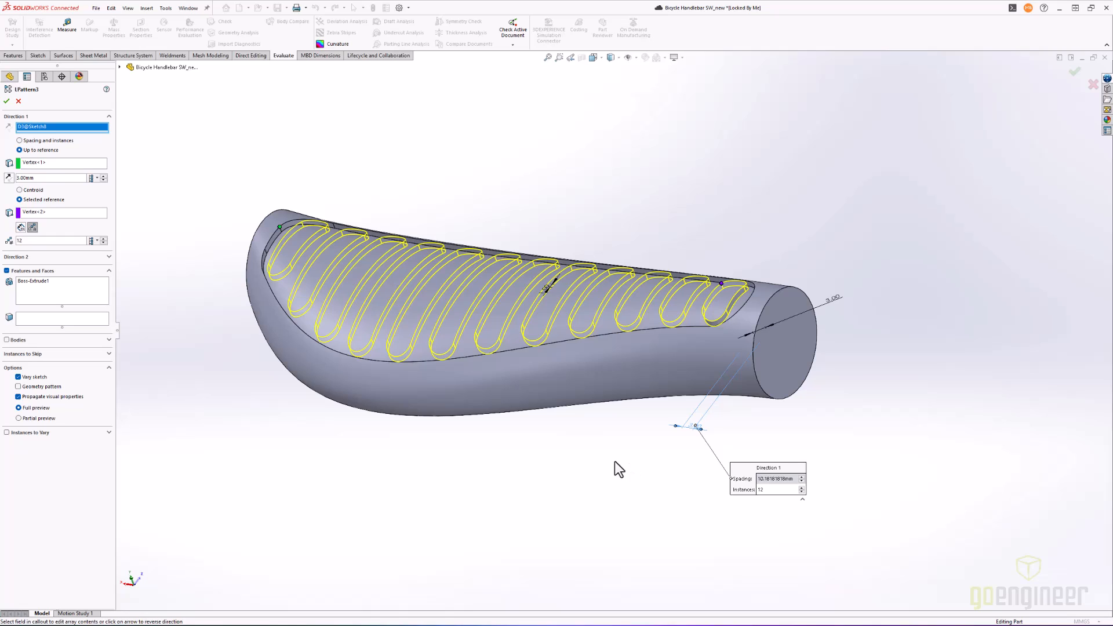
left_click(53, 287)
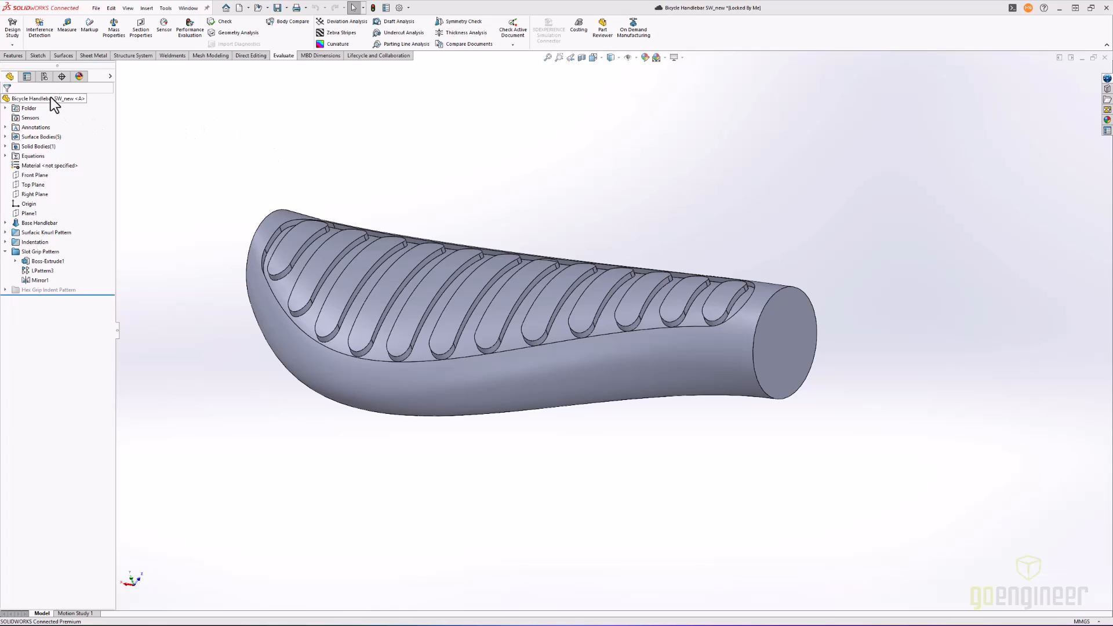
- Activate the Copy of Spiral Pattern Grip configuration and list the features in the Surfacic Knurl Pattern folder
left_click(45, 77)
double_click(85, 145)
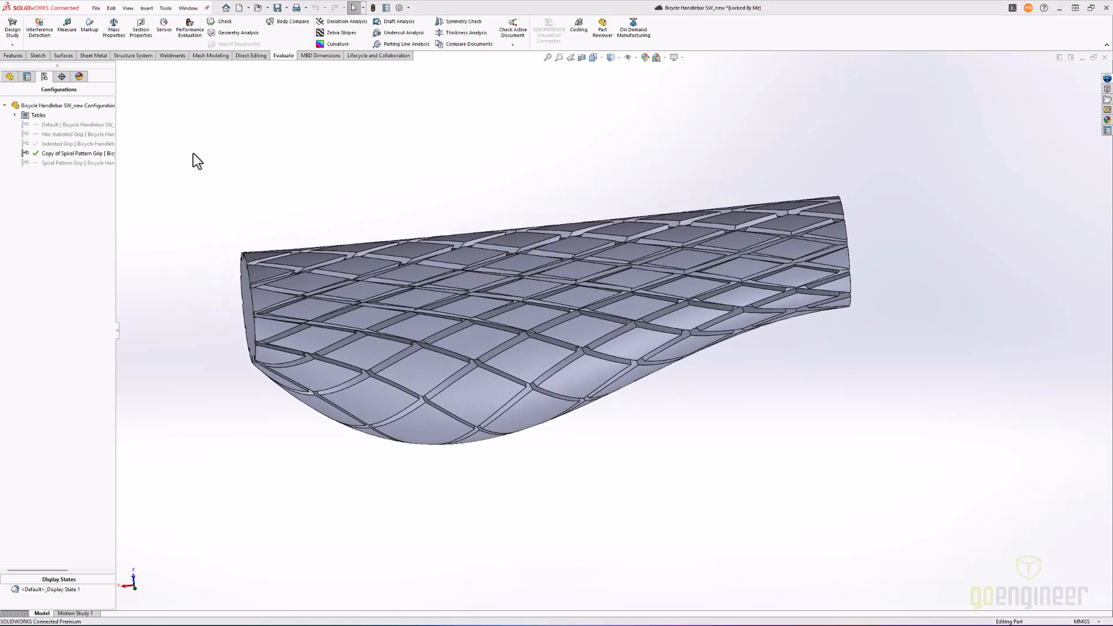
left_click(9, 76)
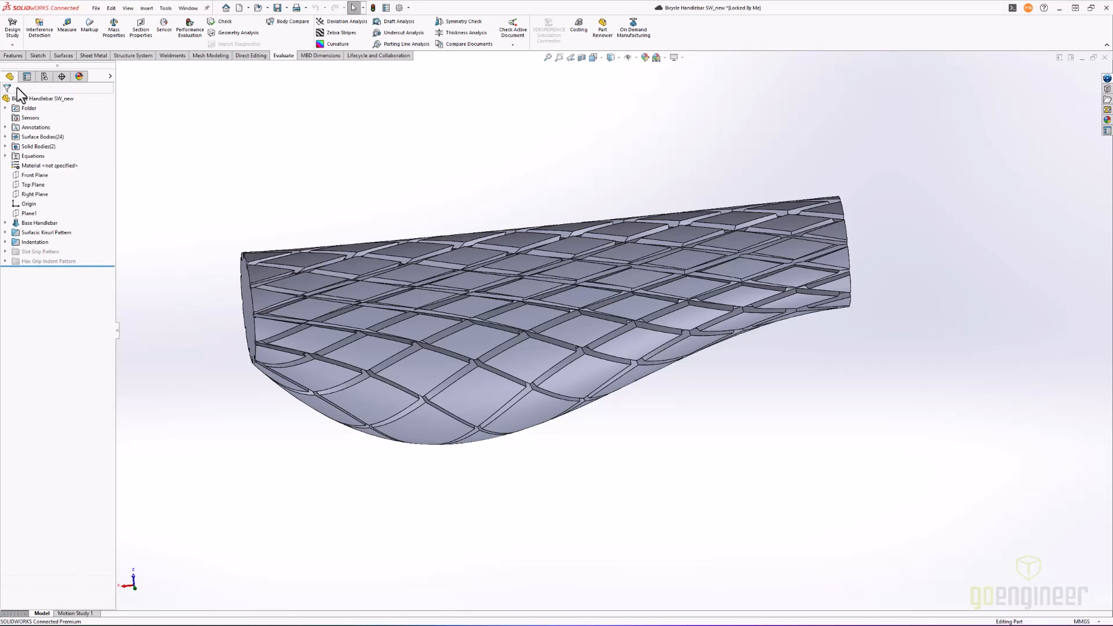
left_click(5, 233)
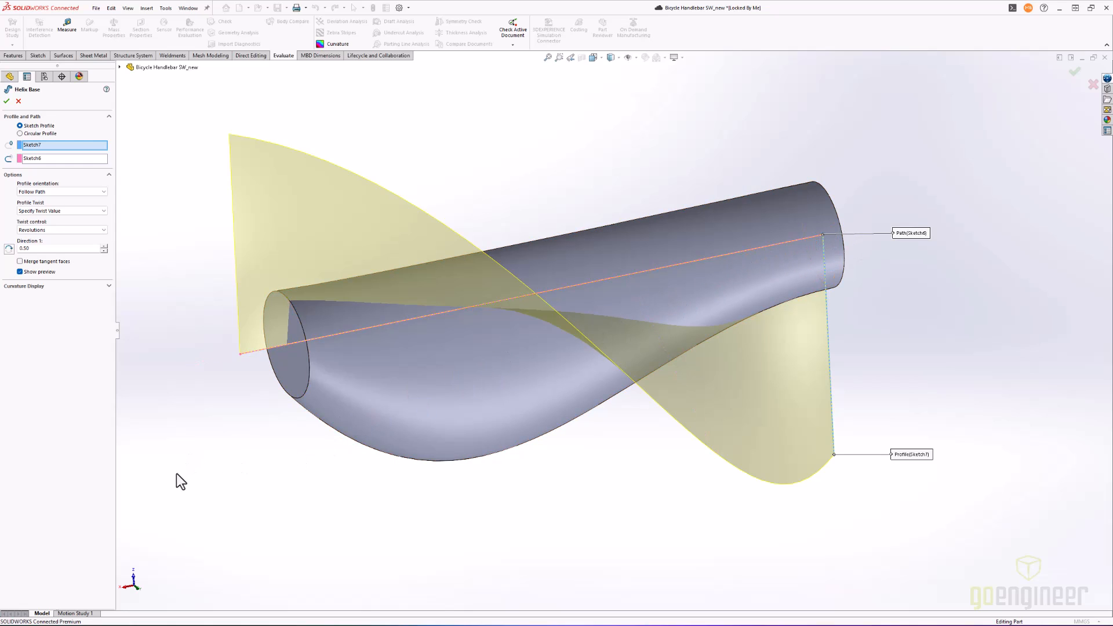
- Examine the twist revolutions in the Helix Base sweep's definition and close it without changes
double_click(32, 248)
left_click(180, 494)
left_click(18, 101)
- Examine the dependencies of CirPattern1 and the Sweep Profiles sketches on the grip, leaving nothing selected
mouse_move(48, 157)
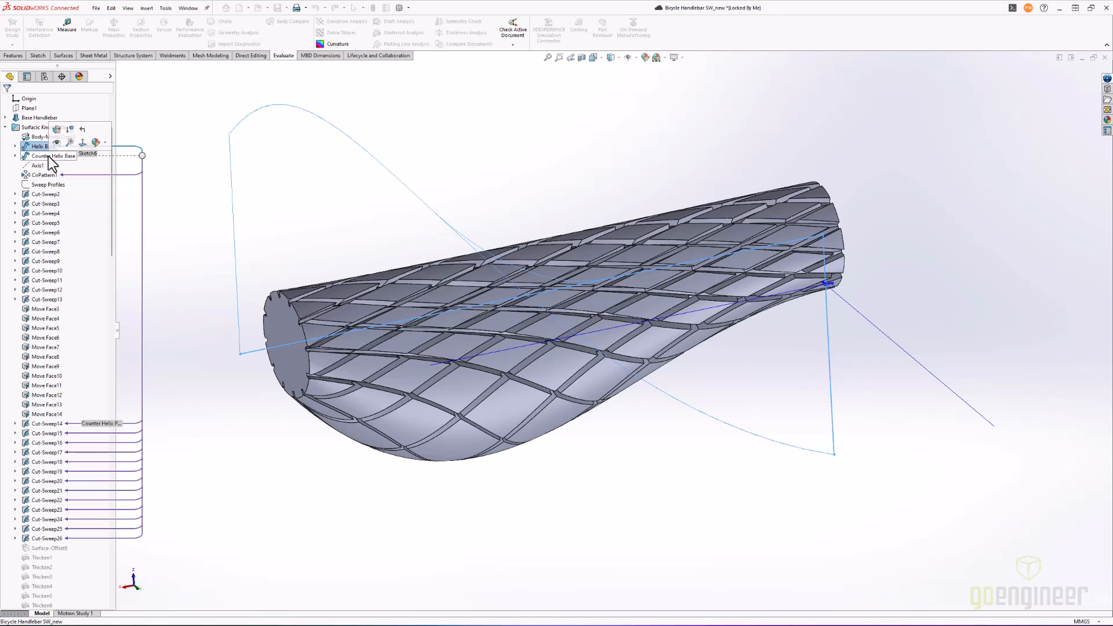
left_click(46, 176)
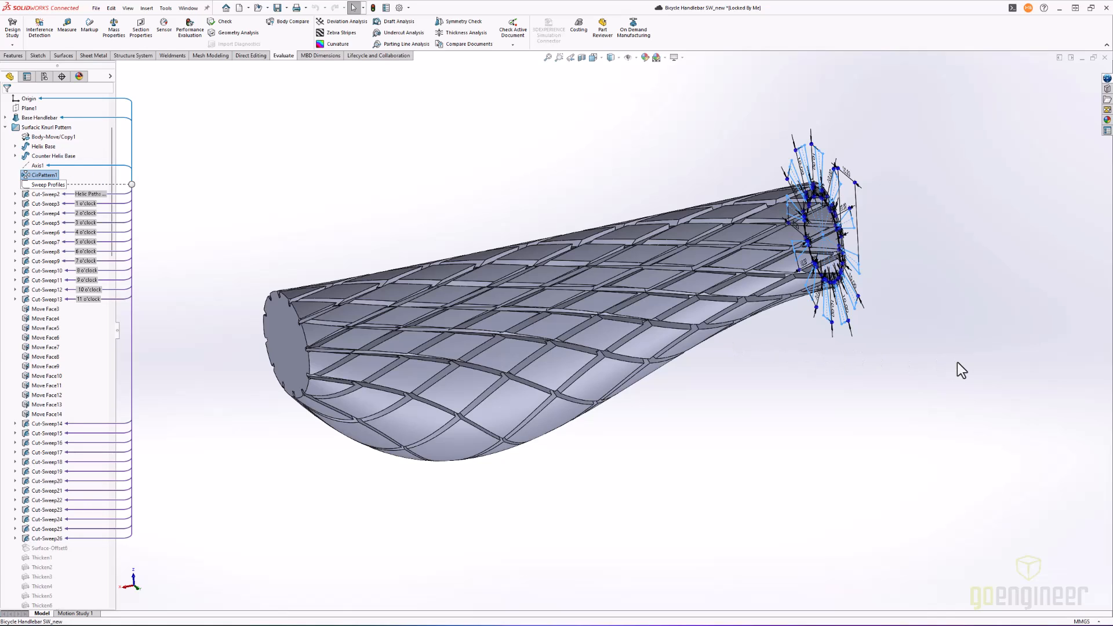
key("Escape")
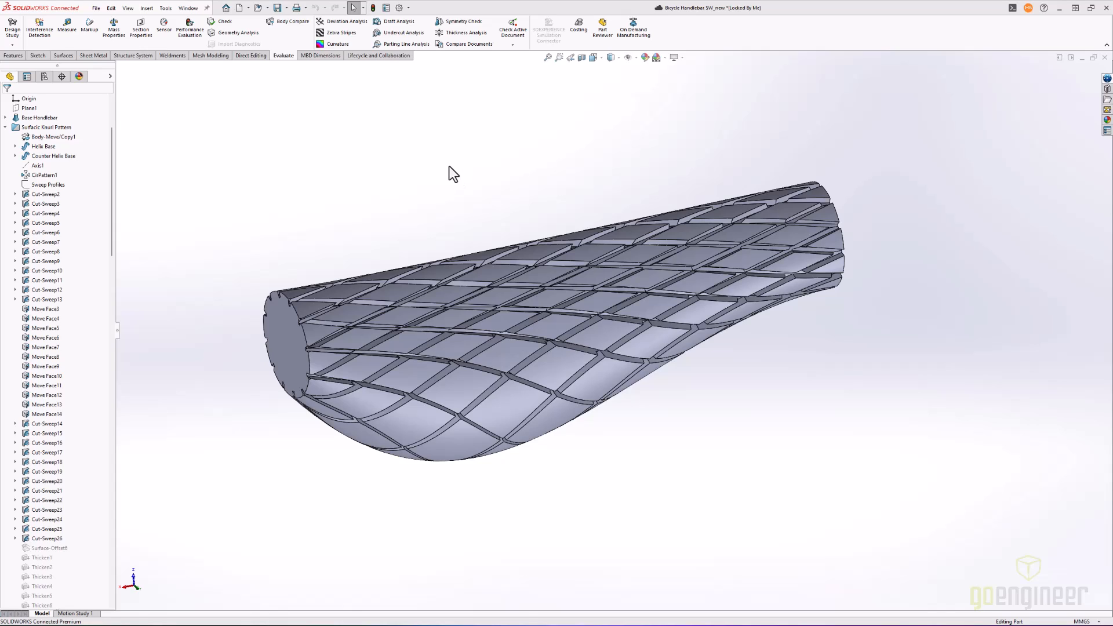
left_click(49, 187)
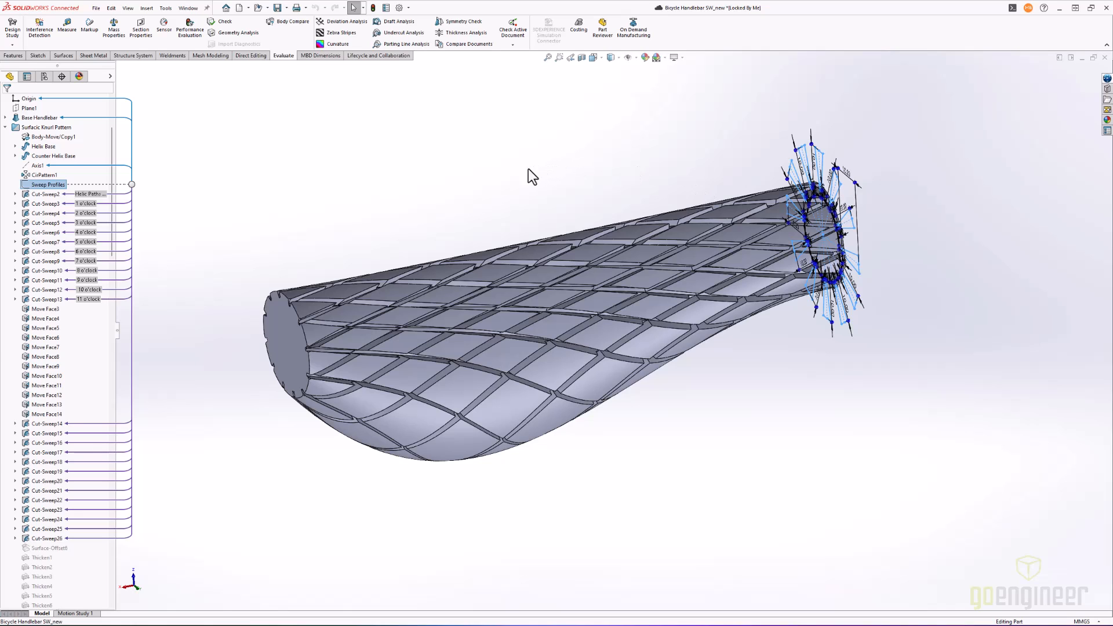
middle_click_drag(510, 222, 530, 152)
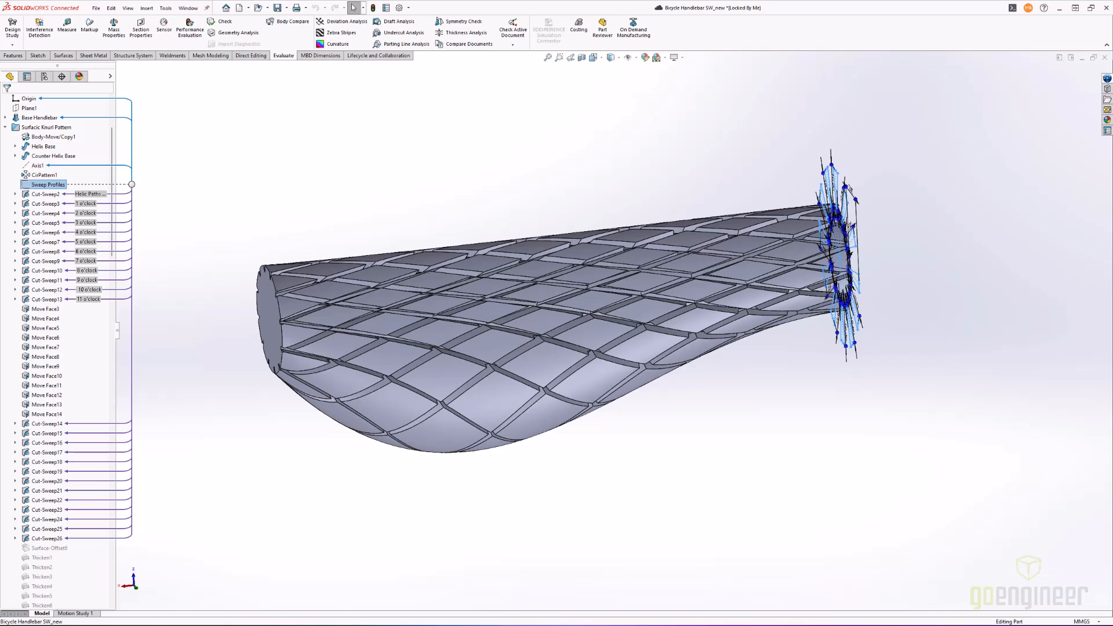
left_click(365, 162)
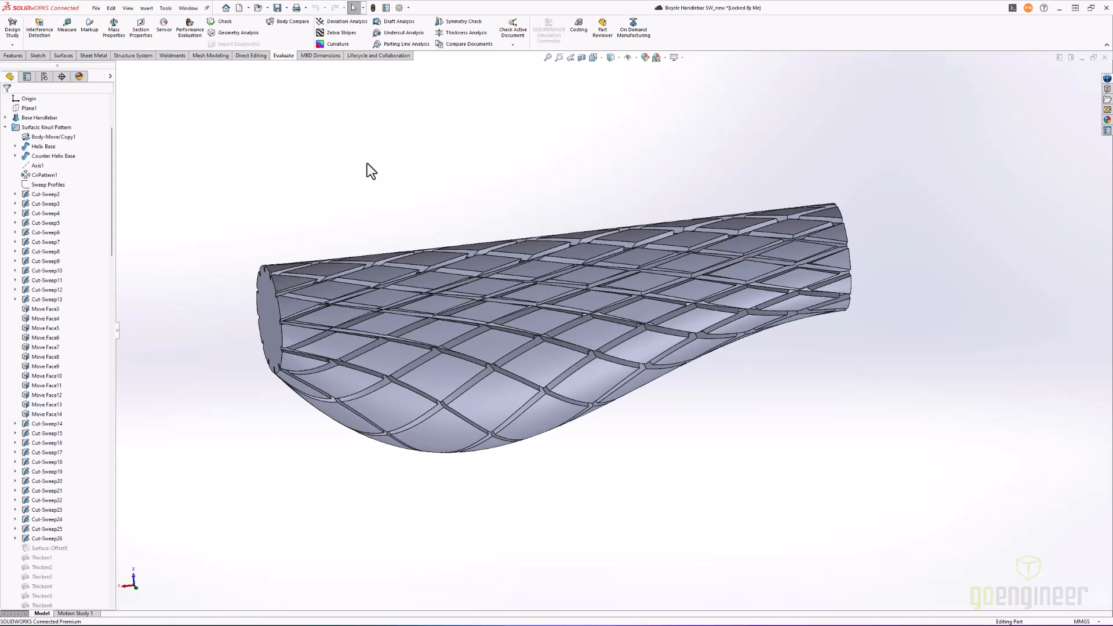
- Inspect the surface curvature of the spiral-cut grip close up and from several angles, leaving the curvature display off again
left_click(349, 45)
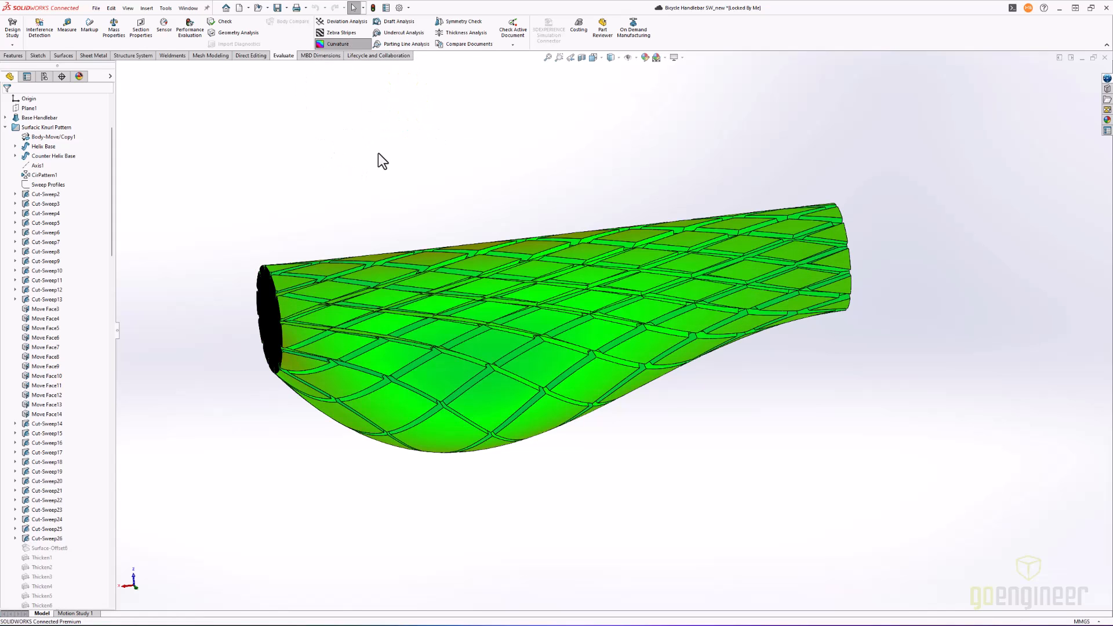
middle_click_drag(351, 194, 320, 152)
scroll(396, 280, "up", 5)
scroll(441, 287, "down", 3)
scroll(690, 380, "down", 6)
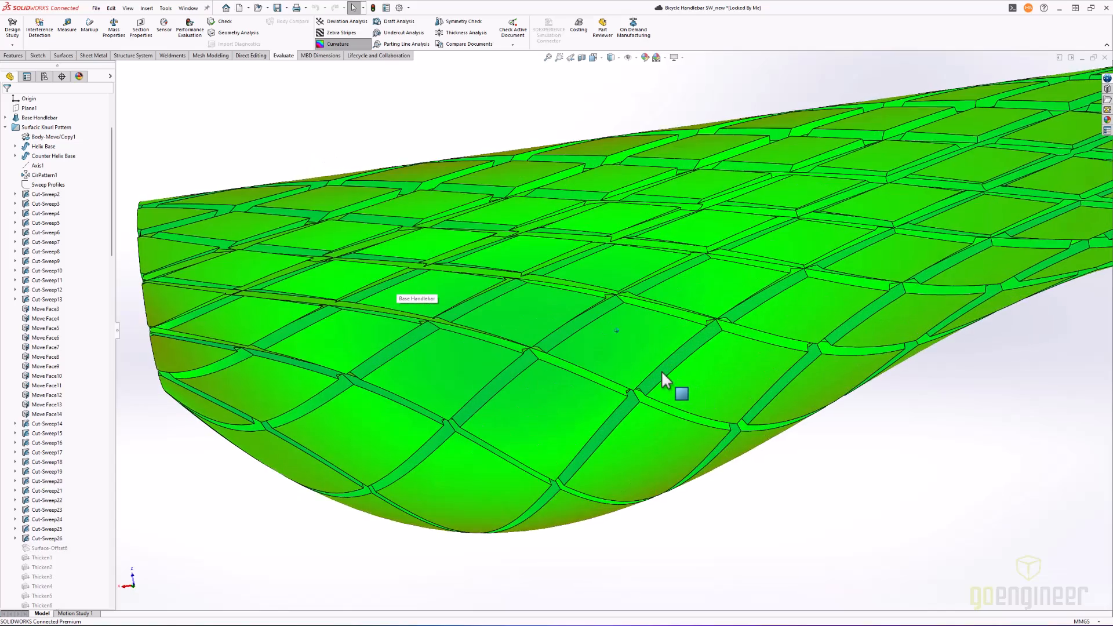
scroll(662, 371, "down", 5)
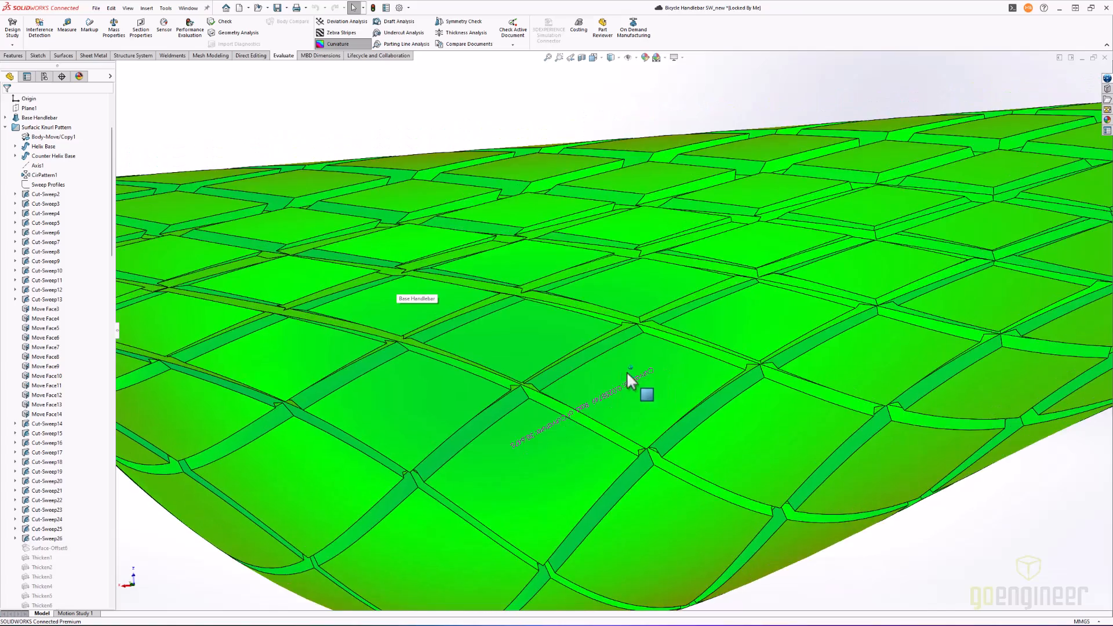
middle_click_drag(534, 321, 516, 254)
scroll(641, 297, "down", 8)
scroll(517, 249, "up", 10)
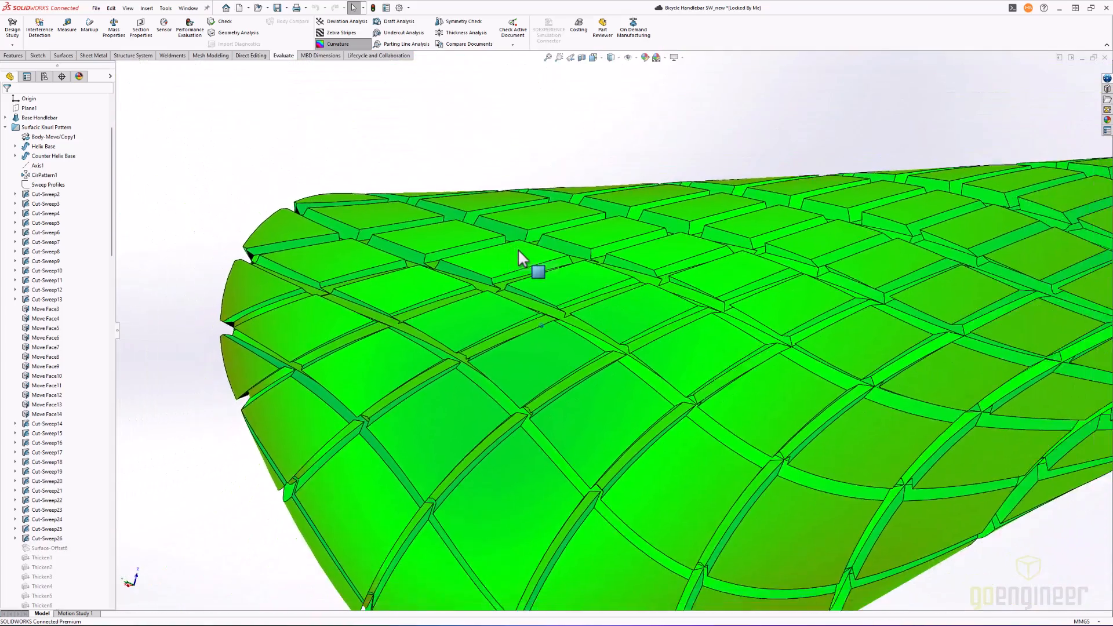
scroll(517, 249, "up", 4)
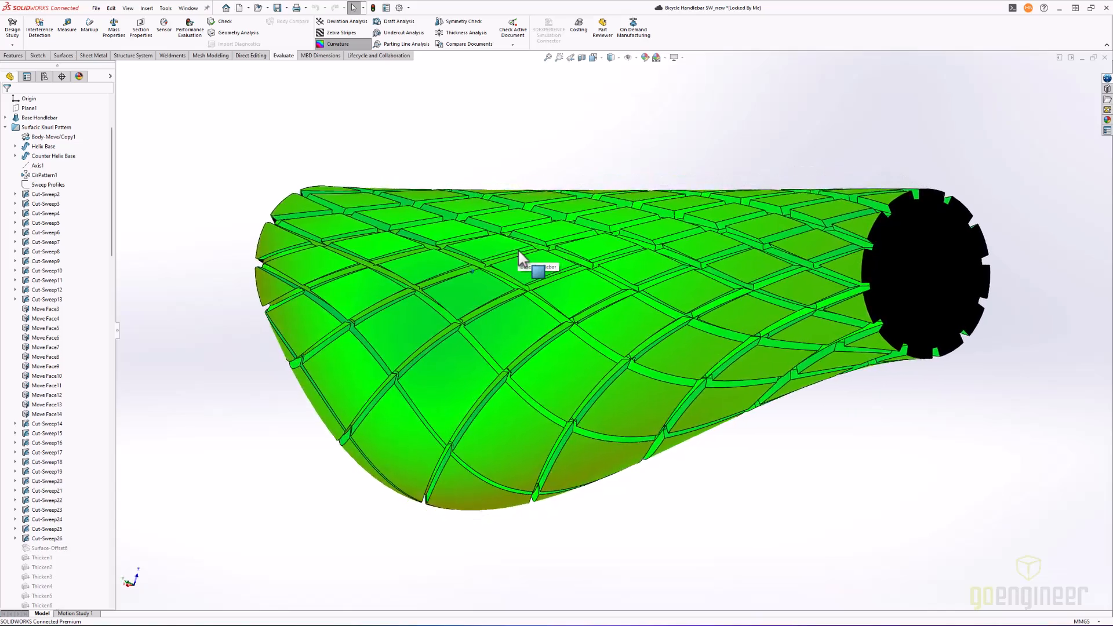
middle_click_drag(517, 248, 520, 222)
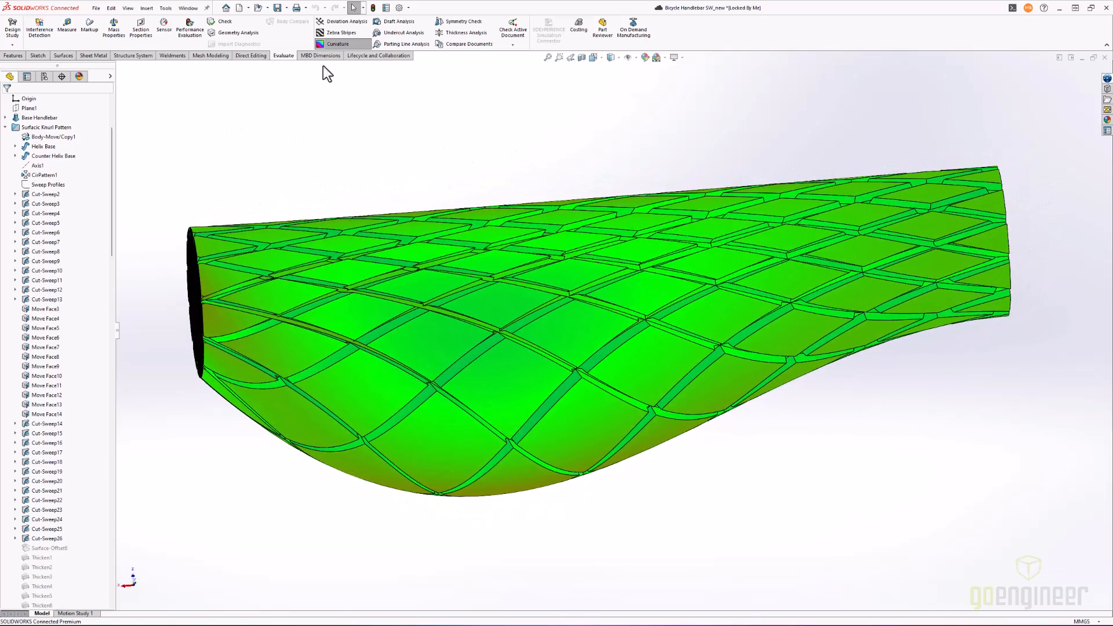
left_click(349, 43)
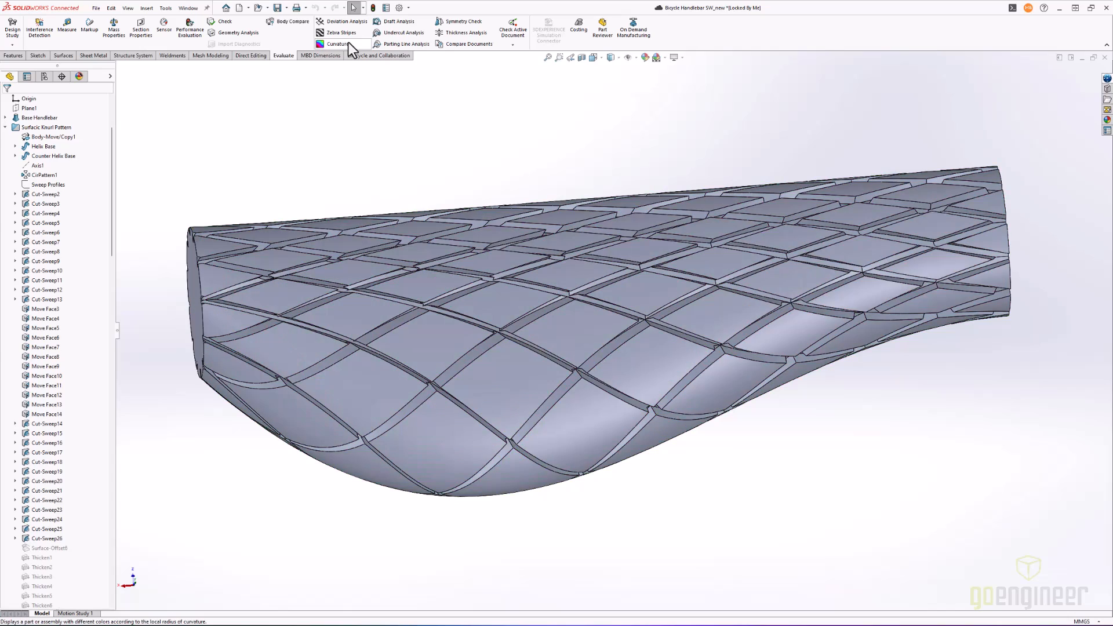
- Activate the Spiral Pattern Grip configuration and expand the Surfacic Knurl Pattern folder in the feature tree
left_click(44, 77)
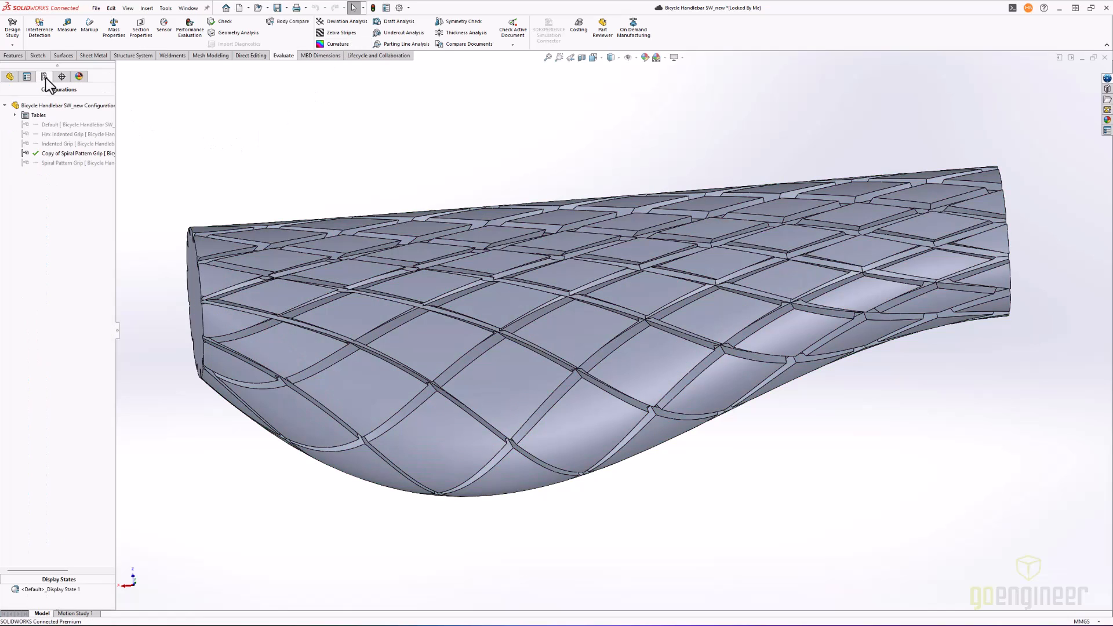
double_click(54, 164)
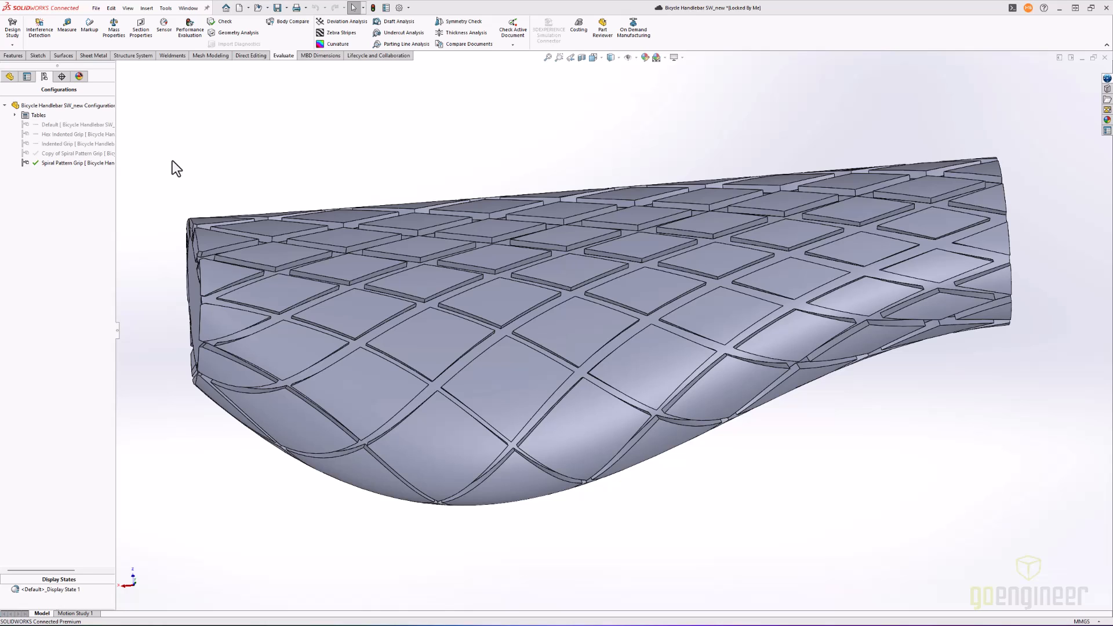
left_click(11, 77)
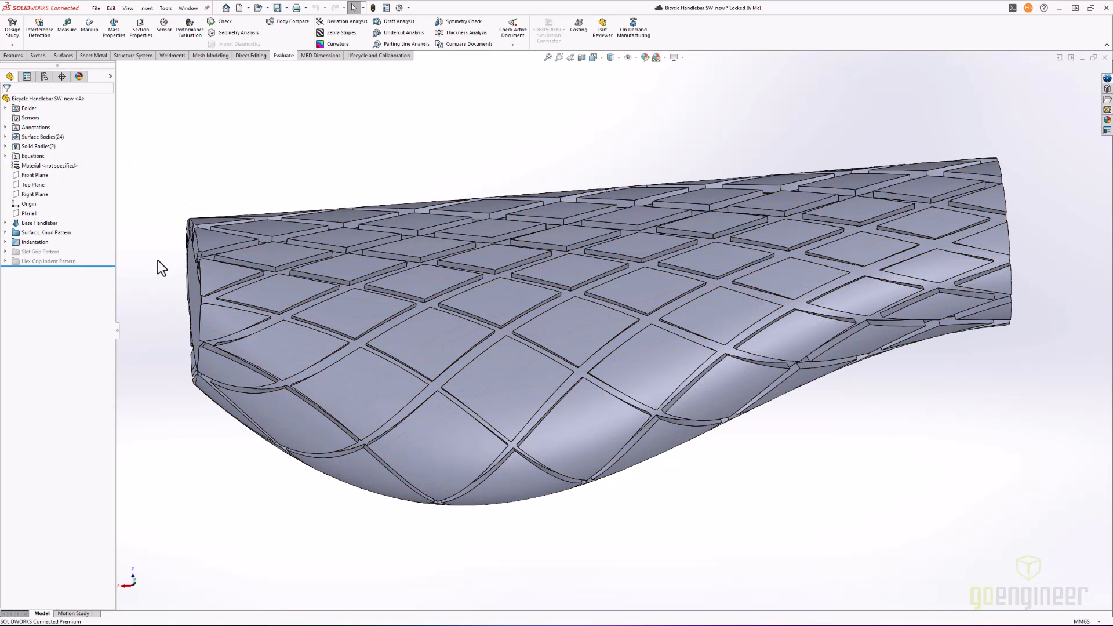
left_click(6, 232)
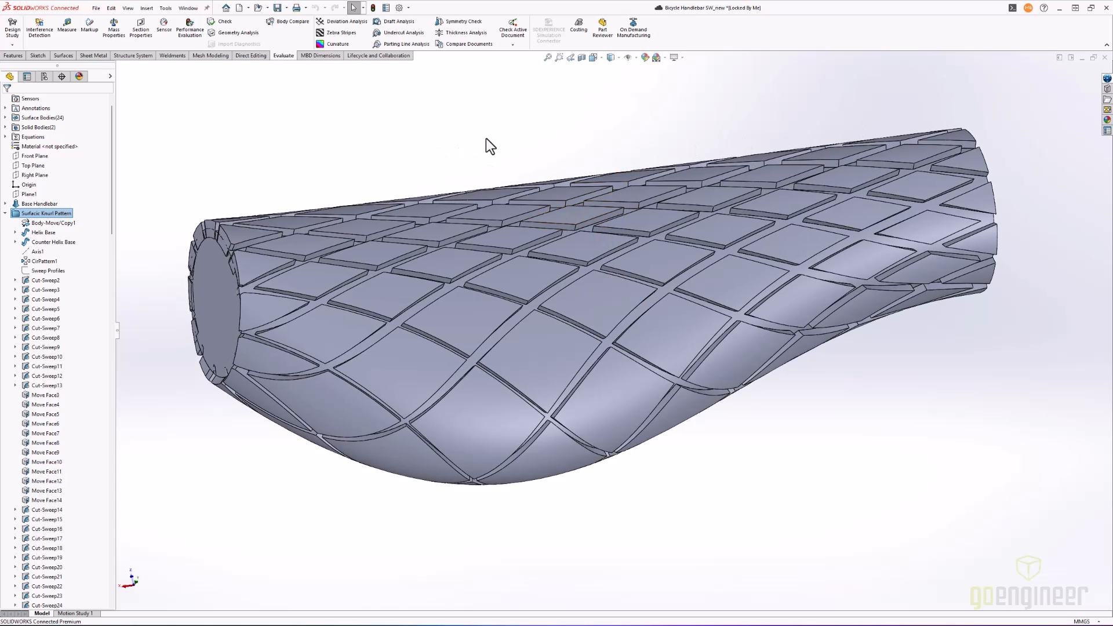
- Look through the Surfacic Knurl Pattern's feature list, from the cut sweeps and face moves down through the Thicken features
scroll(88, 364, "down", 2)
scroll(88, 362, "down", 7)
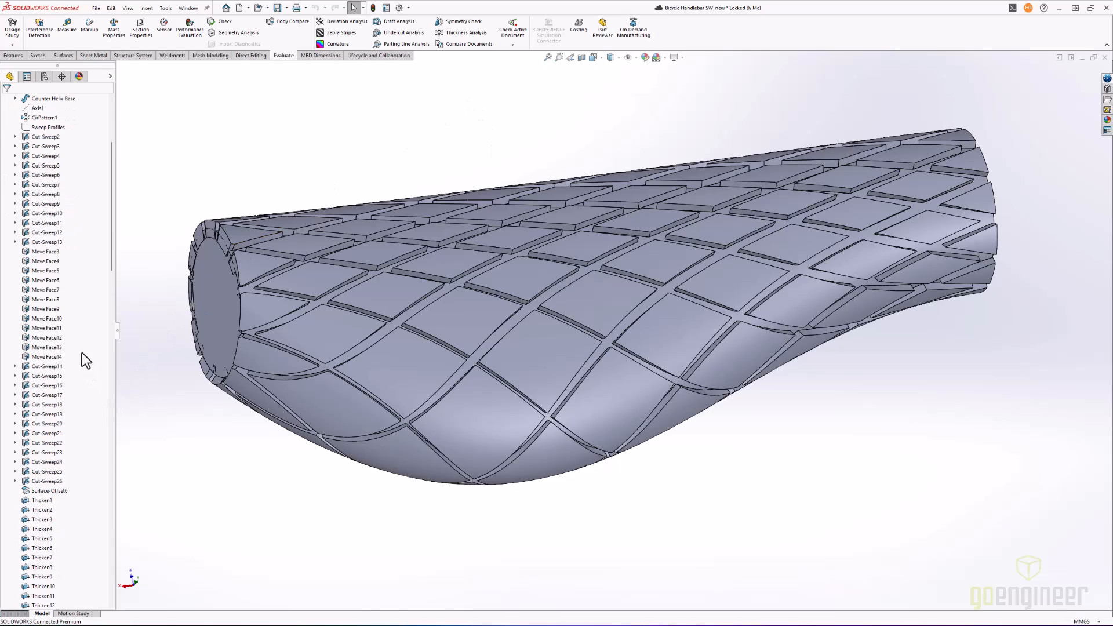
scroll(75, 339, "down", 6)
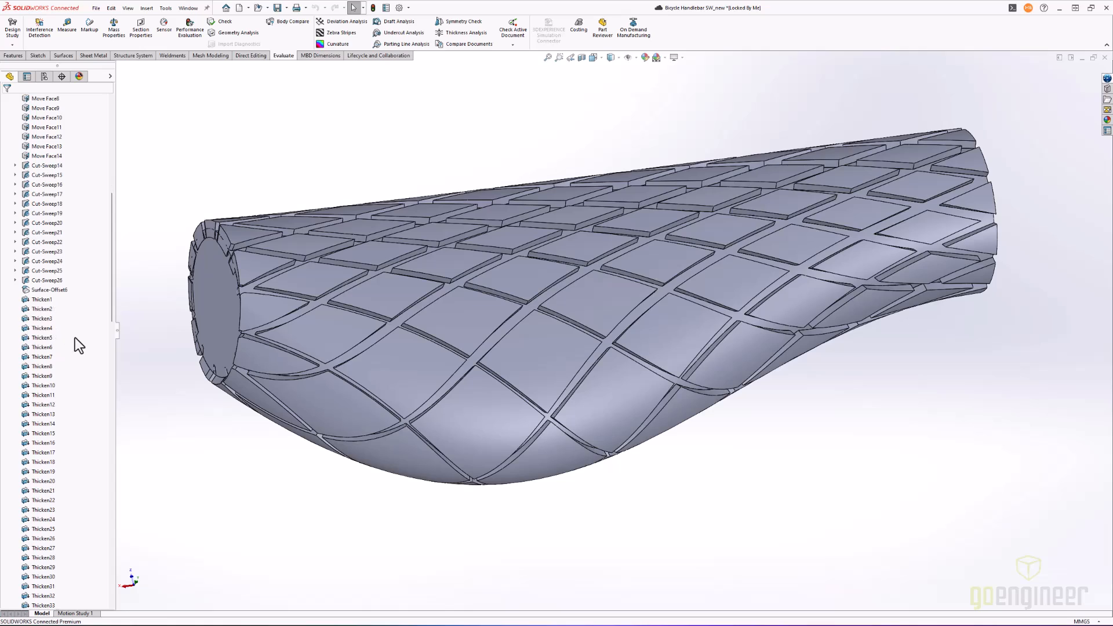
scroll(76, 336, "down", 4)
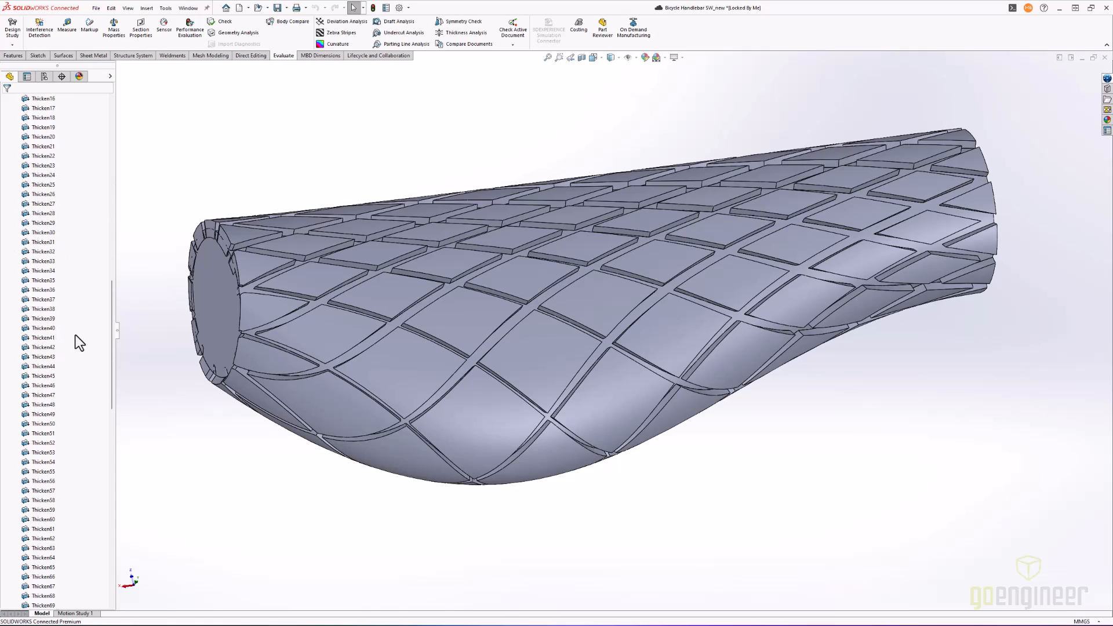
scroll(75, 335, "down", 11)
scroll(75, 334, "down", 5)
scroll(78, 333, "down", 2)
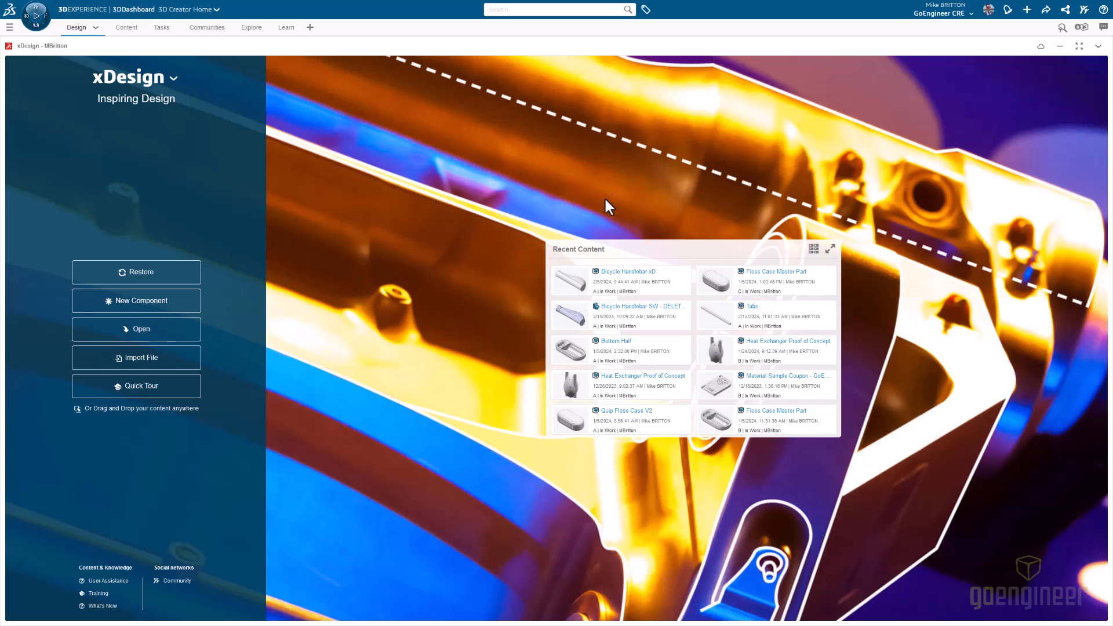
- Switch to xDesign, open the recent component Bicycle Handlebar xD and collapse Design Sequence.1 in its design tree
left_click(665, 290)
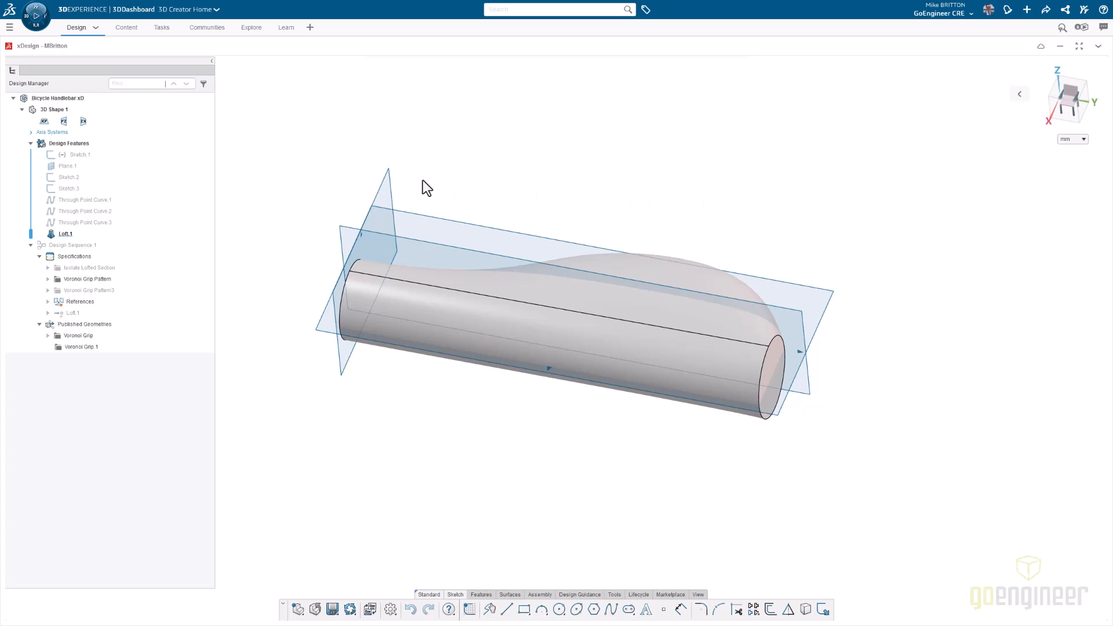
left_click(32, 245)
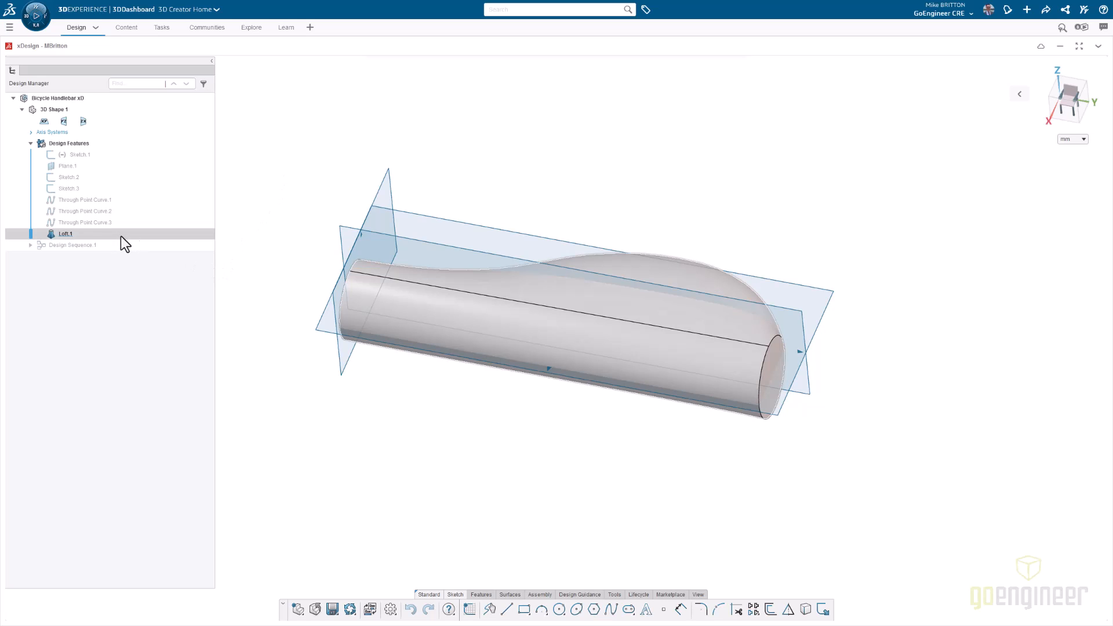
- Hide the Loft.1 body and show Sketch.1 in its place
left_click(71, 236)
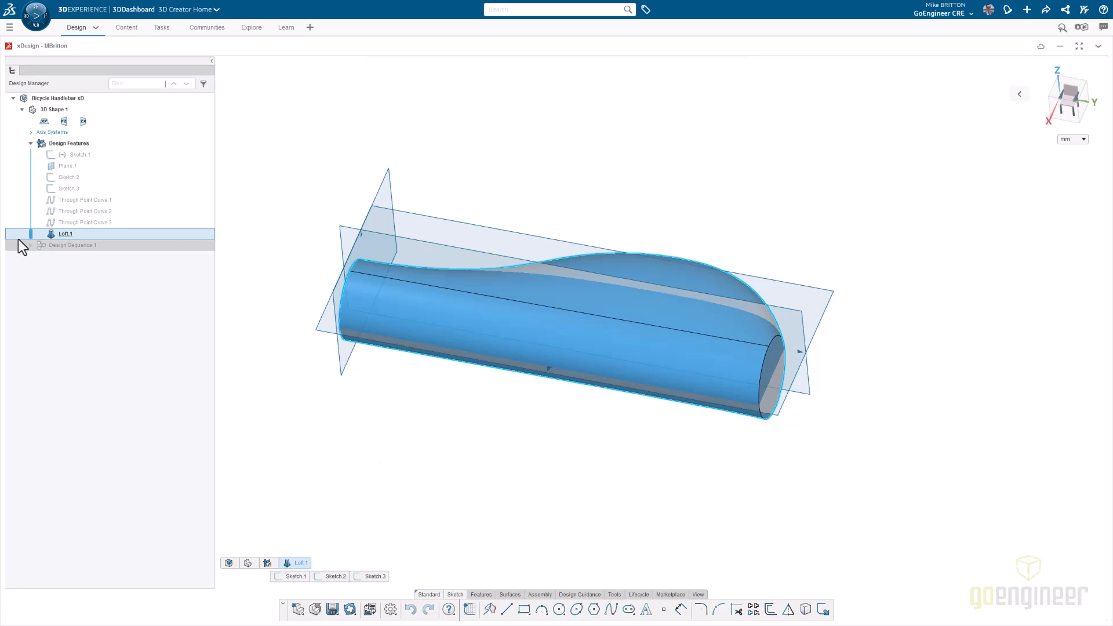
right_click(49, 239)
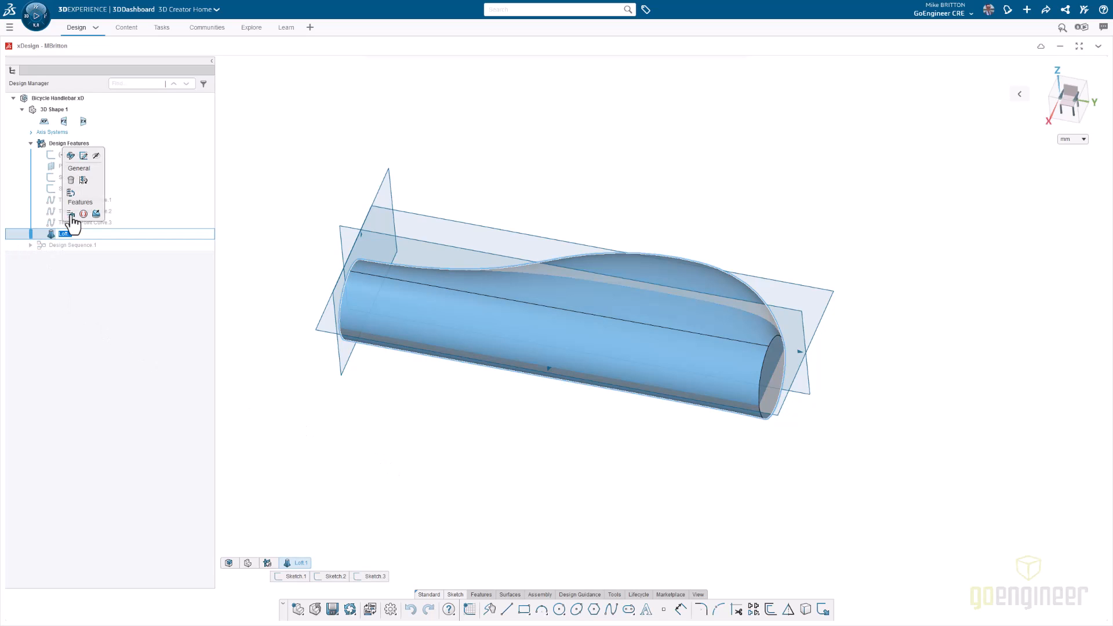
left_click(99, 156)
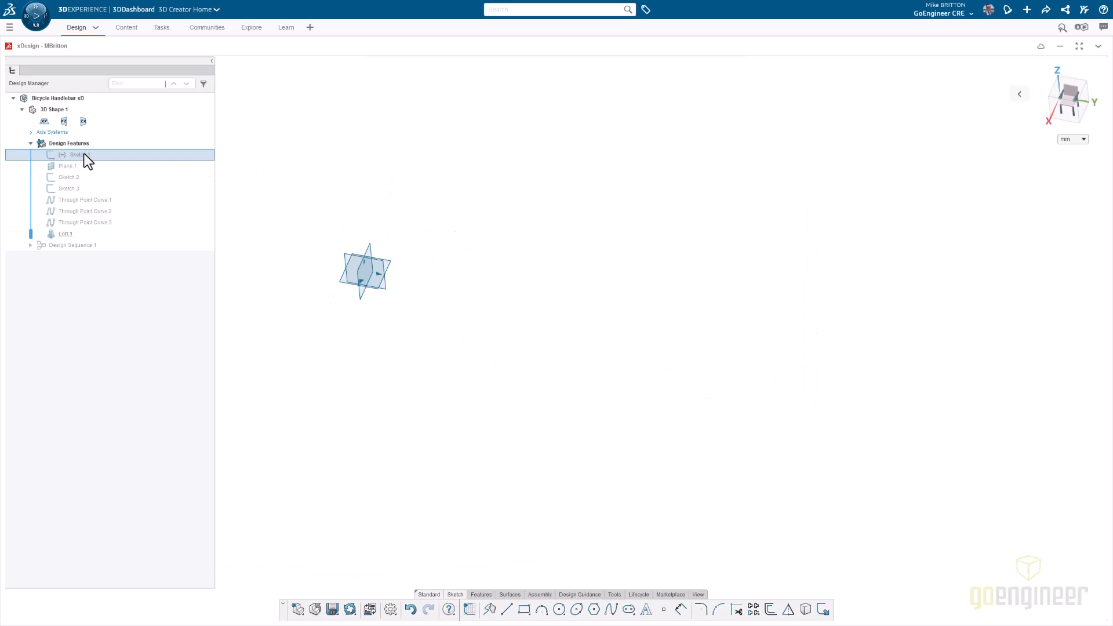
right_click(84, 154)
left_click(128, 109)
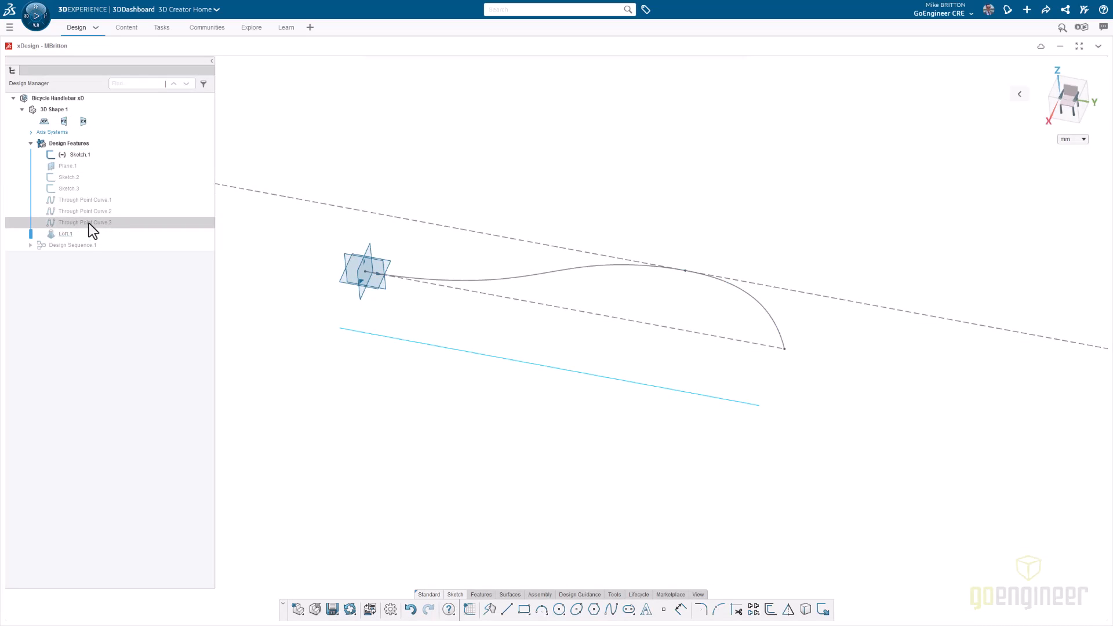
- Show Sketch.2, Sketch.3 and the three Through Point Curves, and examine the loft's profiles and guide curves from several angles
left_click(89, 224, "shift")
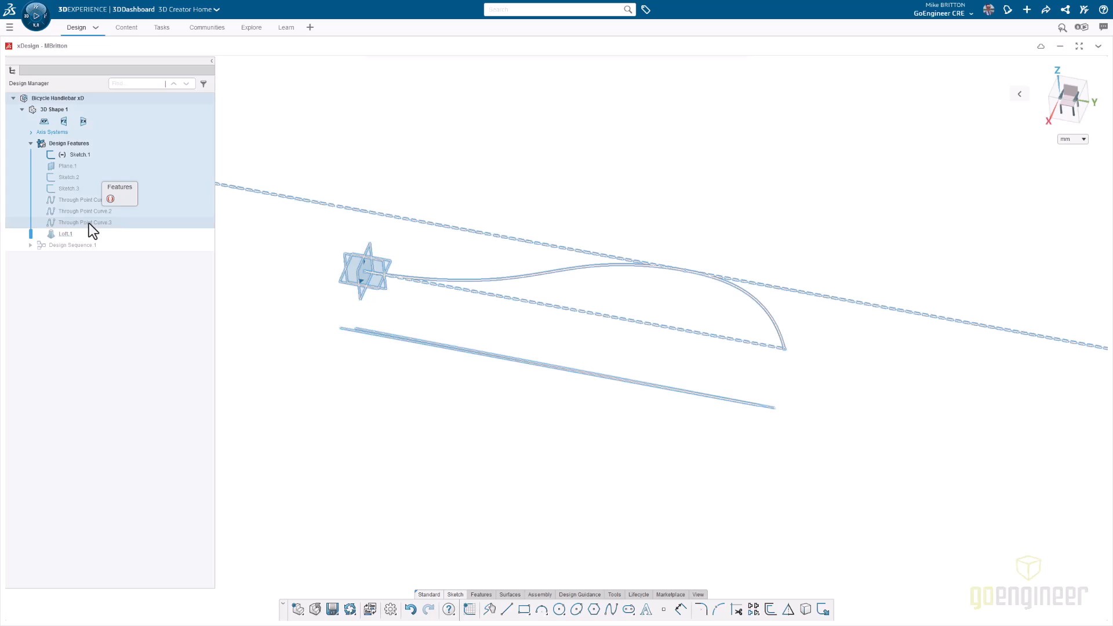
left_click(65, 177)
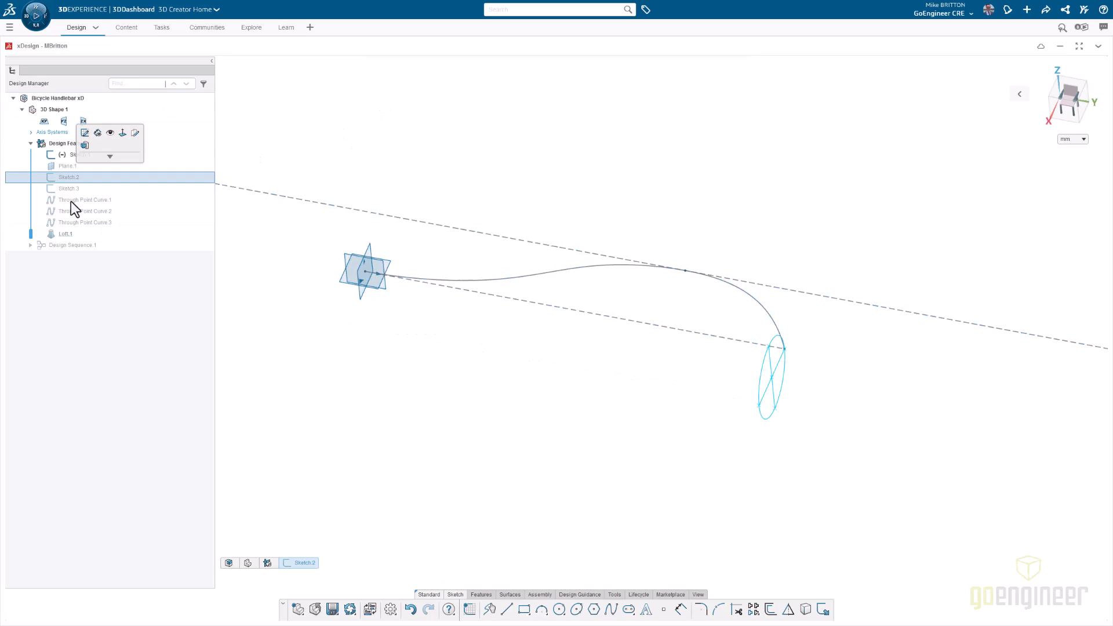
left_click(77, 222, "shift")
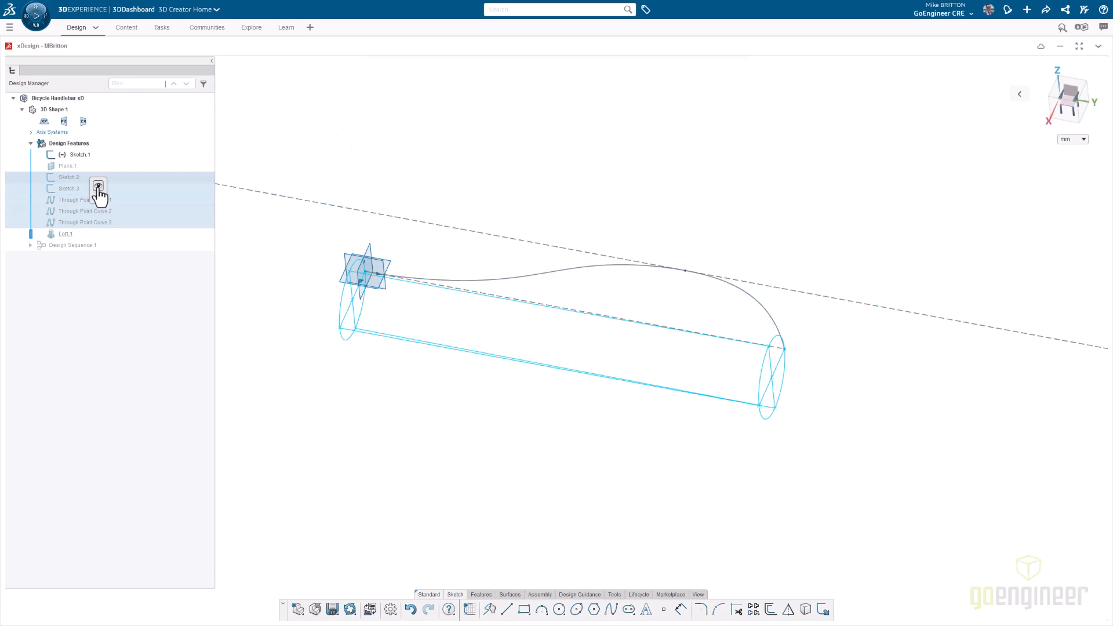
mouse_move(415, 149)
middle_mouse_down()
mouse_move(744, 204)
mouse_move(722, 207)
middle_mouse_up()
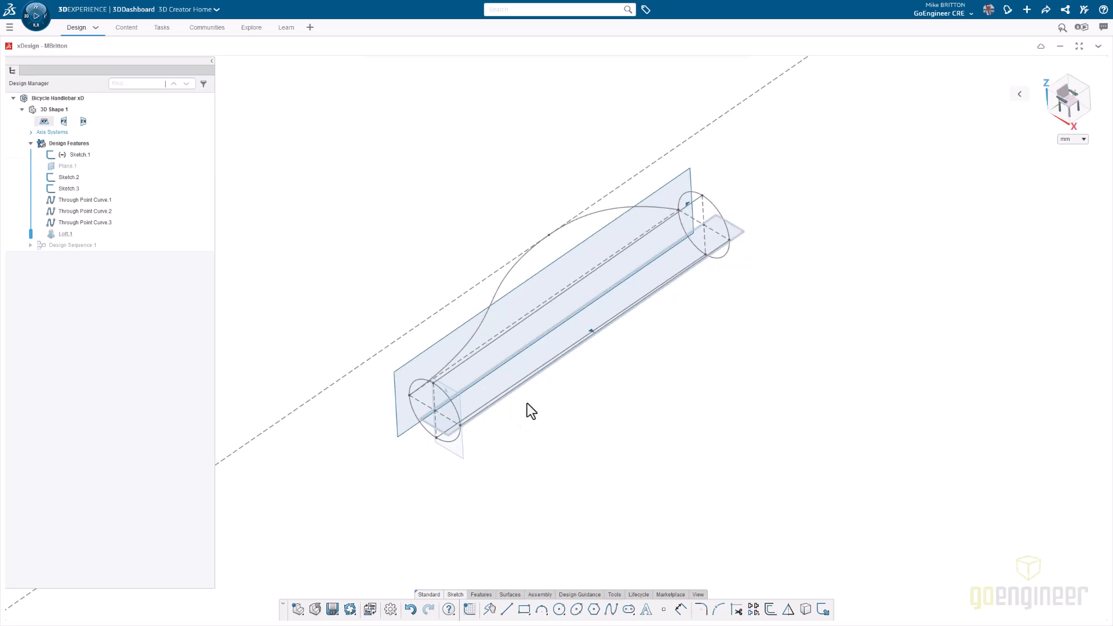
middle_click_drag(615, 401, 688, 313)
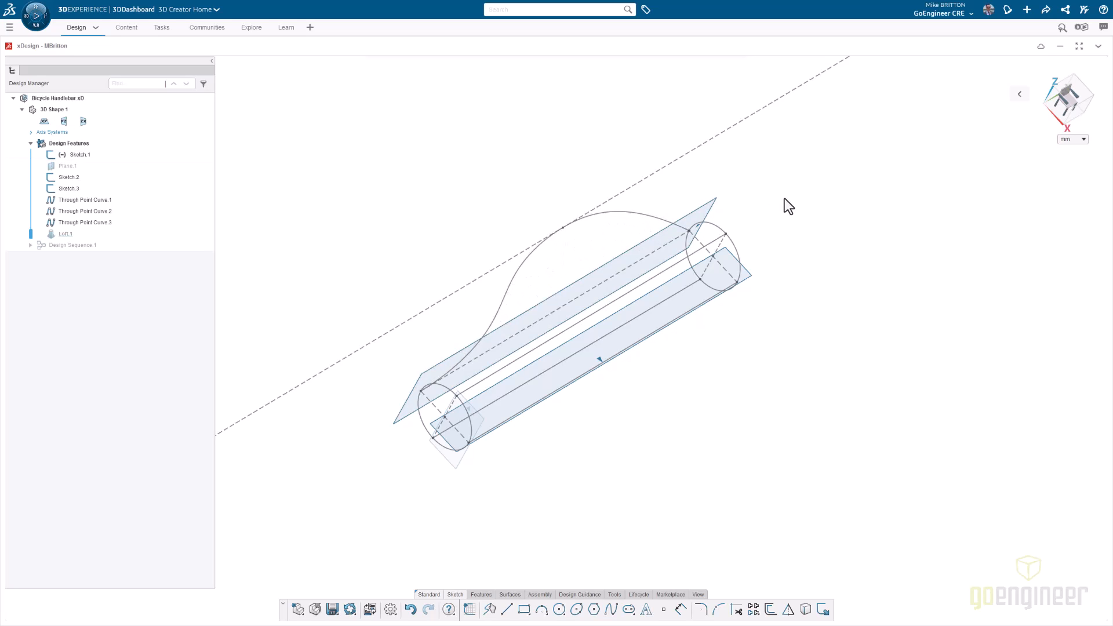
middle_click_drag(784, 198, 649, 235)
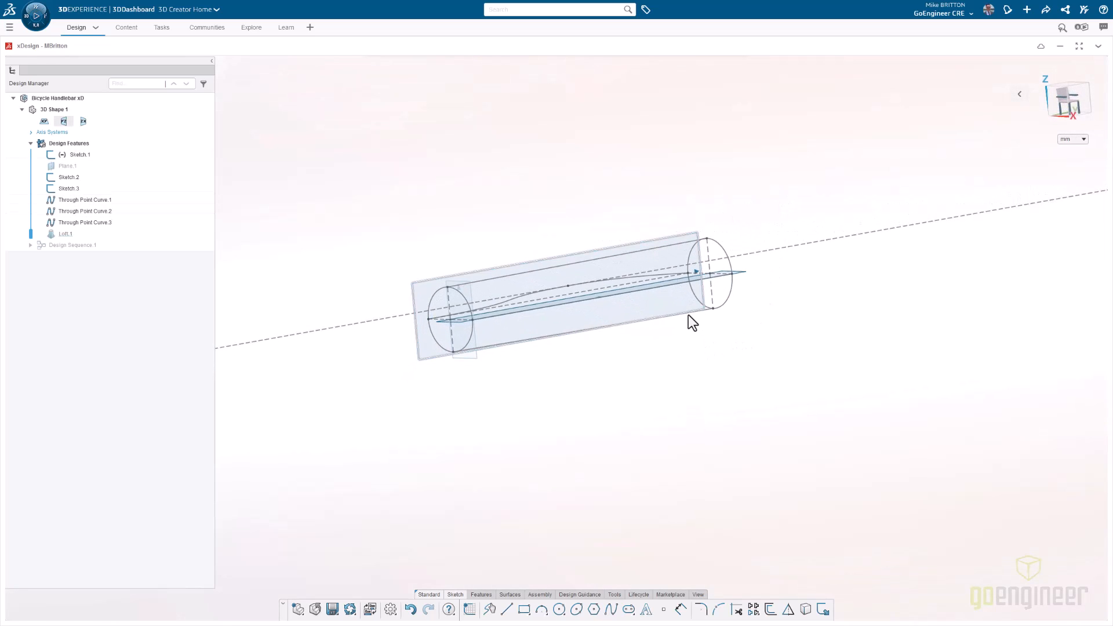
middle_click_drag(691, 315, 693, 312)
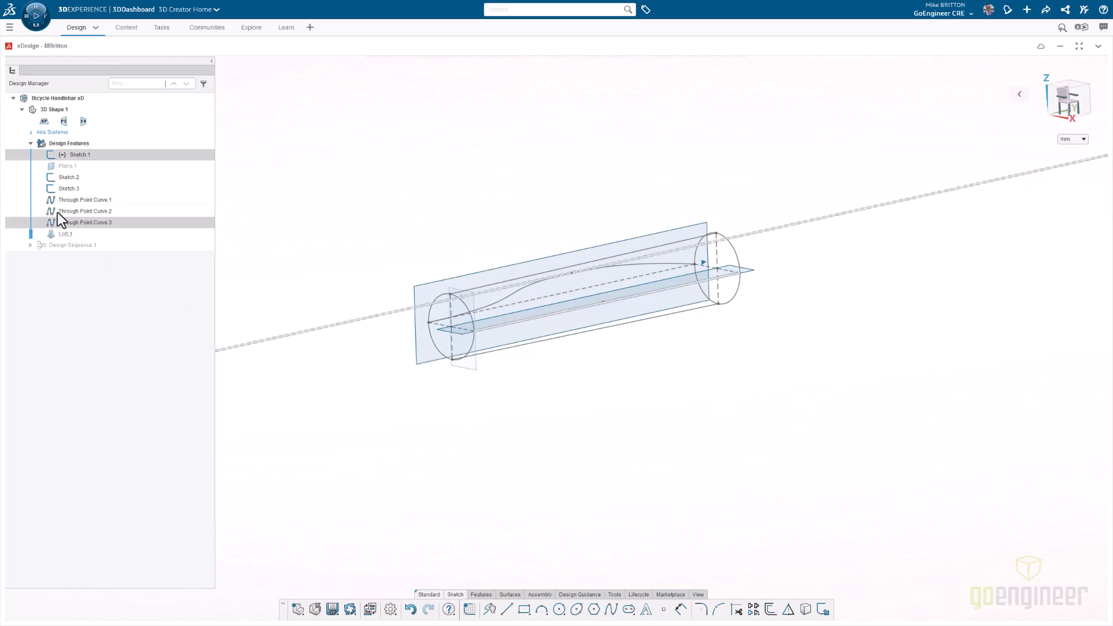
- Show the Loft.1 body again and hide Sketch.1 to Sketch.3 and the three Through Point Curves
left_click(57, 235)
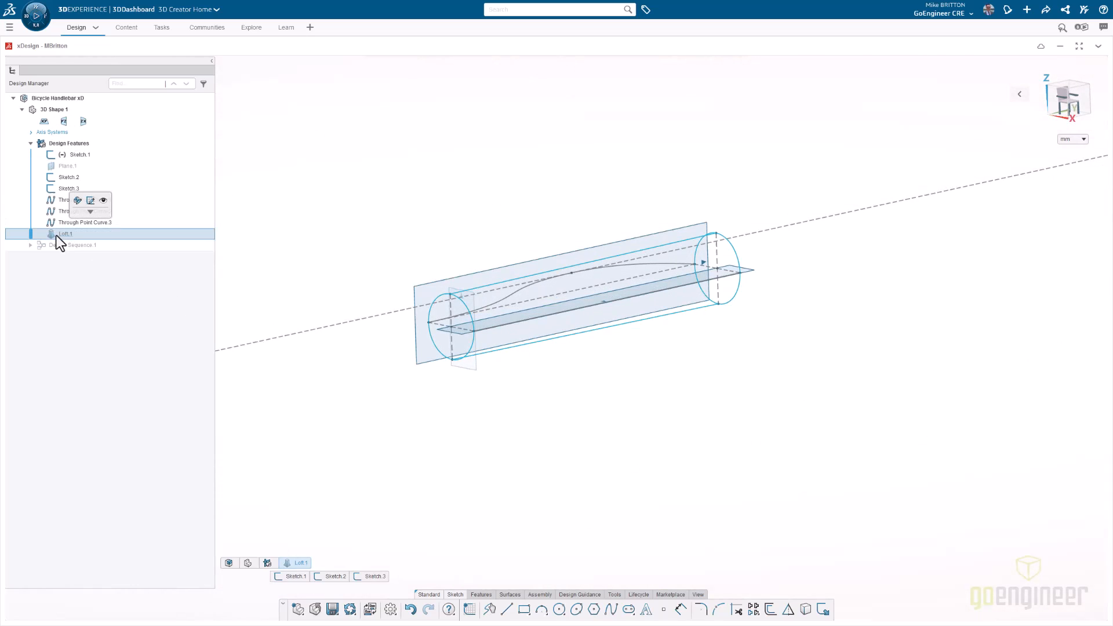
left_click(102, 201)
middle_click_drag(495, 172, 487, 172)
left_click(99, 222)
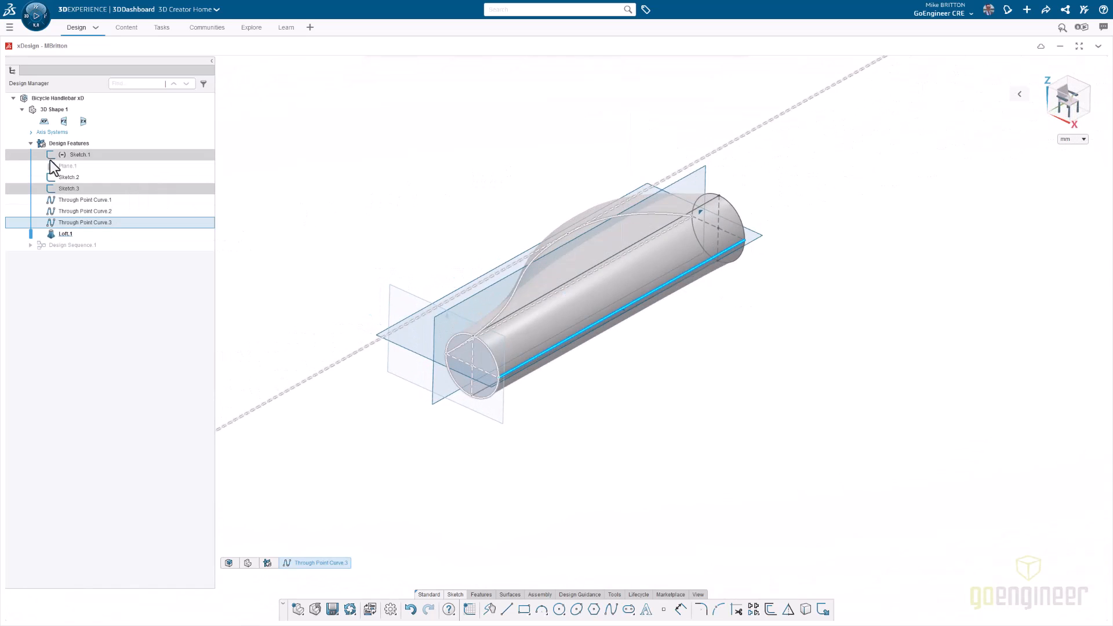
left_click(62, 182, "shift")
left_click(80, 148)
left_click(65, 158)
left_click(104, 121)
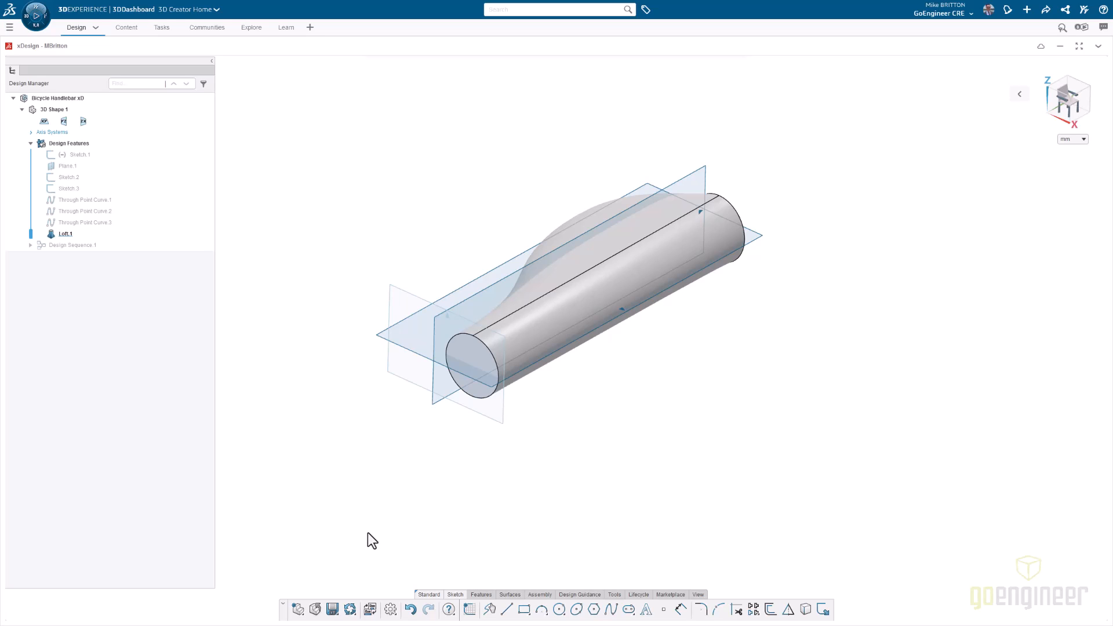
- Switch the handlebar model from xDesign to the xGenerative Design app
left_click(370, 609)
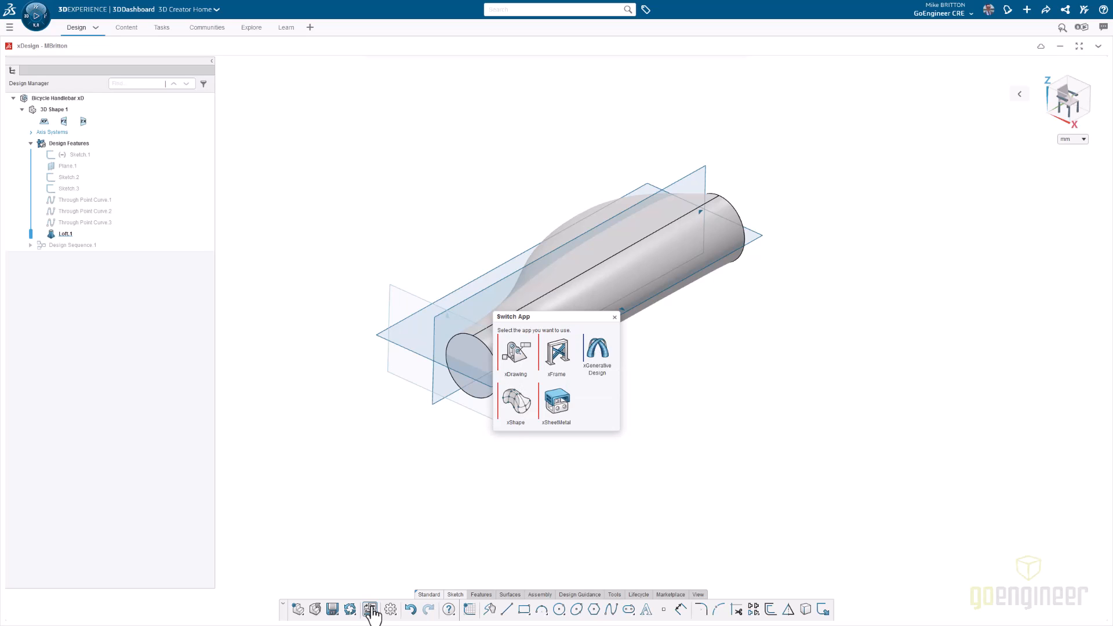
left_click(602, 356)
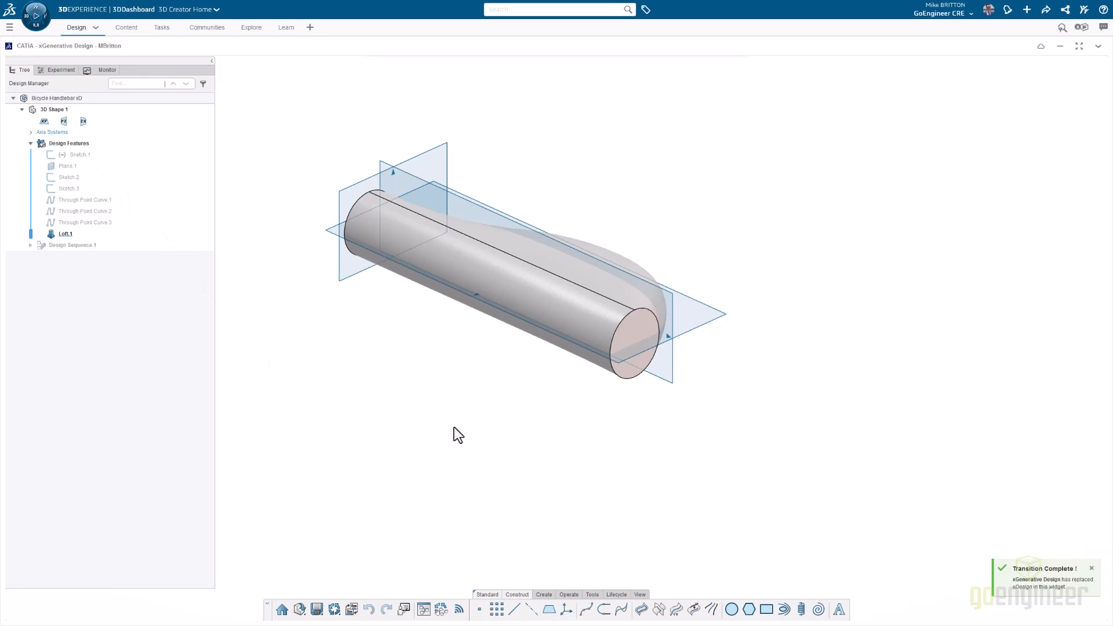
middle_click_drag(397, 395, 449, 428)
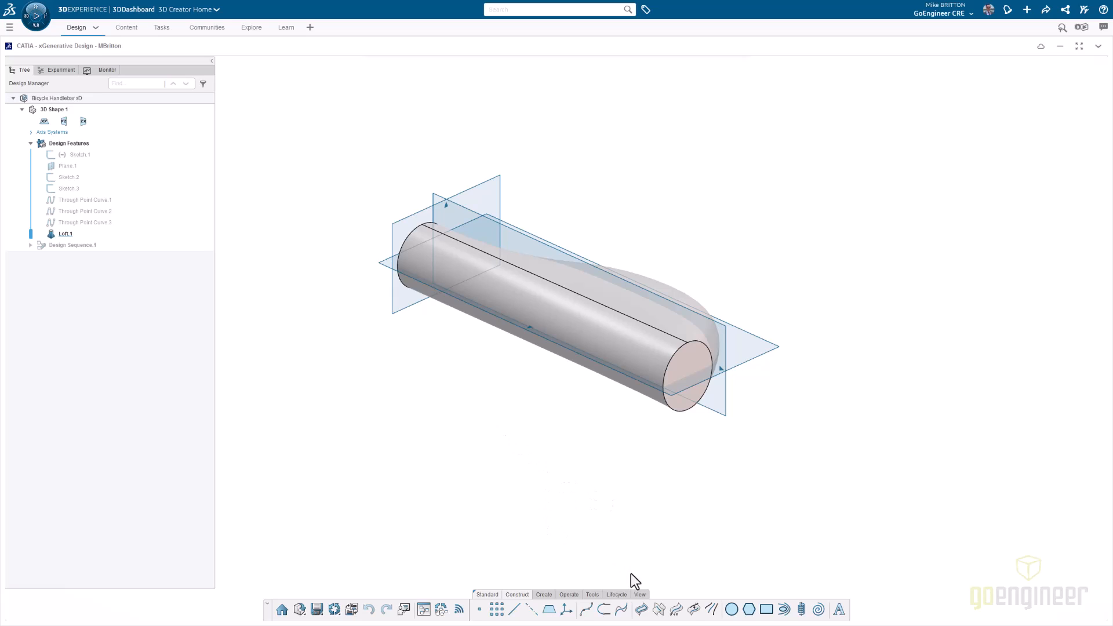
- Open the Revisions graph of Bicycle Handlebar xD and widen it enough to read the branch titles and revision letters
left_click(593, 595)
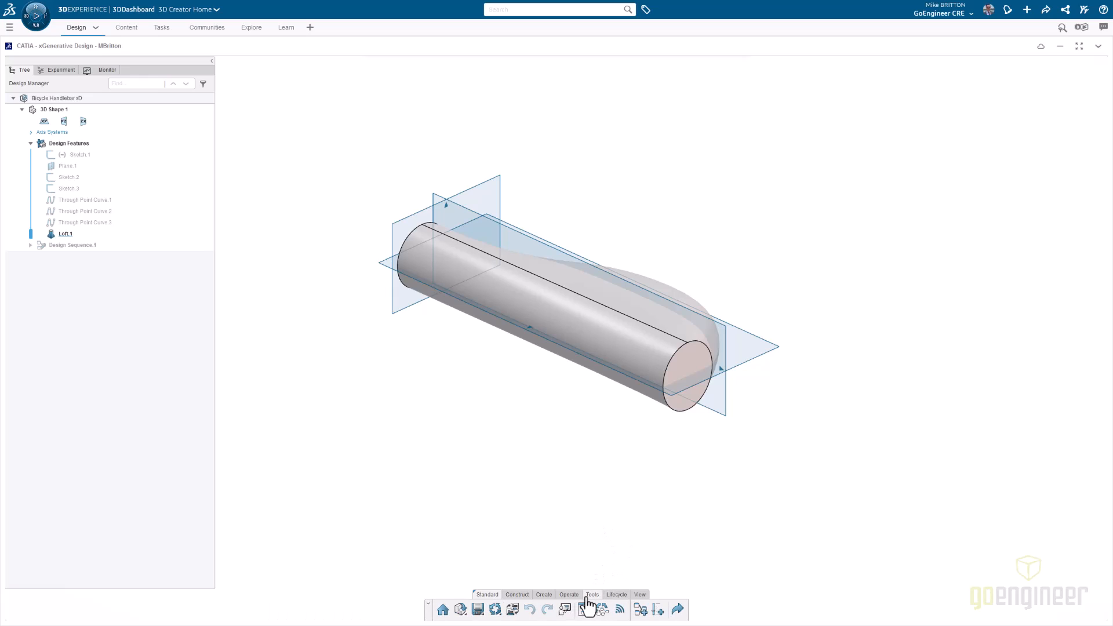
left_click(616, 595)
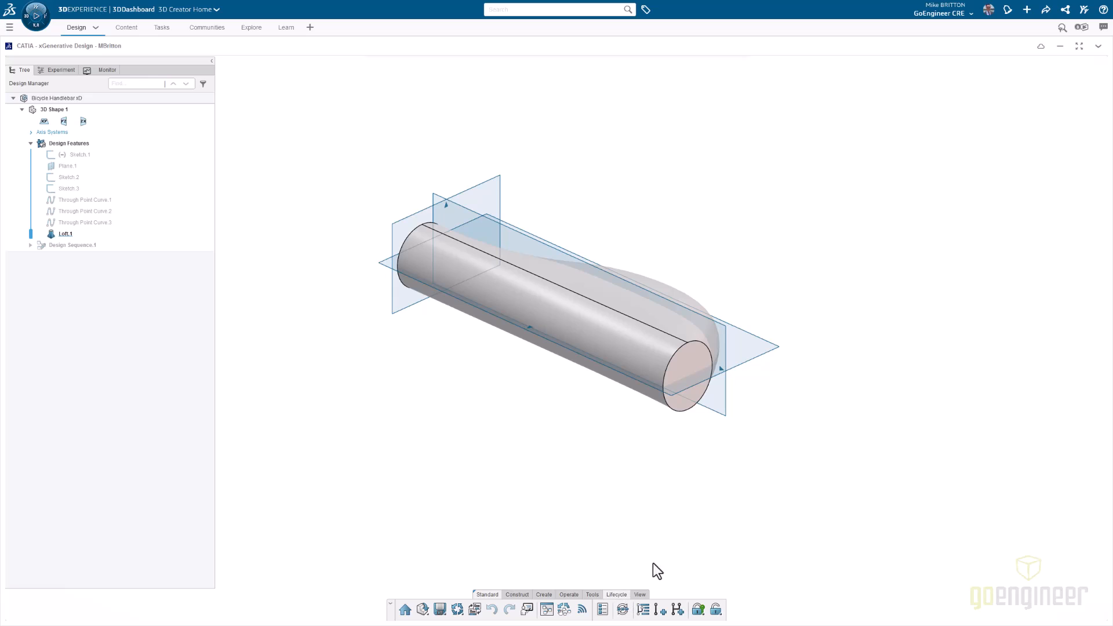
left_click(644, 609)
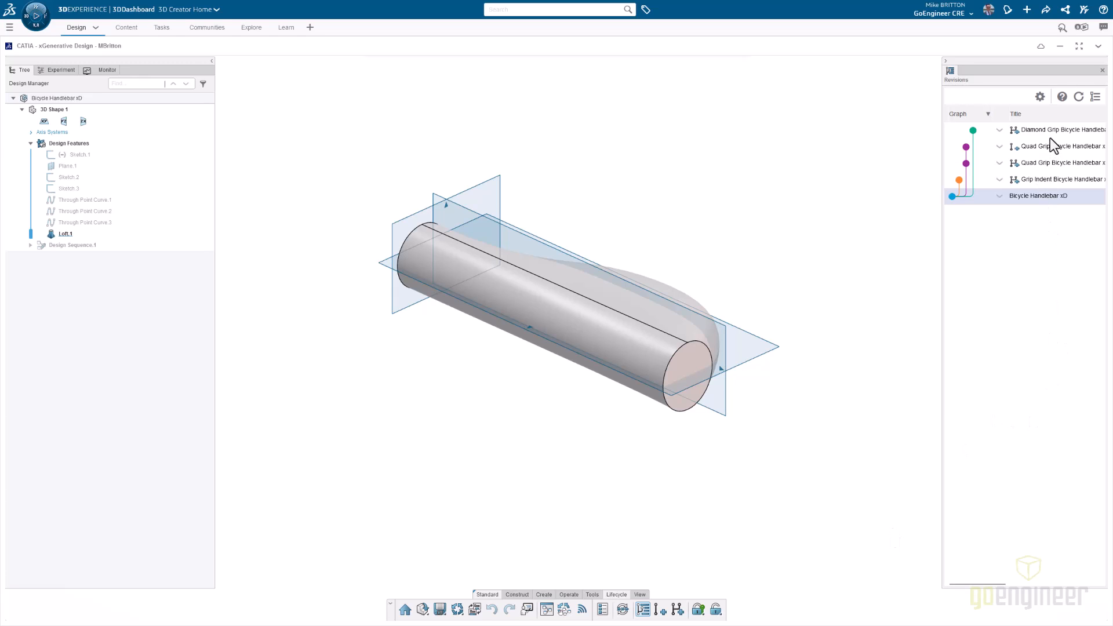
left_click_drag(942, 257, 907, 257)
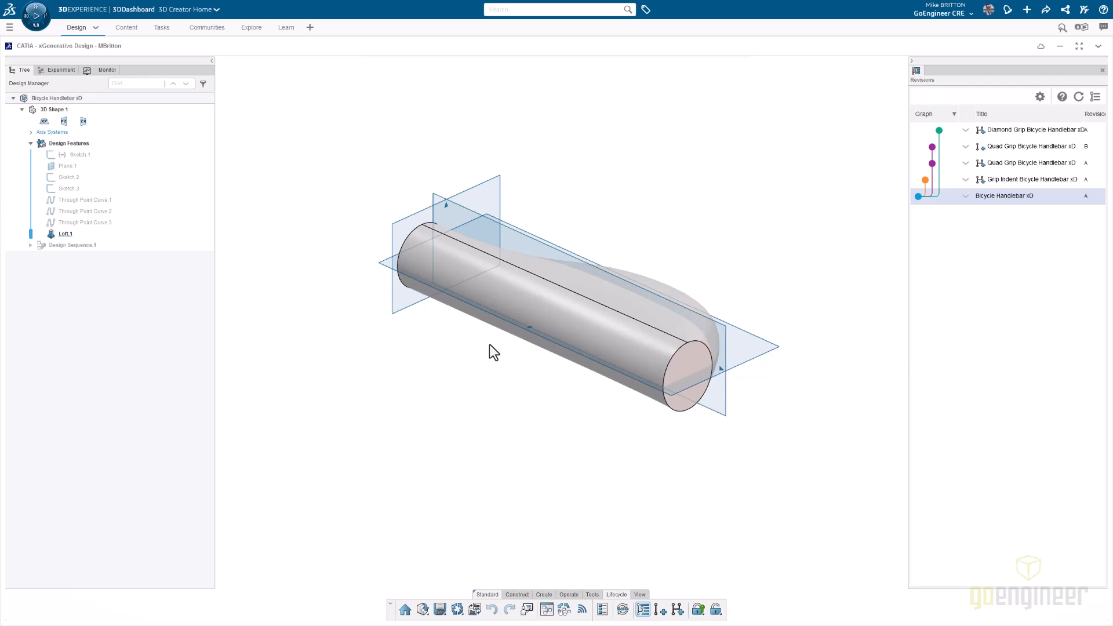
middle_click_drag(462, 346, 471, 364)
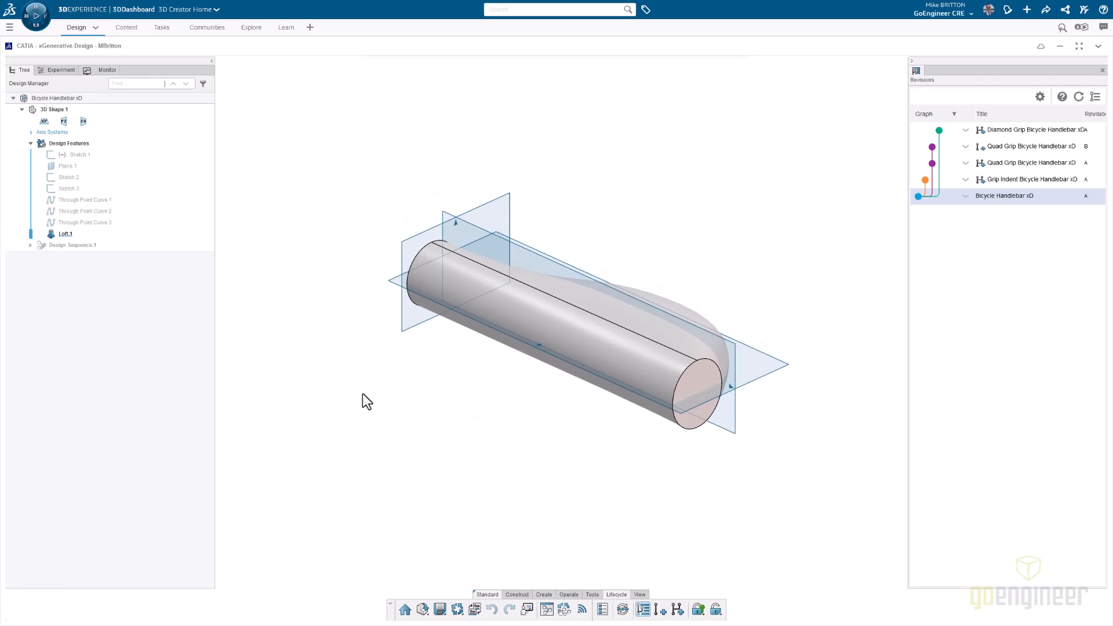
- Hide the Loft.1 body and expand Design Sequence.1 to inspect its specifications and published geometries
left_click(81, 233)
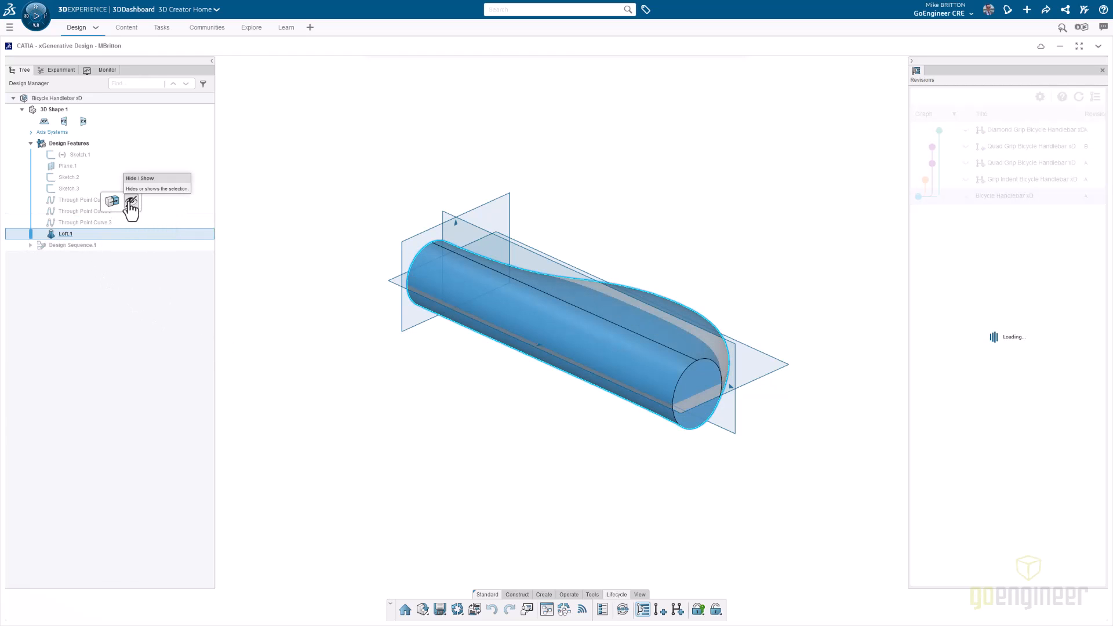
left_click(131, 202)
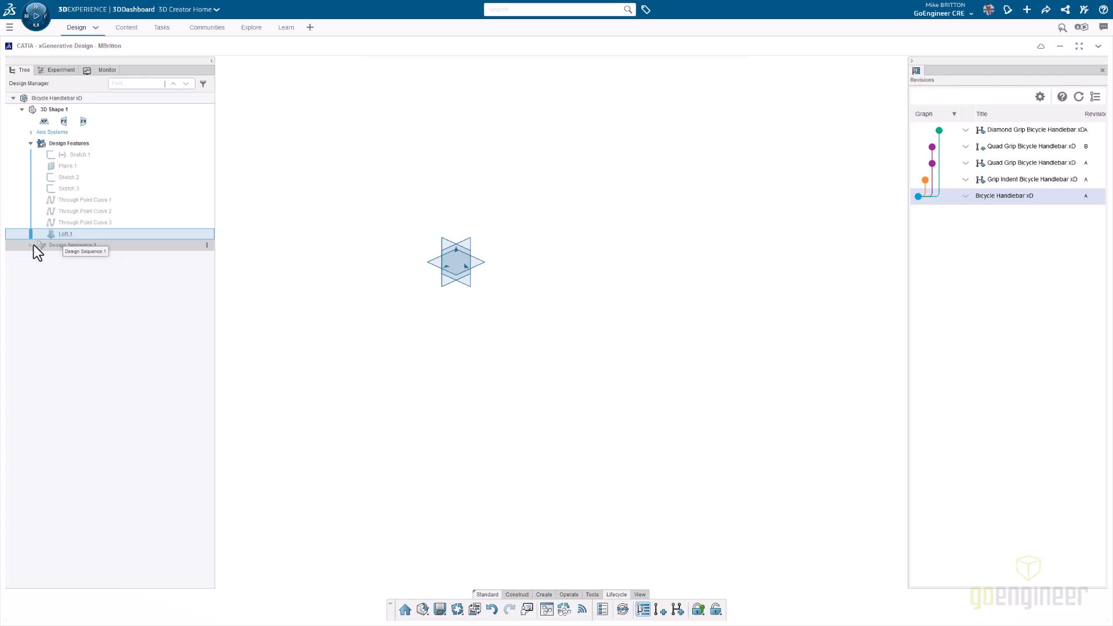
left_click(31, 245)
left_click(88, 245)
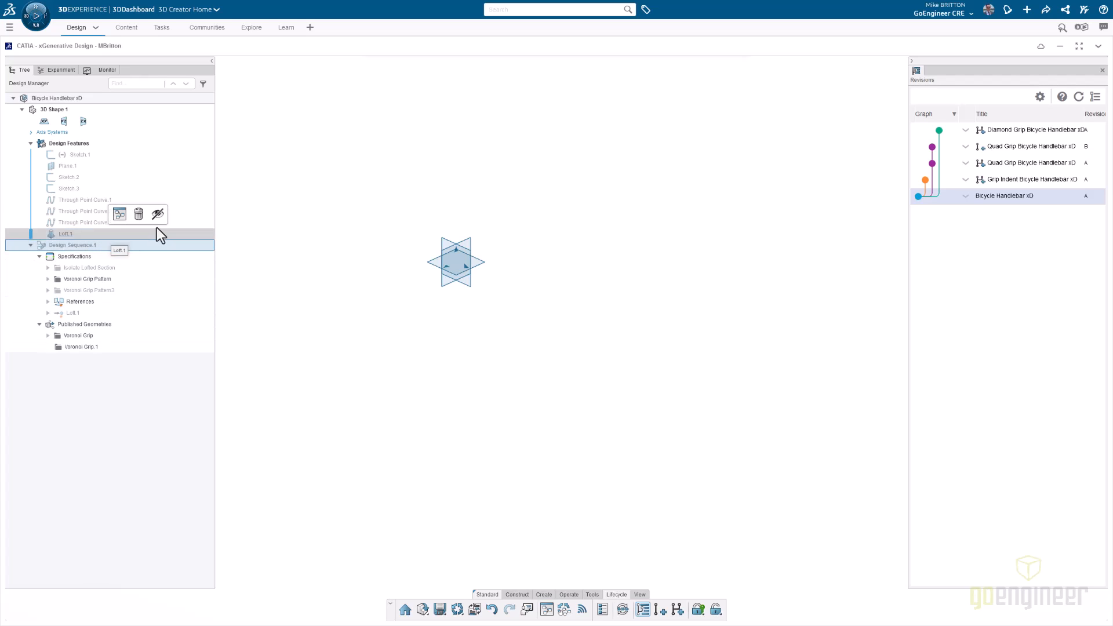
left_click(77, 280)
left_click(72, 249)
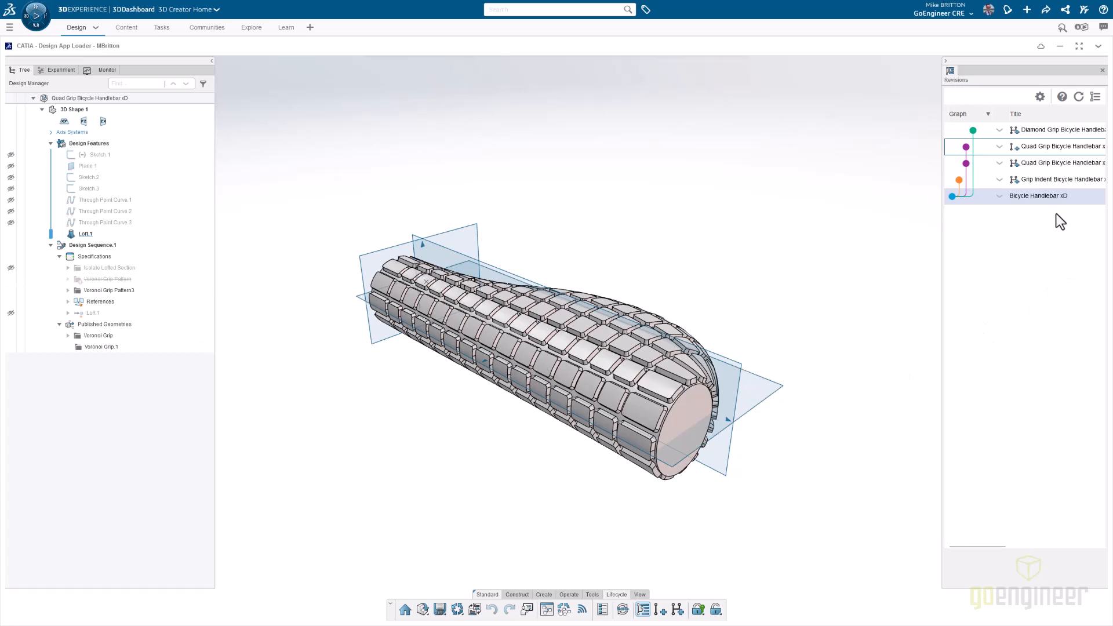
- Select revision B of Quad Grip Bicycle Handlebar xD in the revision graph and examine its grip pattern from several angles
left_click(1052, 145)
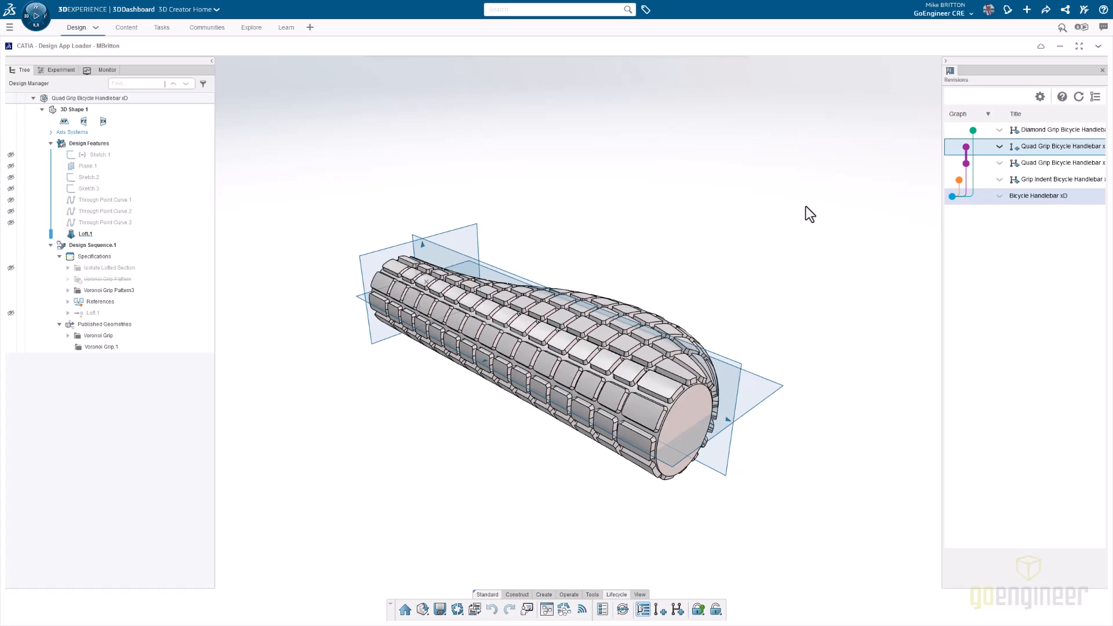
middle_click_drag(521, 481, 546, 458, "ctrl")
middle_click_drag(695, 462, 666, 479)
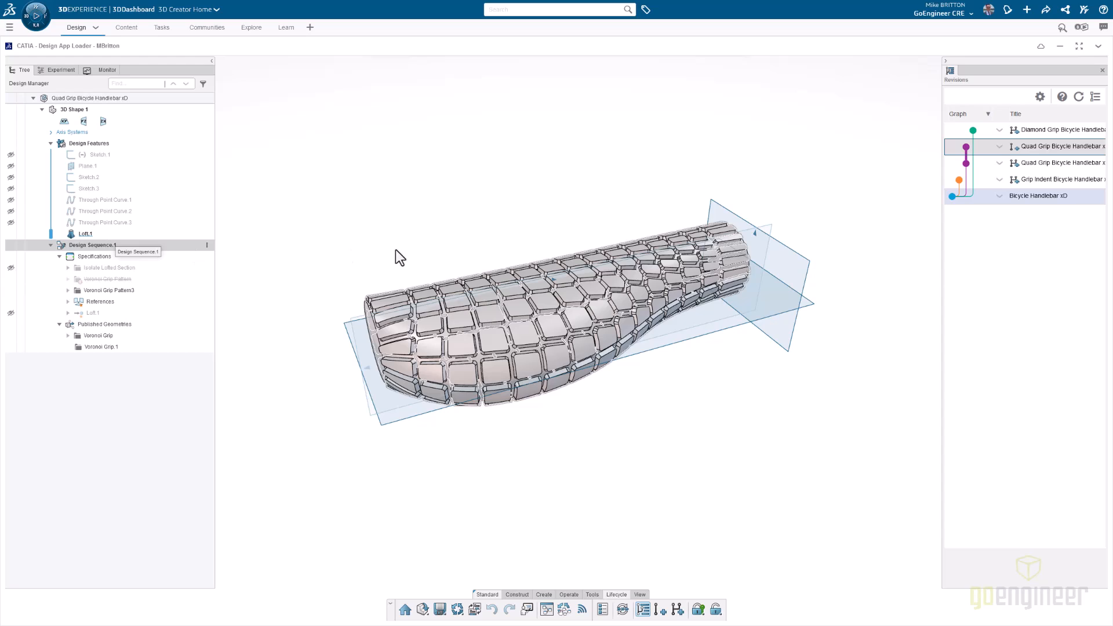
middle_click_drag(467, 266, 394, 150)
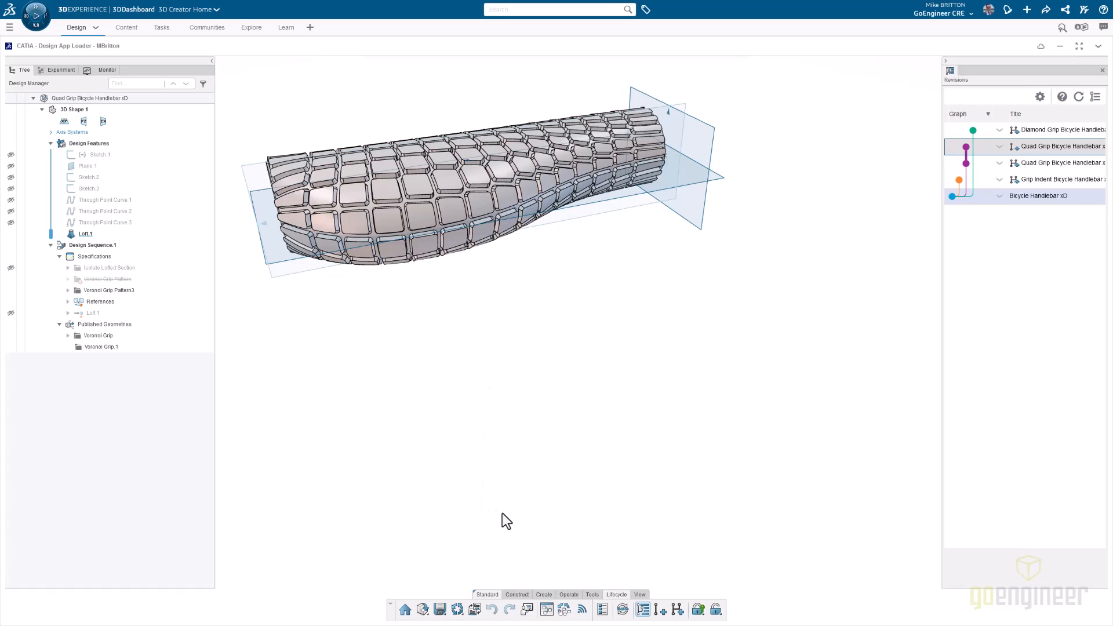
- Display the graph of Design Sequence.1 and dock the Graph Editor over the 3D view
left_click(545, 610)
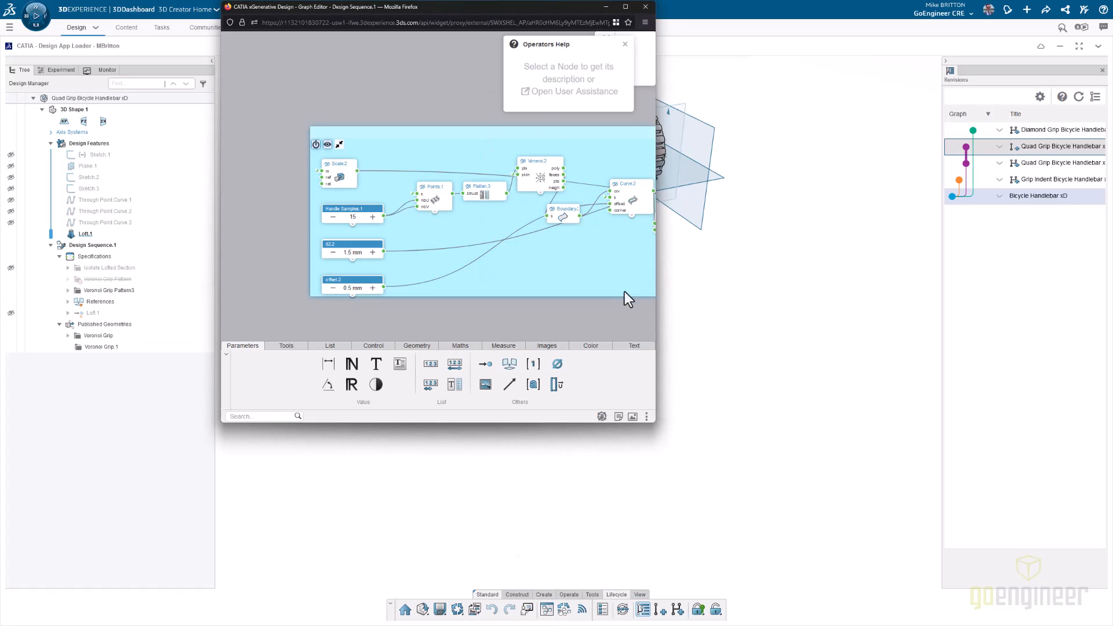
left_click(646, 416)
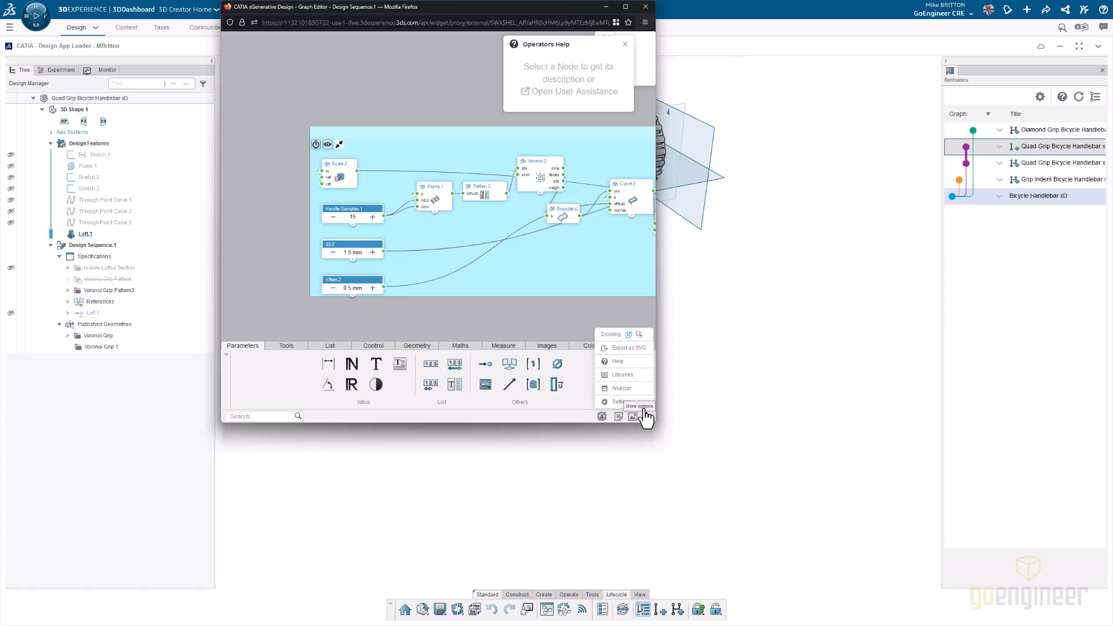
left_click(638, 335)
left_click_drag(545, 165, 578, 322)
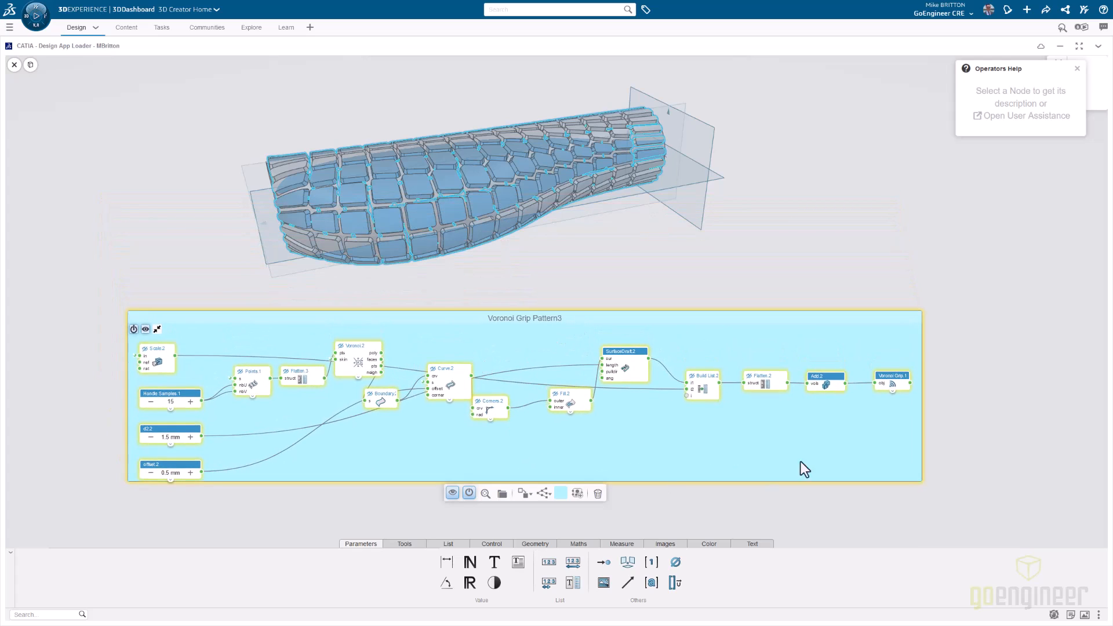
- Examine the node graph's layout, from the Voronoi Grip Pattern3 group to the Isolate Lofted Section group
scroll(791, 468, "down", 3)
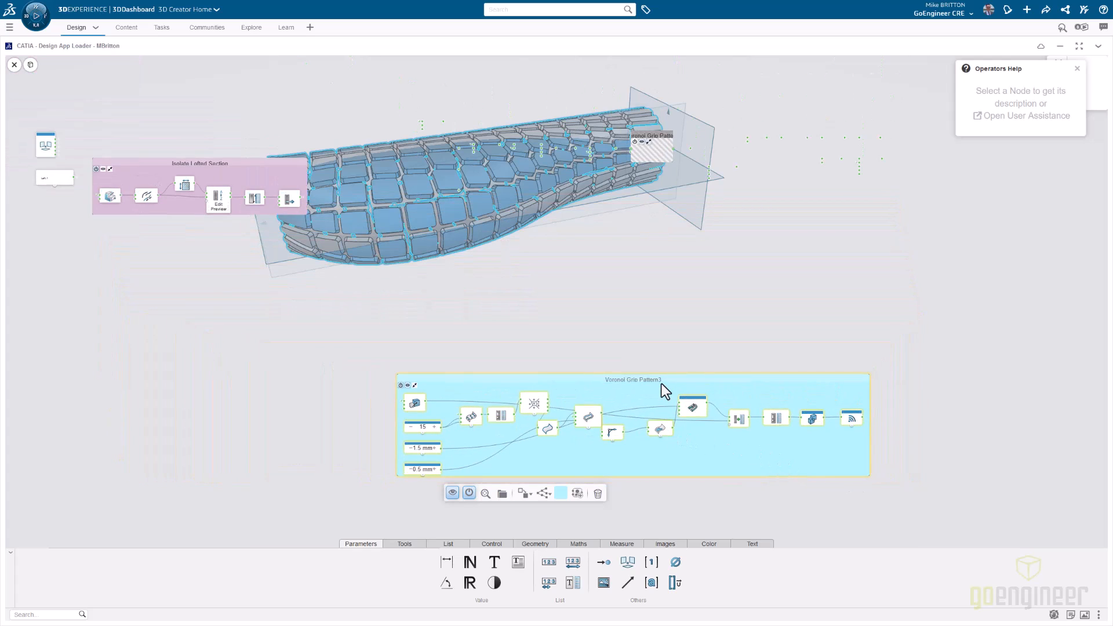
left_click_drag(666, 377, 603, 324)
scroll(275, 298, "down", 1)
middle_click_drag(275, 298, 333, 390)
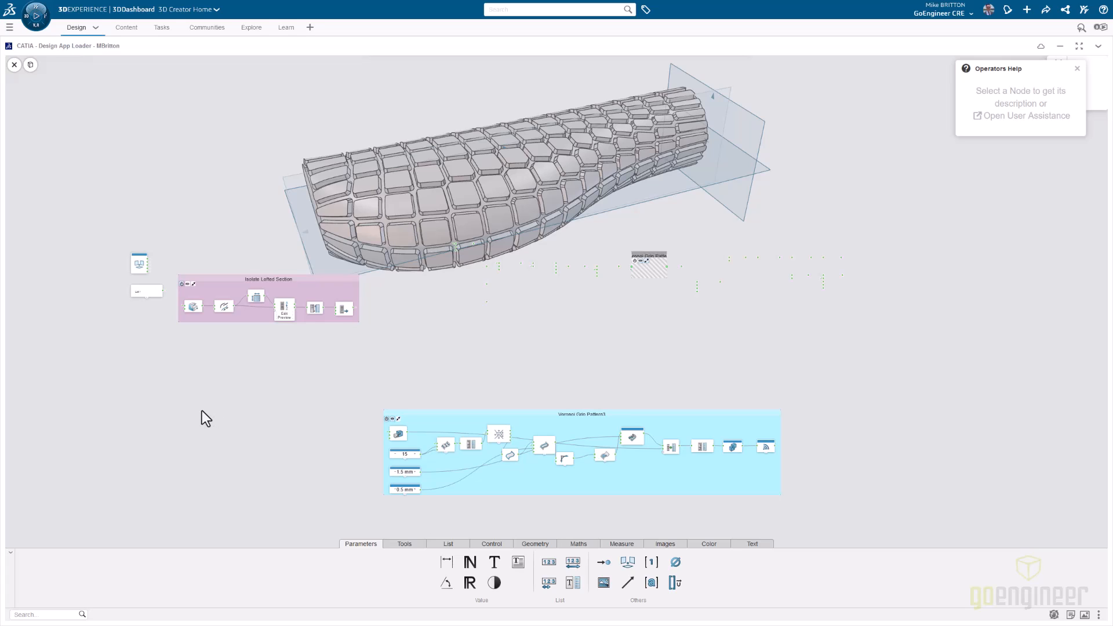
scroll(273, 339, "down", 1)
scroll(273, 339, "up", 2)
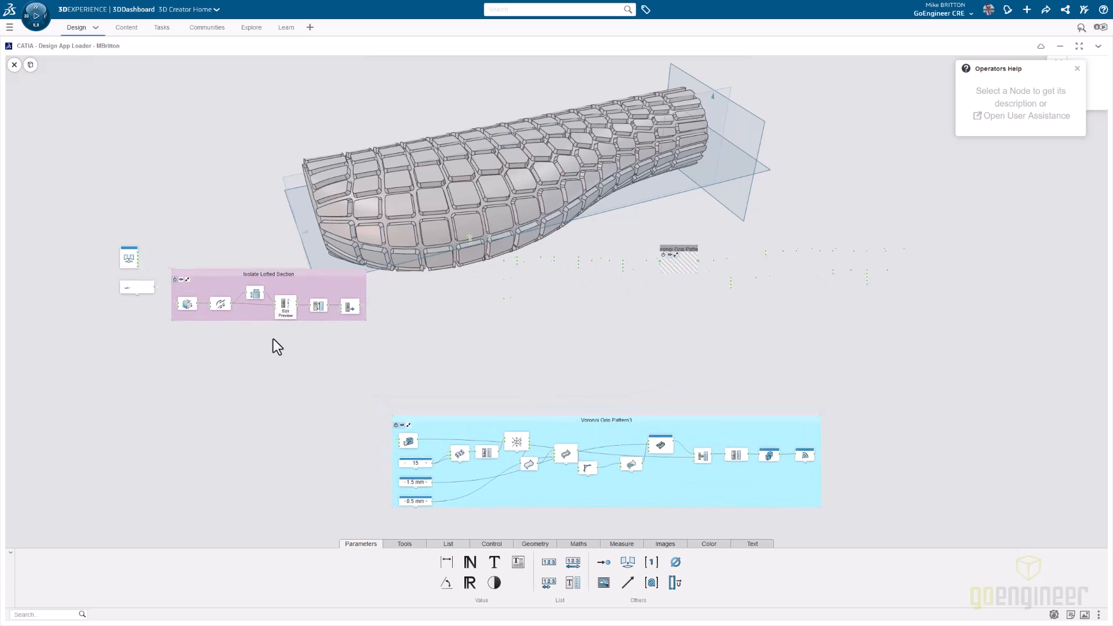
scroll(273, 339, "up", 1)
middle_click_drag(273, 339, 382, 381)
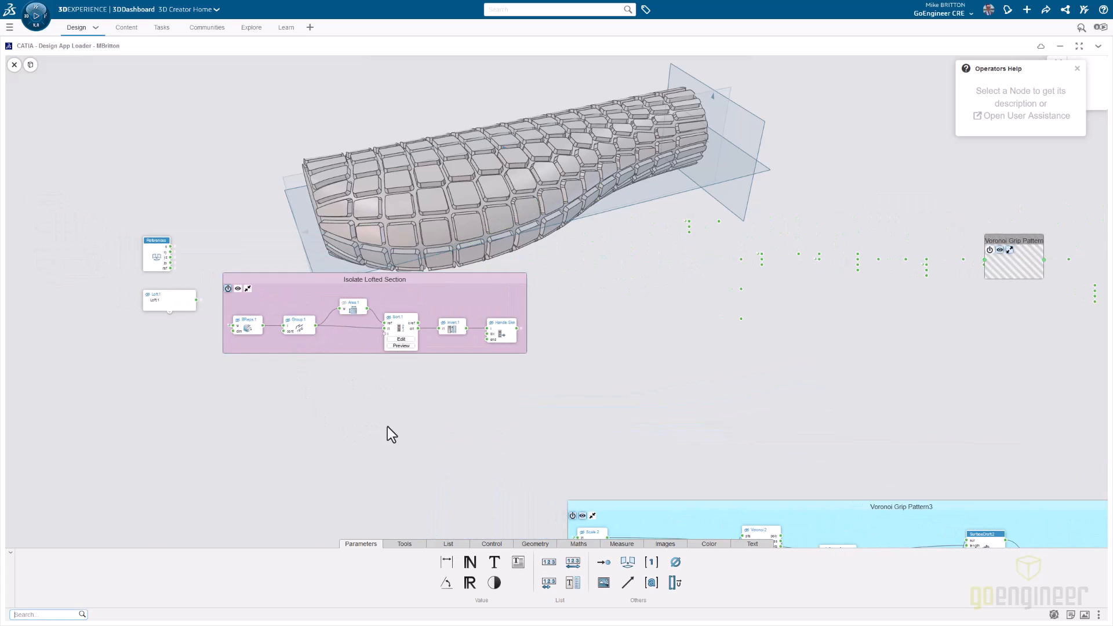
- Close the Operators Help and frame the Isolate Lofted Section and Voronoi Grip Pattern3 groups together beneath the grip model
left_click(1077, 69)
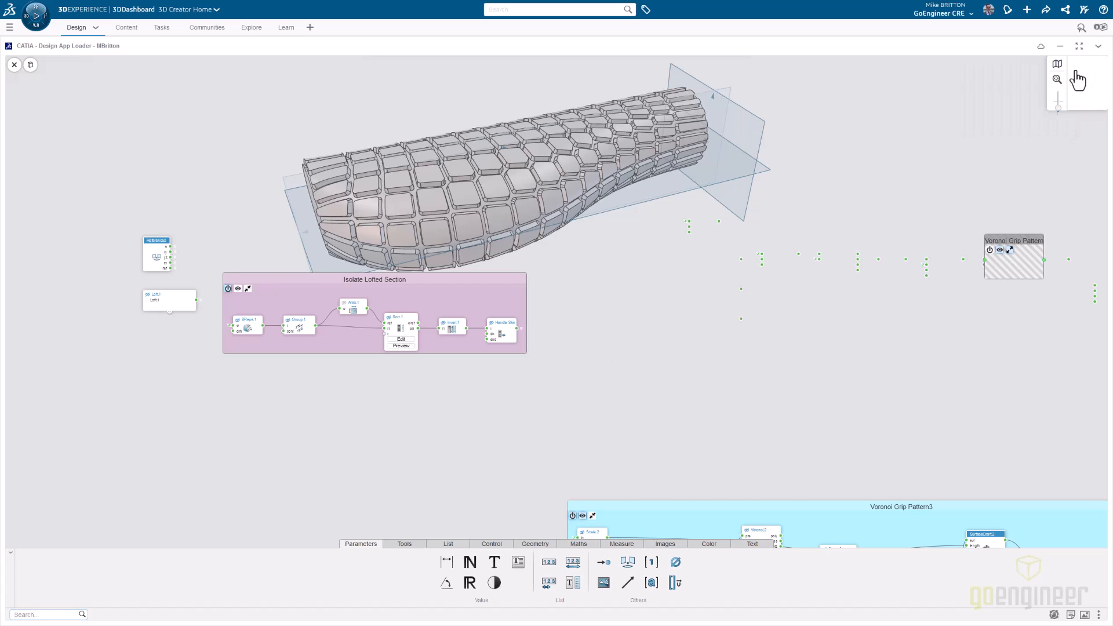
scroll(491, 433, "down", 2)
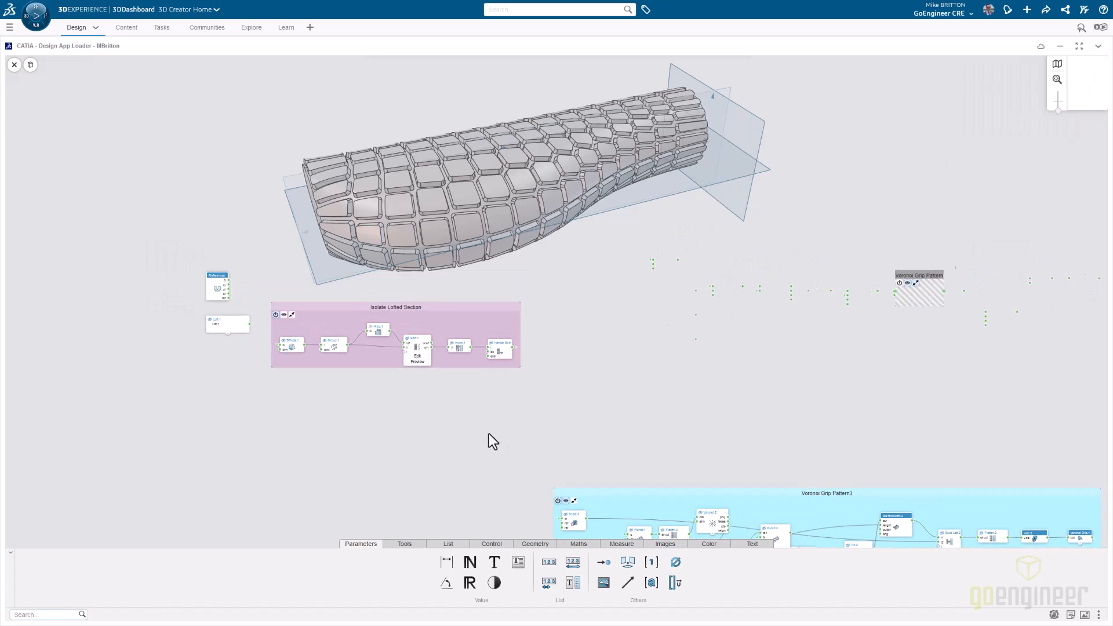
middle_click_drag(498, 456, 379, 405)
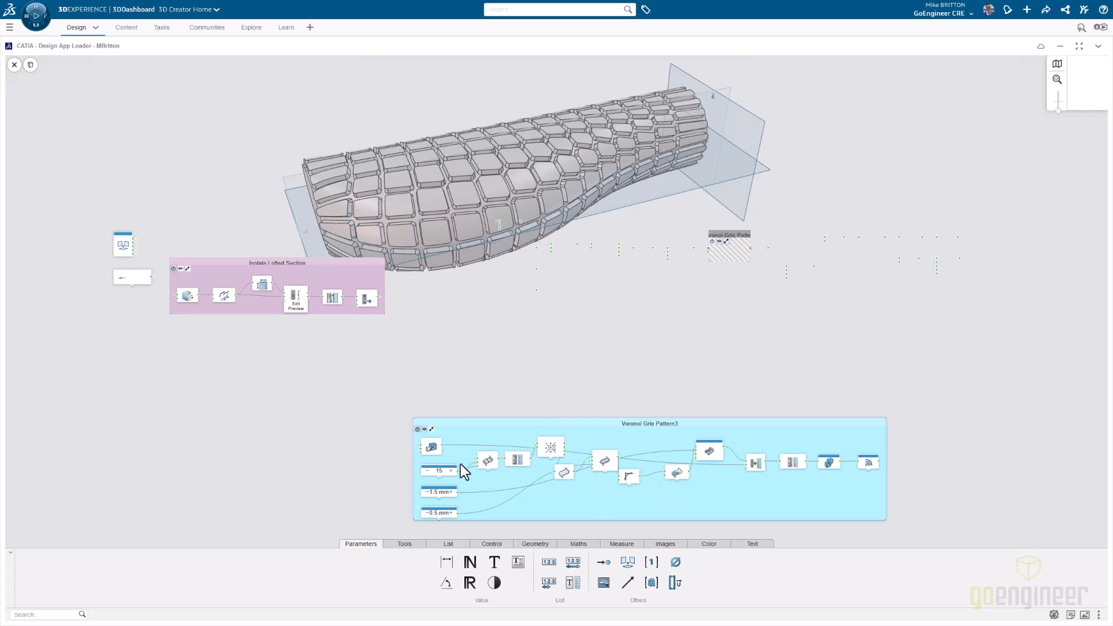
- Examine the Isolate Lofted Section group, following its nodes from BReps.1 through Sort.1 and Invert.1 to Handle Skin
mouse_move(548, 444)
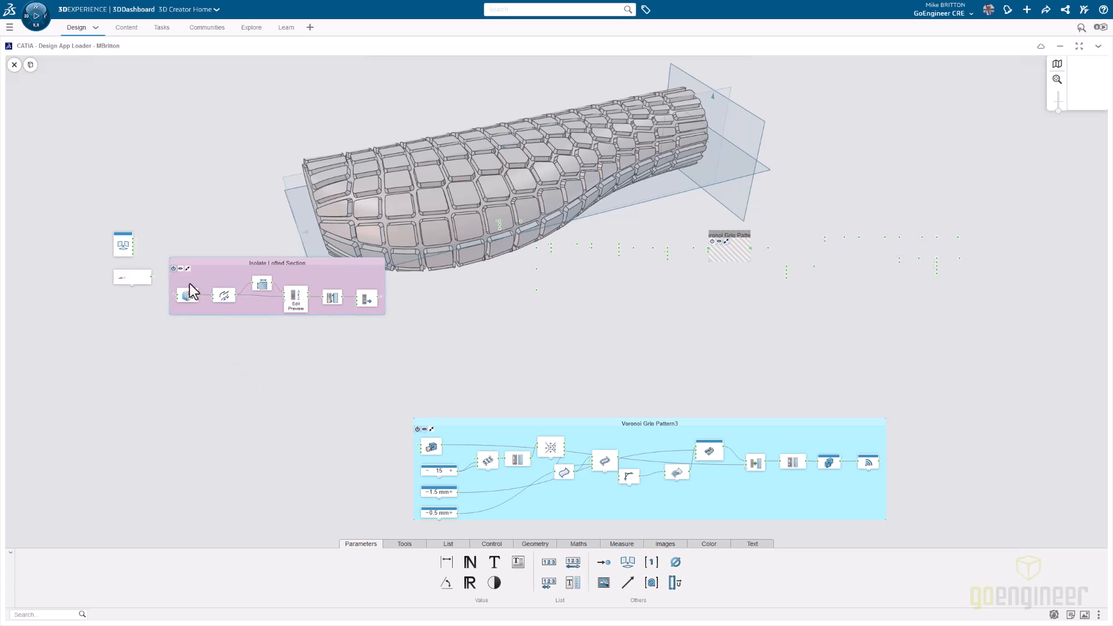
scroll(159, 325, "up", 4)
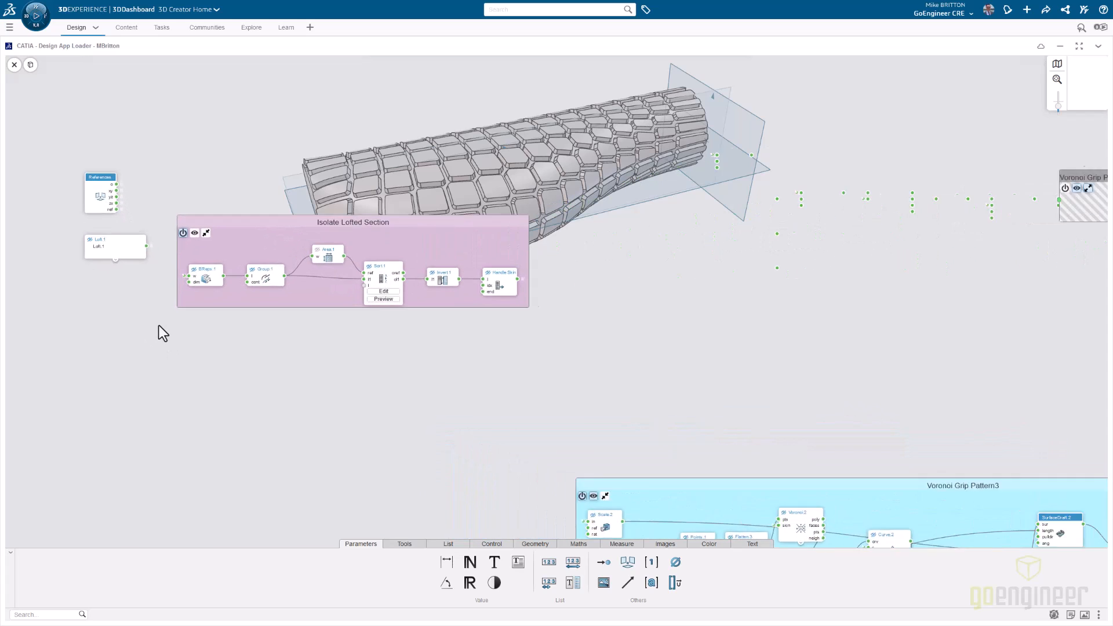
middle_click_drag(159, 325, 217, 457)
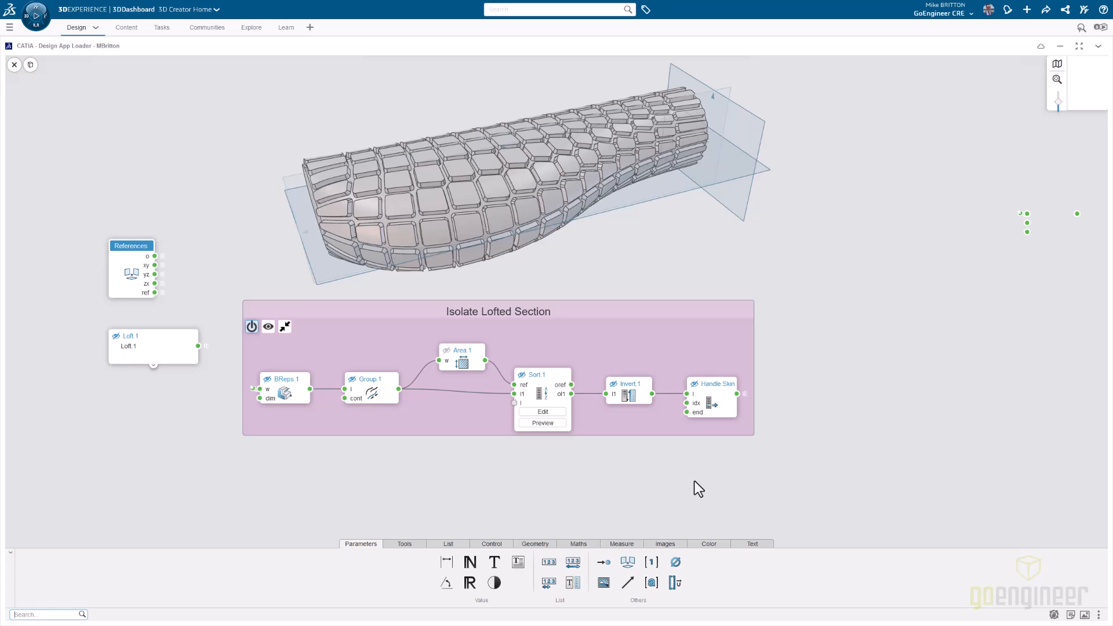
middle_click_drag(701, 477, 635, 478)
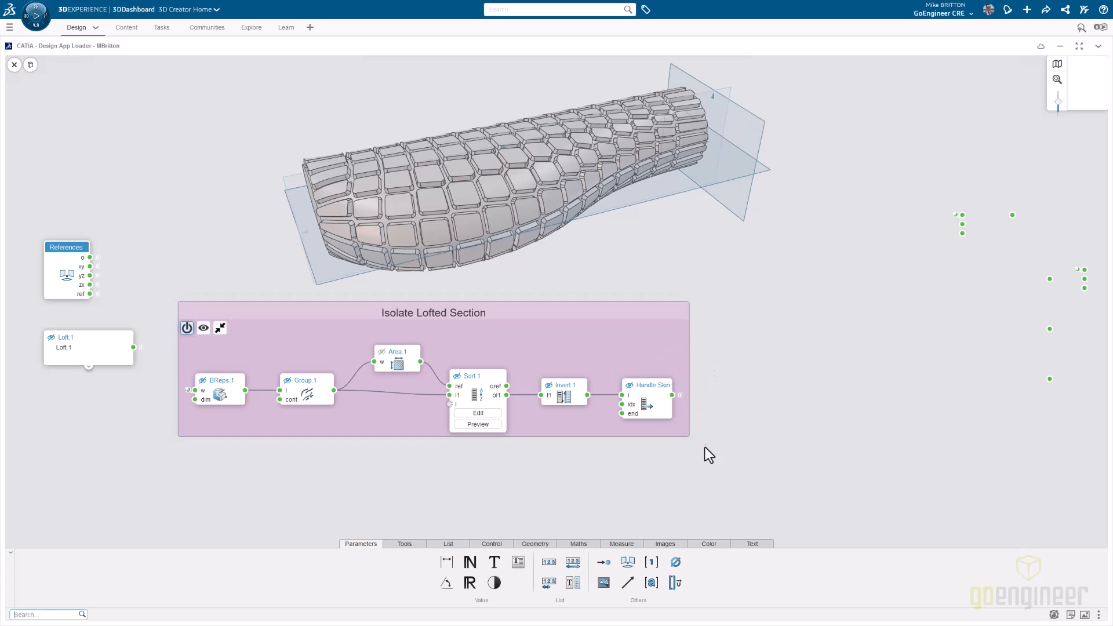
- Examine the left-hand nodes of the Voronoi Grip Pattern3 group, including Handle Samples.1, Points.1 and Voronoi.2
scroll(748, 444, "down", 2)
middle_click_drag(748, 444, 283, 204)
scroll(684, 377, "down", 1)
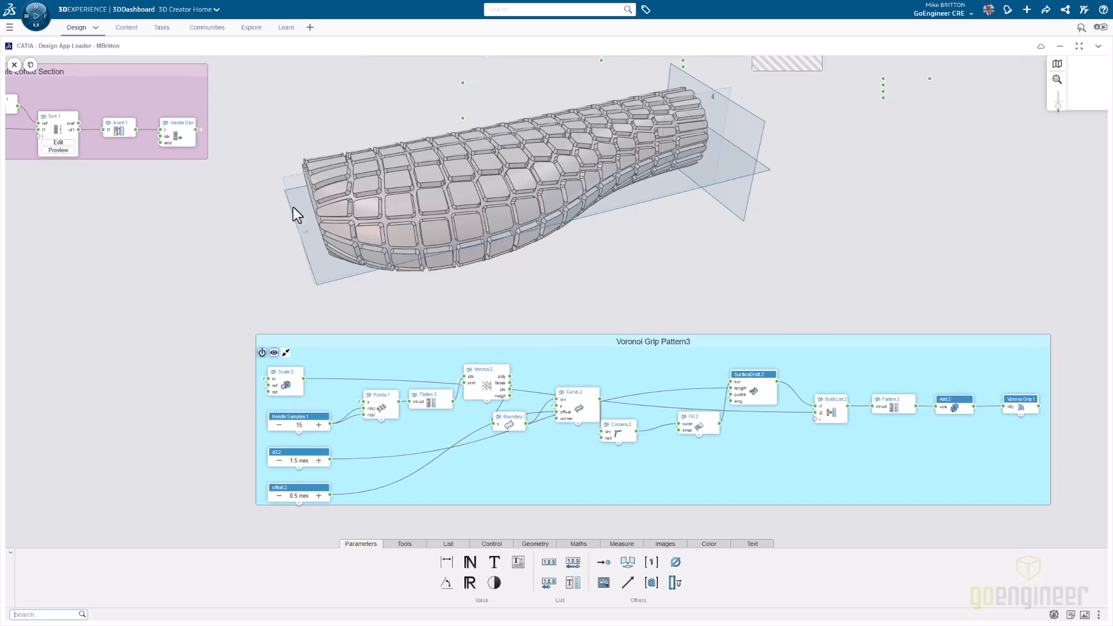
middle_click_drag(672, 284, 645, 272)
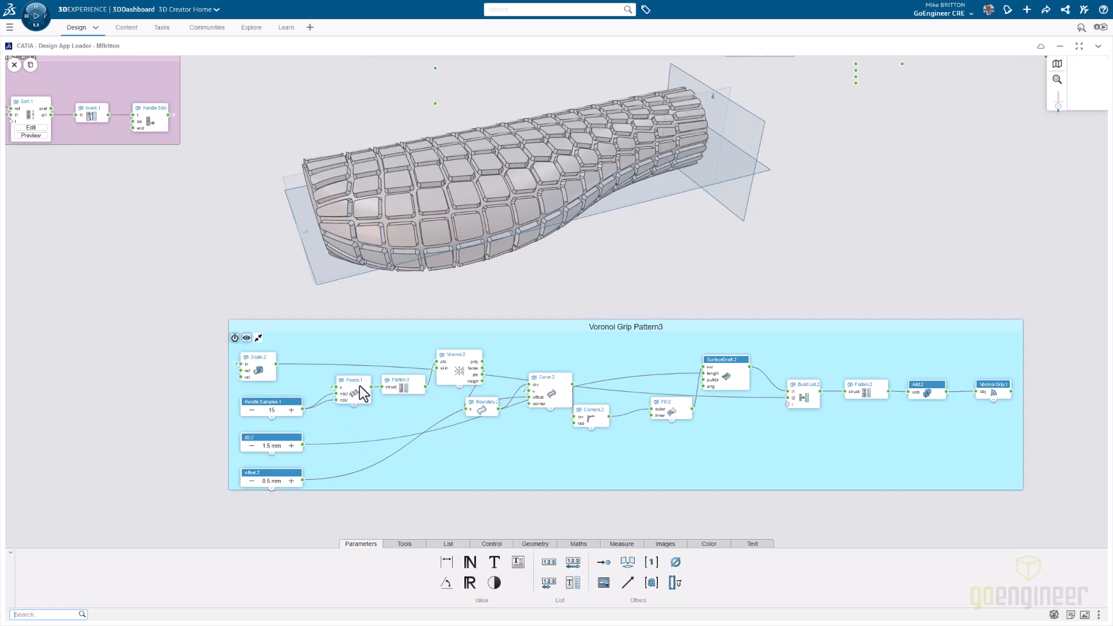
scroll(360, 385, "up", 2)
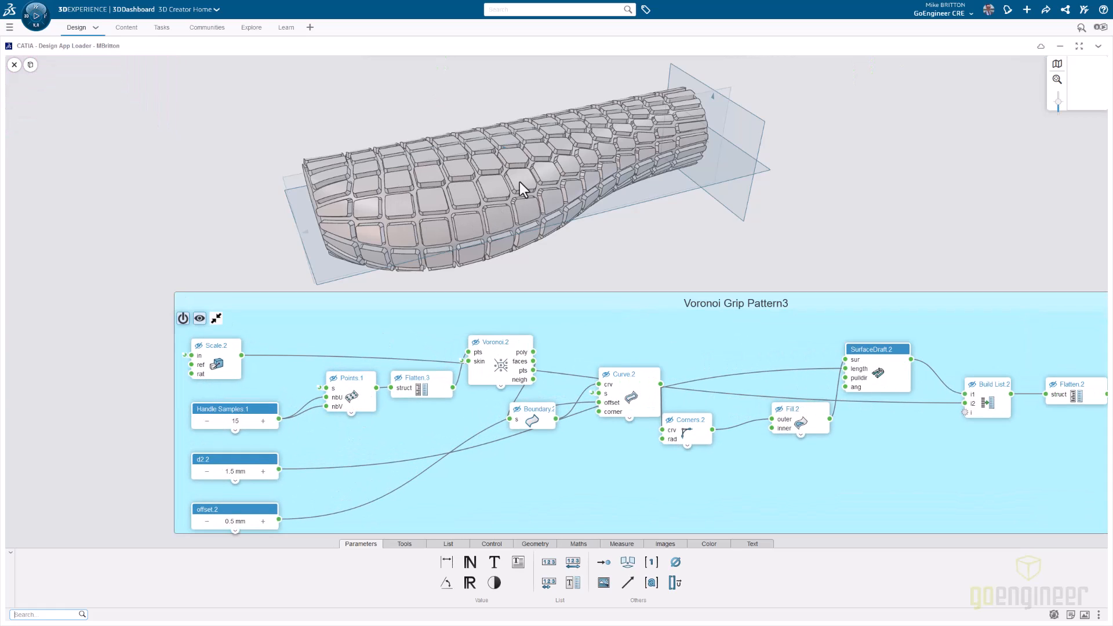
- Display the Points.1 Grid UV sample points on the grip and examine their distribution
left_click(355, 400)
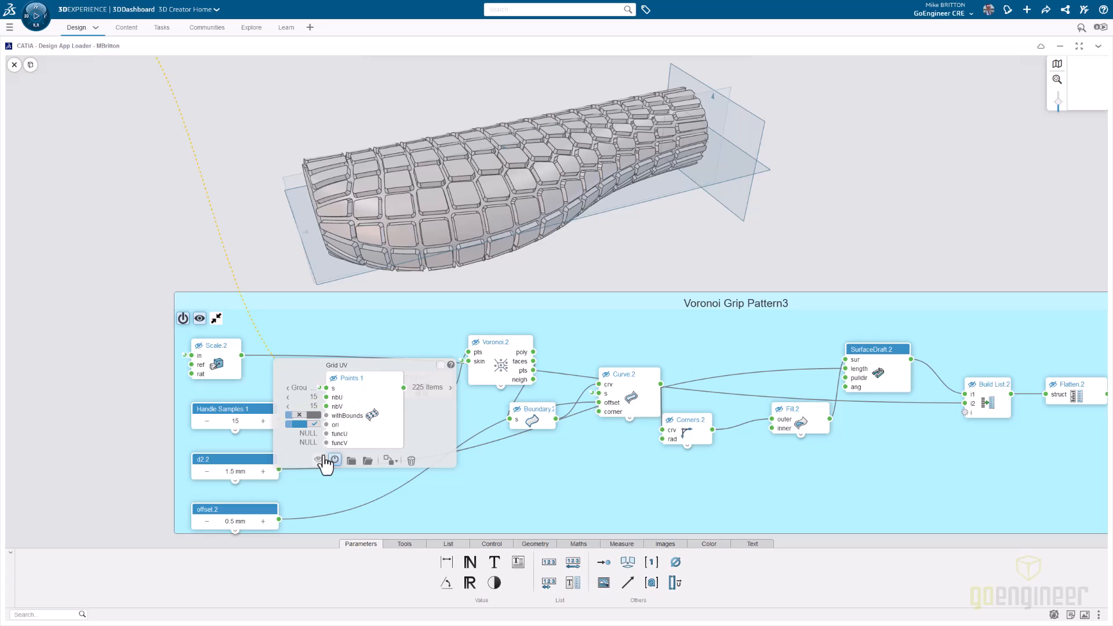
left_click(317, 460)
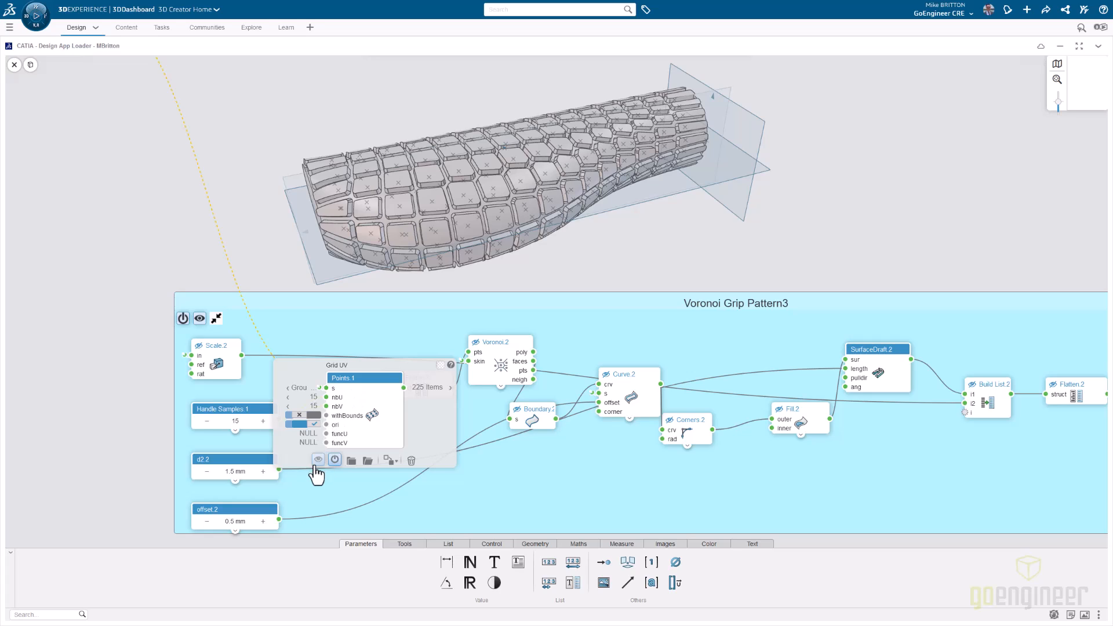
left_click(119, 405)
middle_click_drag(548, 268, 514, 301)
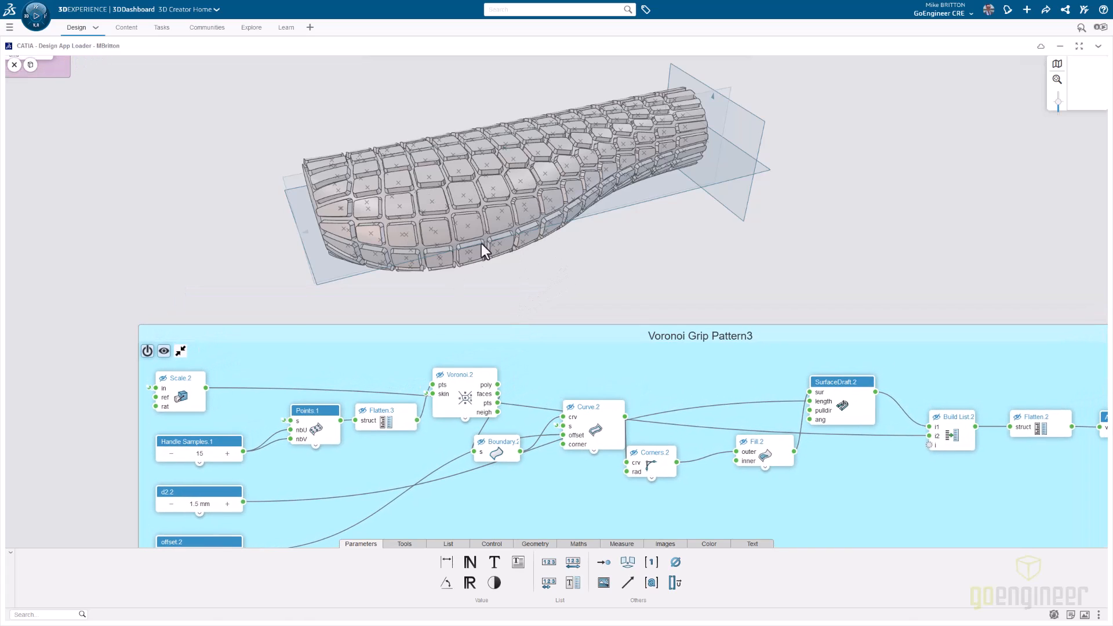
- Check the Handle Samples.1 value feeding Points.1 and hide the sample points on the grip
double_click(207, 455)
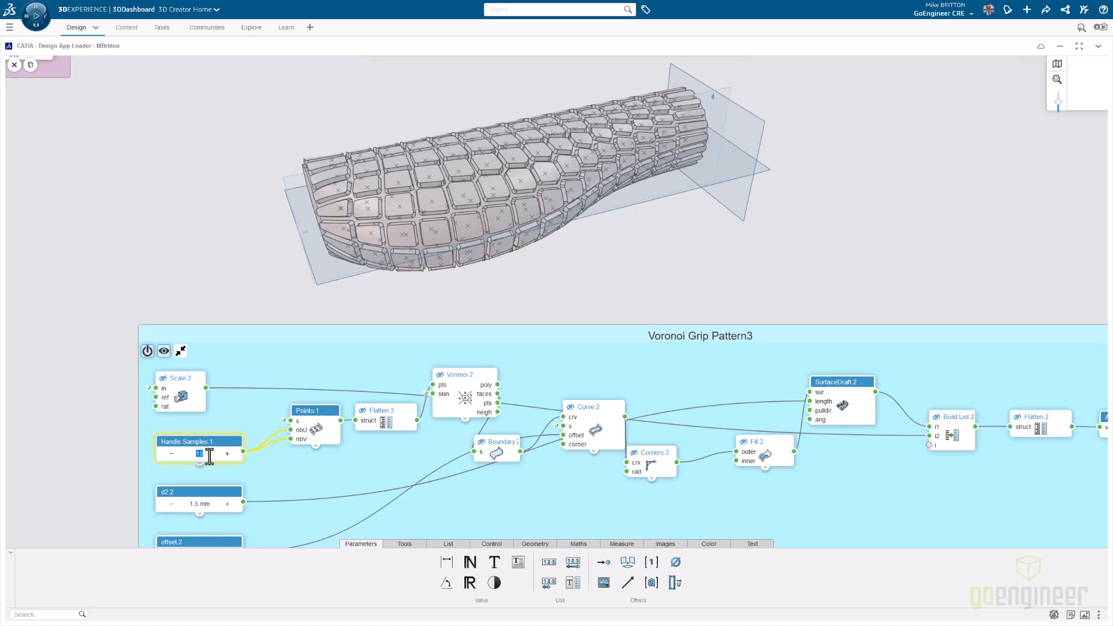
left_click(309, 410)
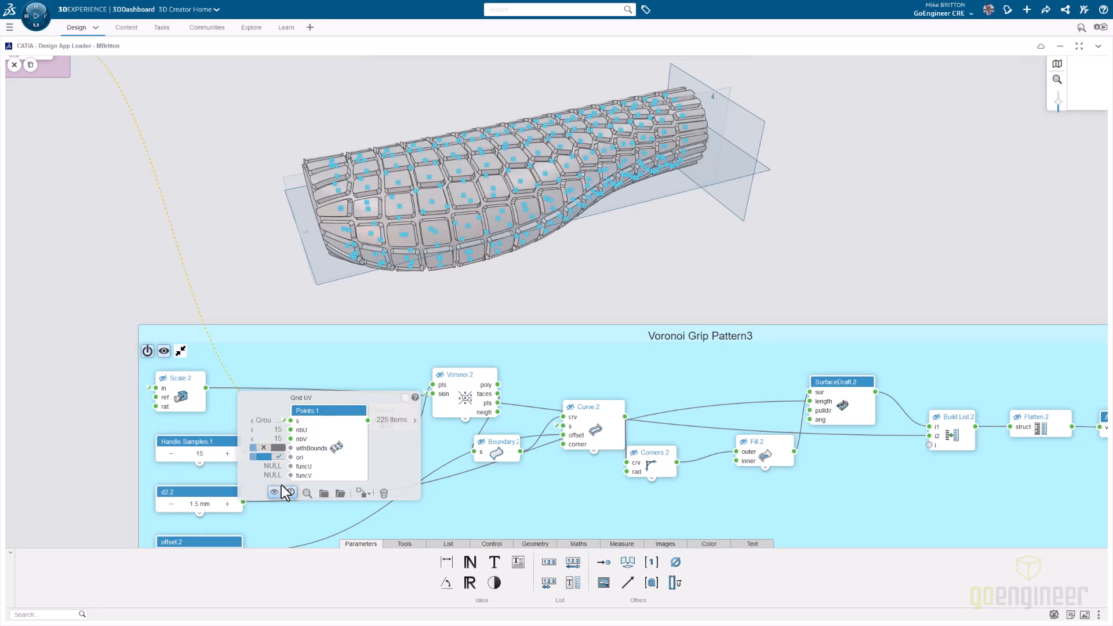
left_click(275, 490)
left_click(483, 515)
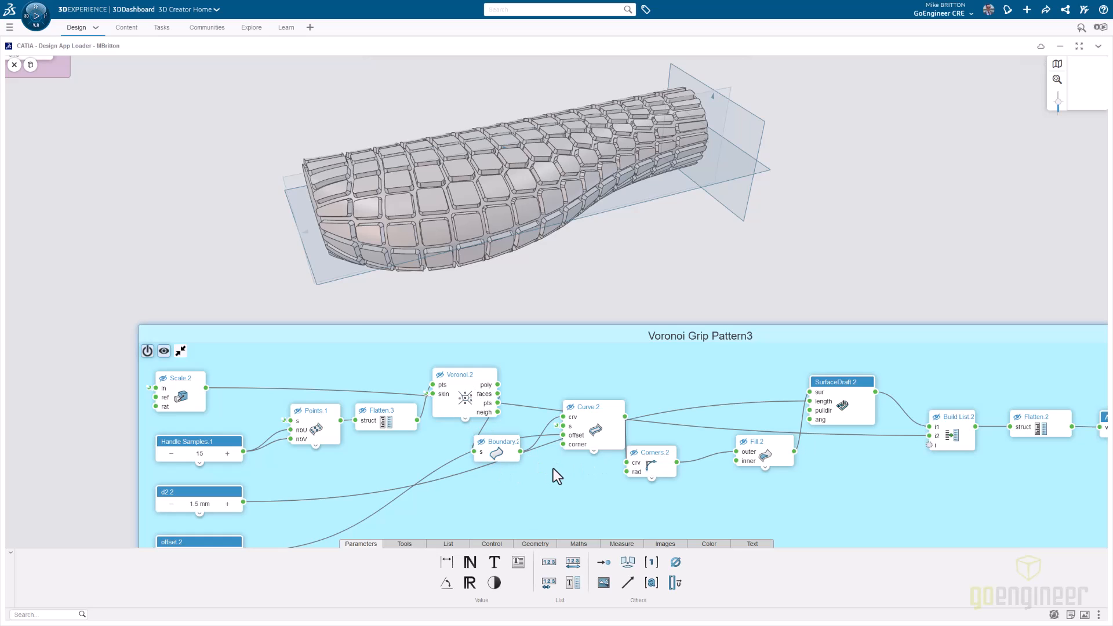
- Frame the Voronoi Grip Pattern3 group, switch to the 3D view and examine the drafted sides and rounded corners of the grip blocks up close
left_click_drag(697, 509, 538, 482)
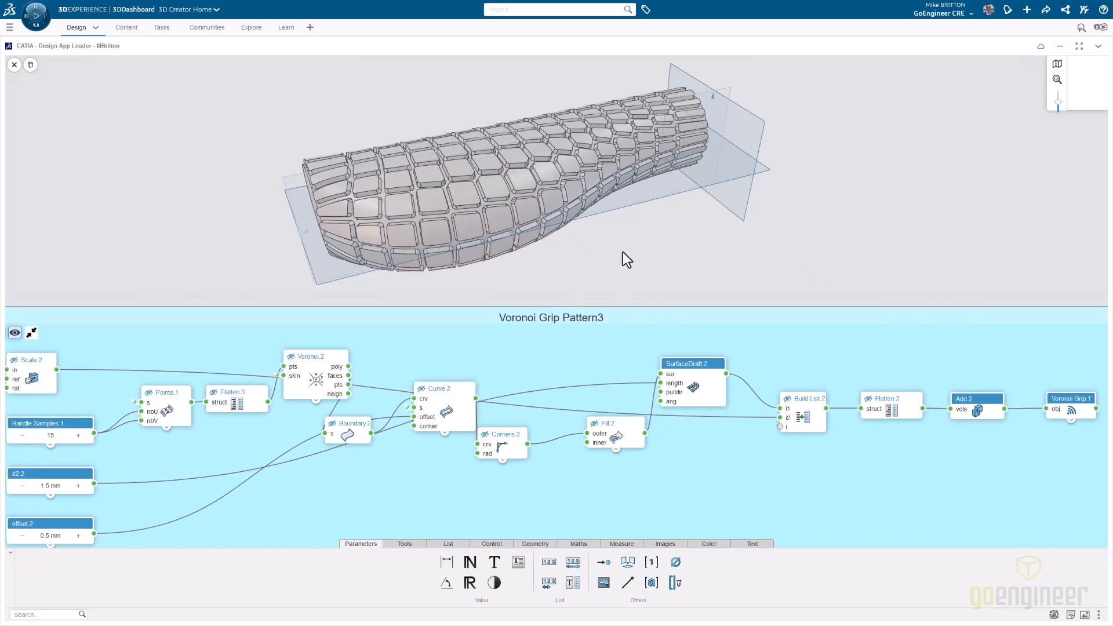
scroll(411, 157, "down", 1)
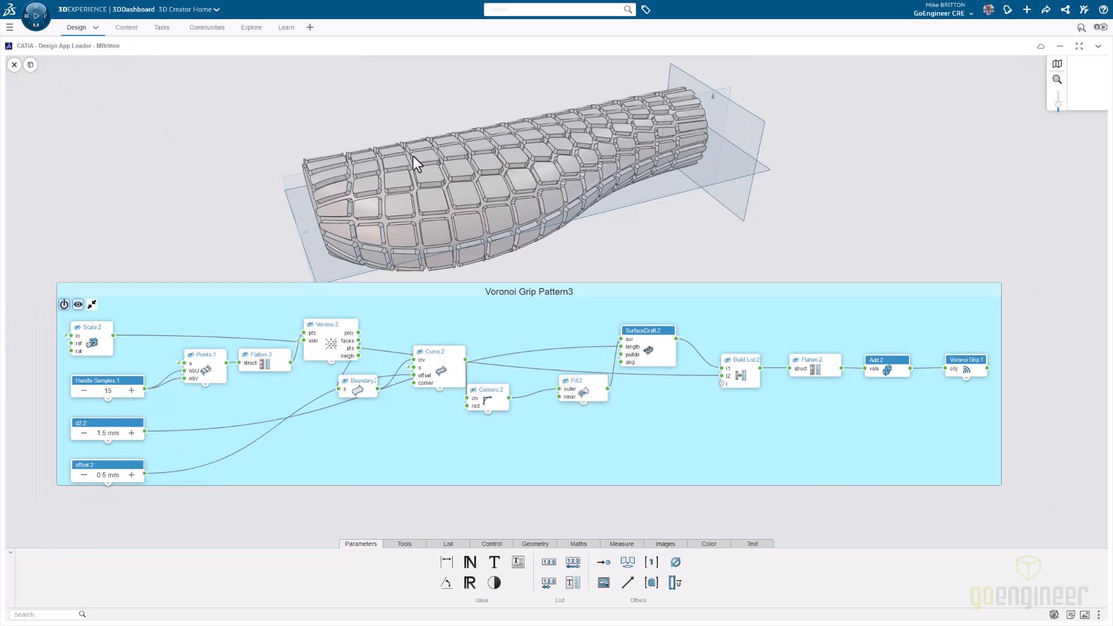
left_click(31, 65)
scroll(434, 185, "up", 3)
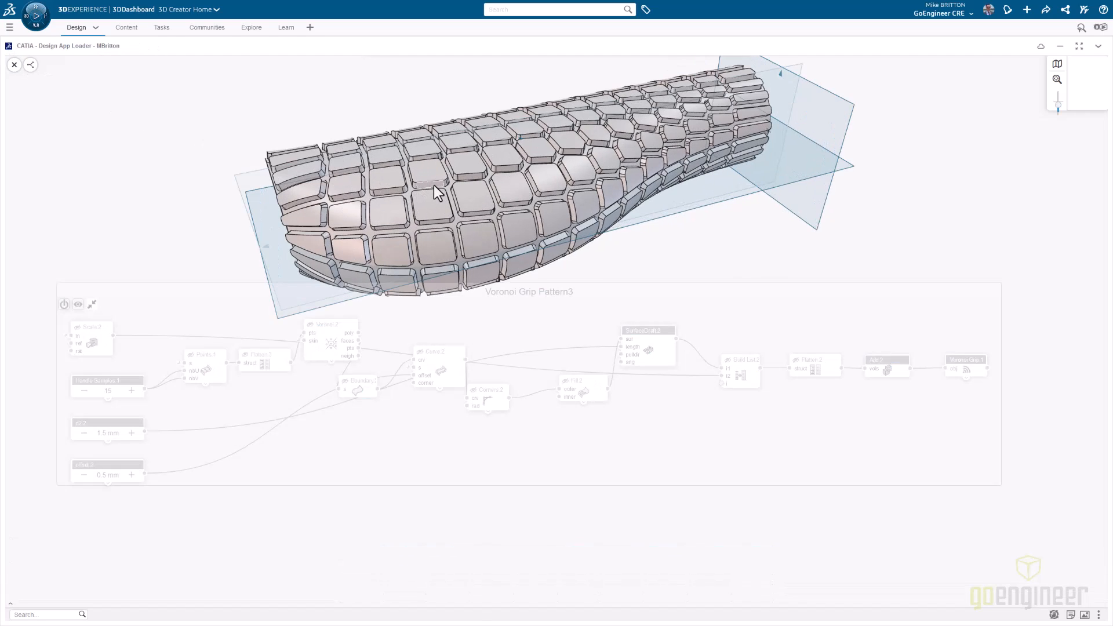
scroll(490, 184, "up", 5)
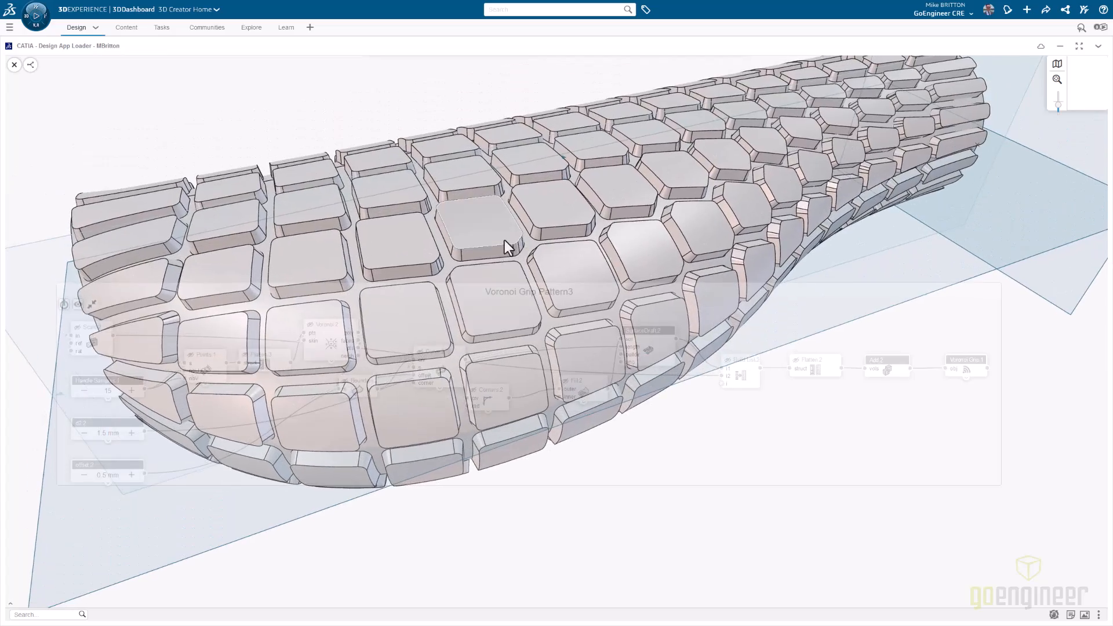
middle_click_drag(504, 239, 492, 177)
scroll(447, 117, "down", 2)
scroll(447, 116, "up", 5)
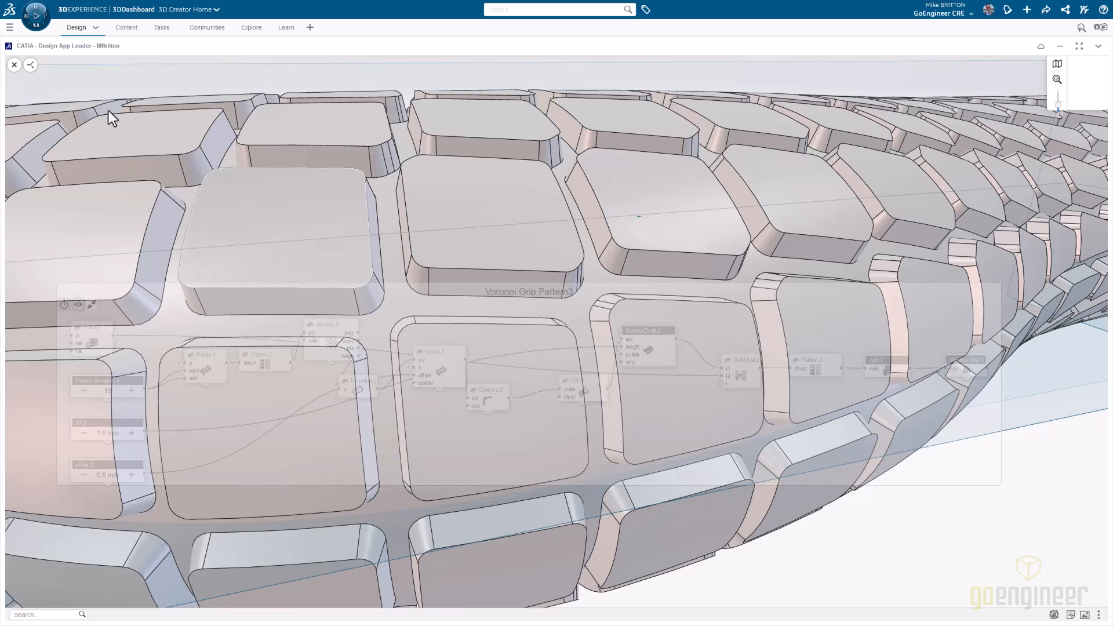
- Return to the node graph and inspect the SurfaceDraft.2 node's inputs, including the list of surfaces feeding its sur input
left_click(30, 64)
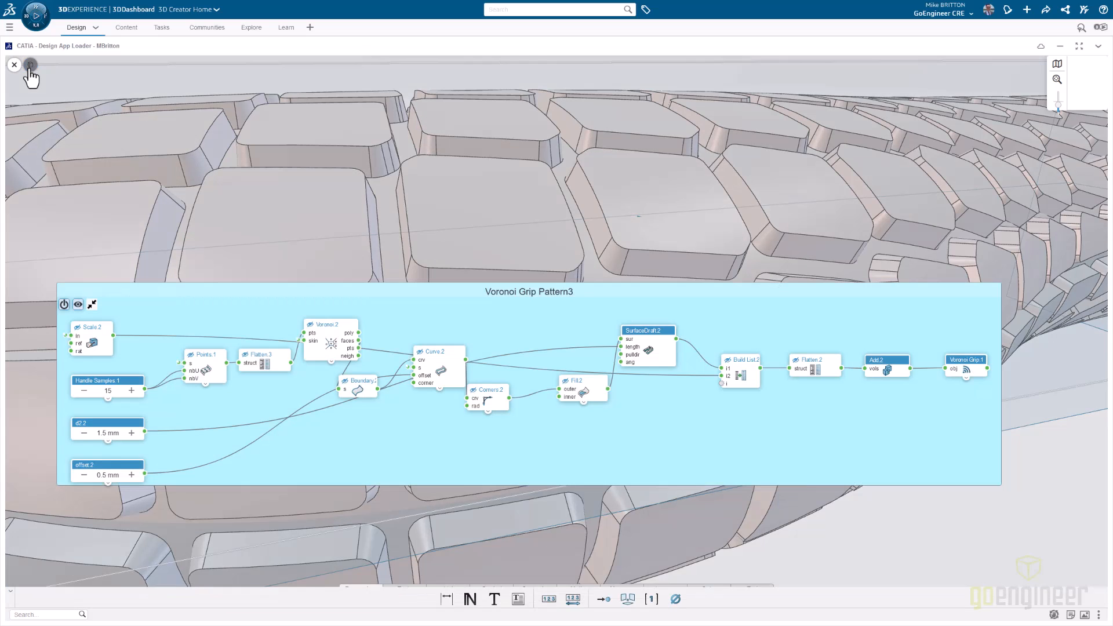
left_click(655, 348)
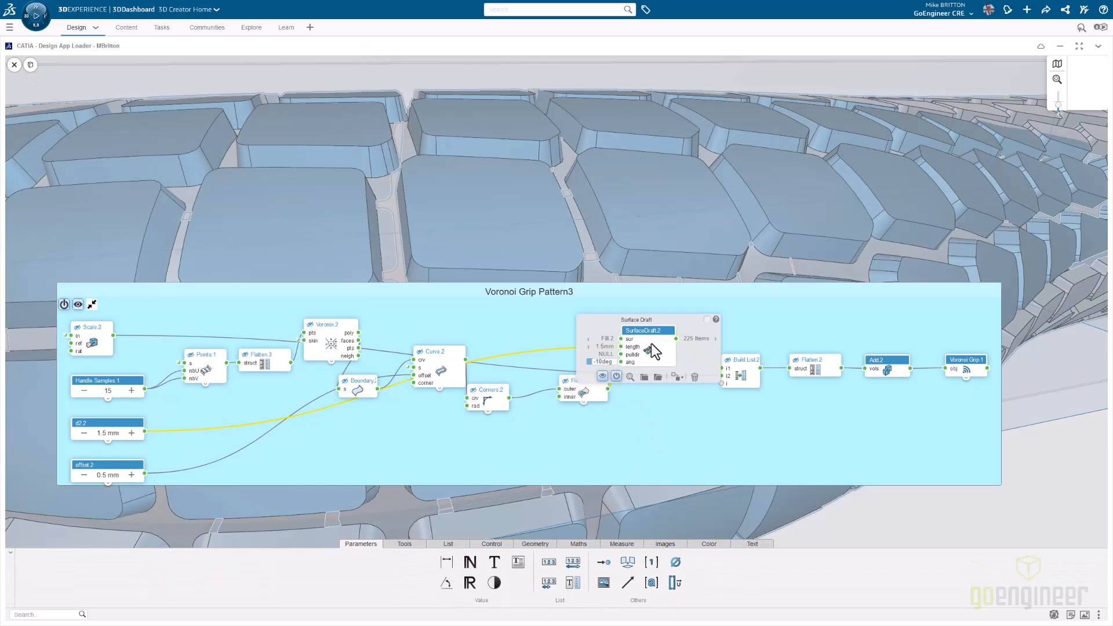
left_click(684, 415)
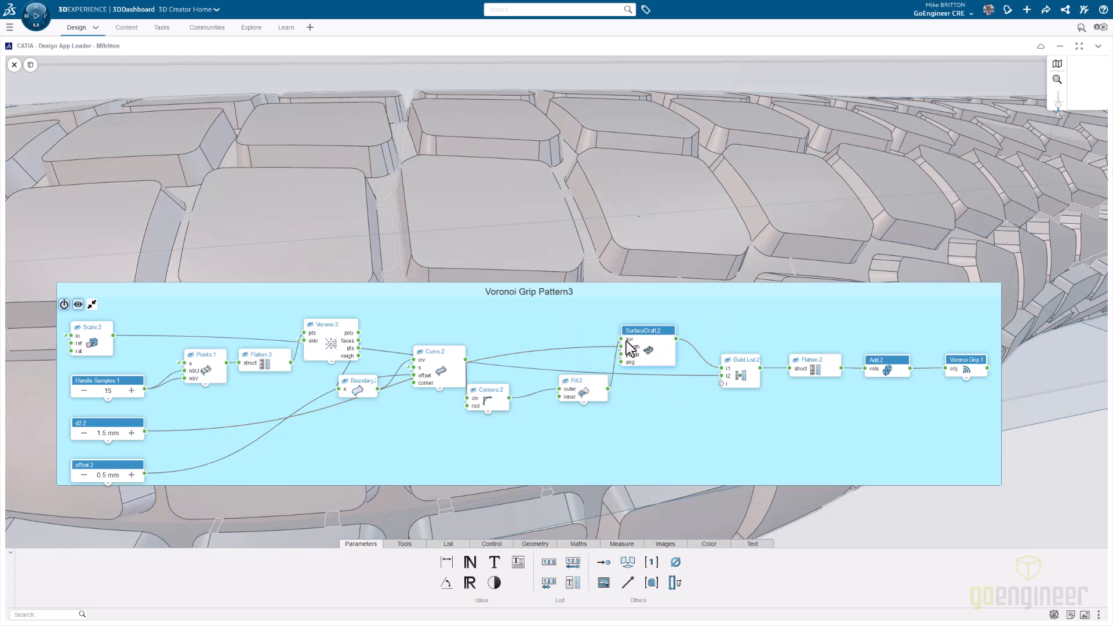
mouse_move(609, 391)
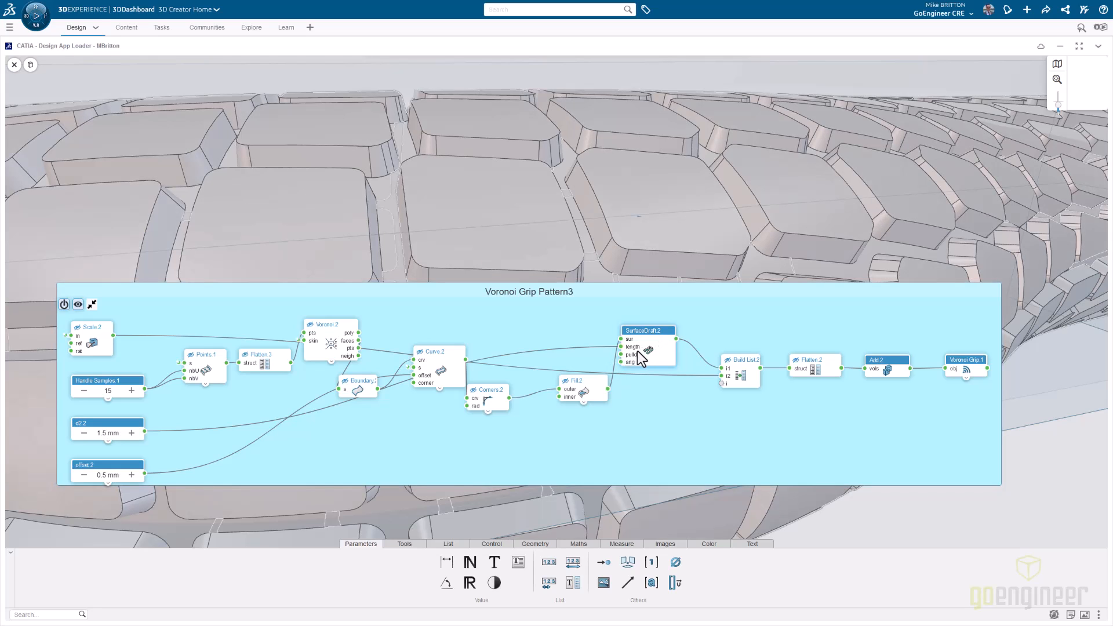
left_click(645, 350)
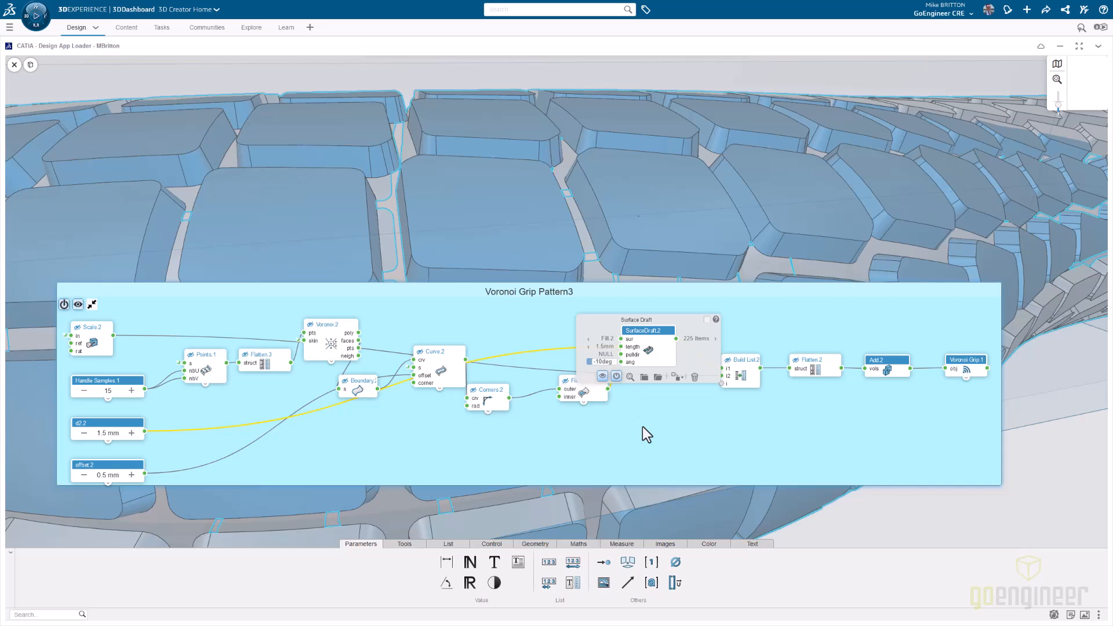
left_click(656, 465)
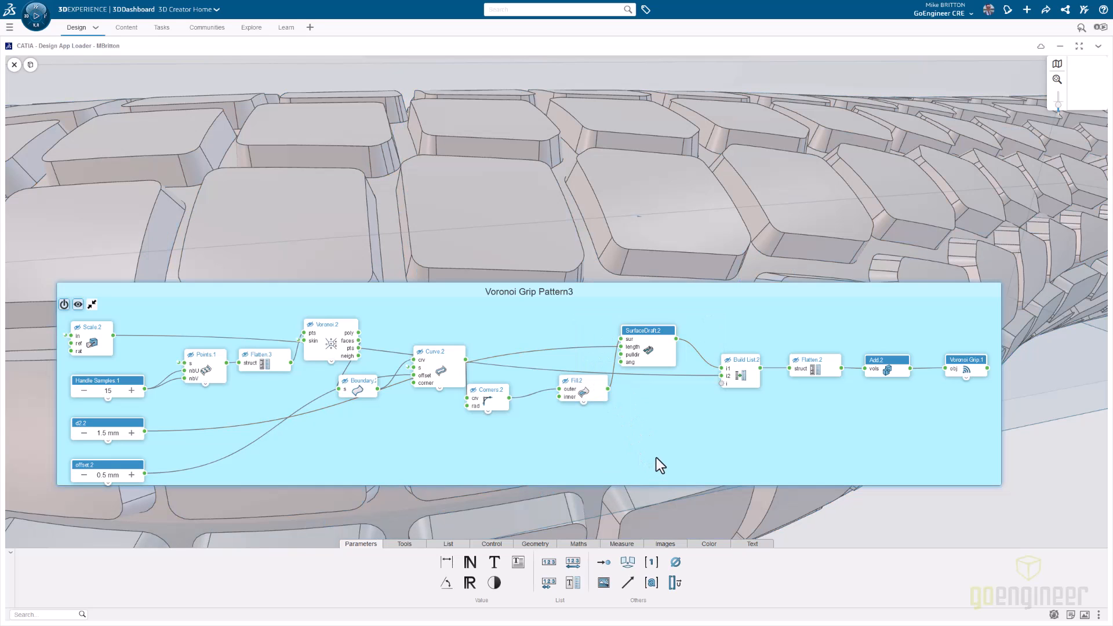
mouse_move(620, 340)
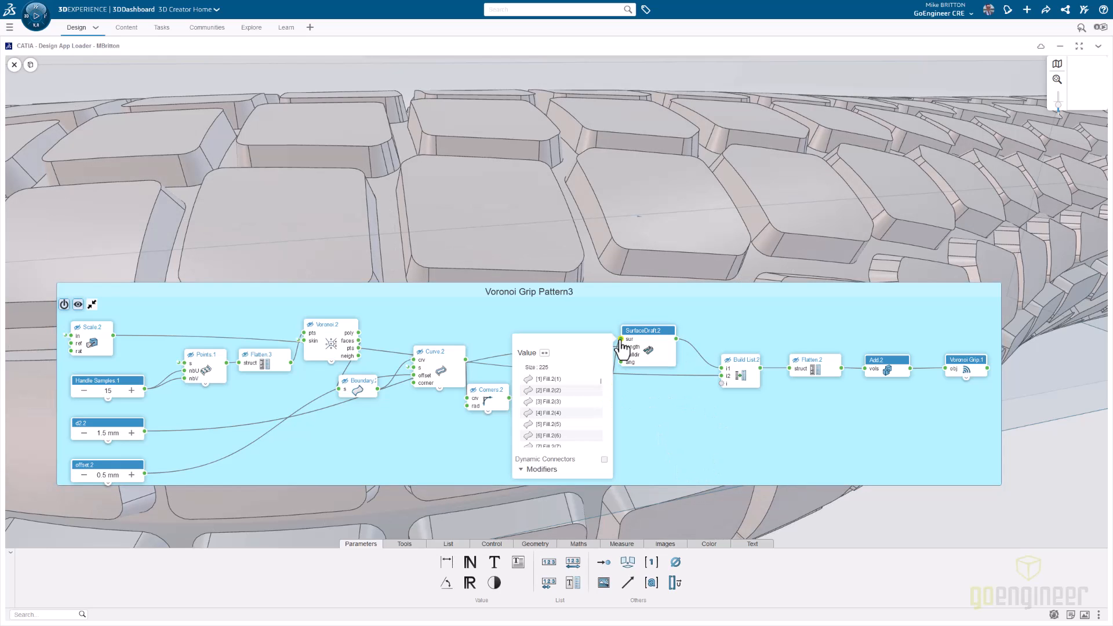
- Examine the Voronoi Grip Pattern group, from its Surface Sampling and Voronoi.1 nodes to the published Voronoi Grip output
scroll(555, 383, "down", 10)
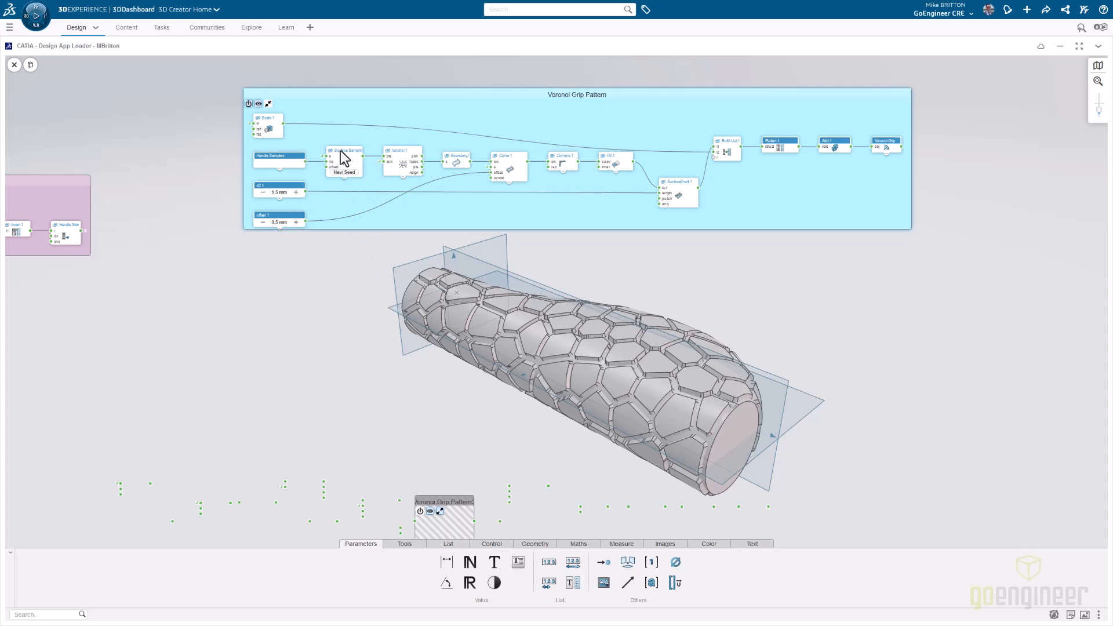
scroll(339, 150, "up", 10)
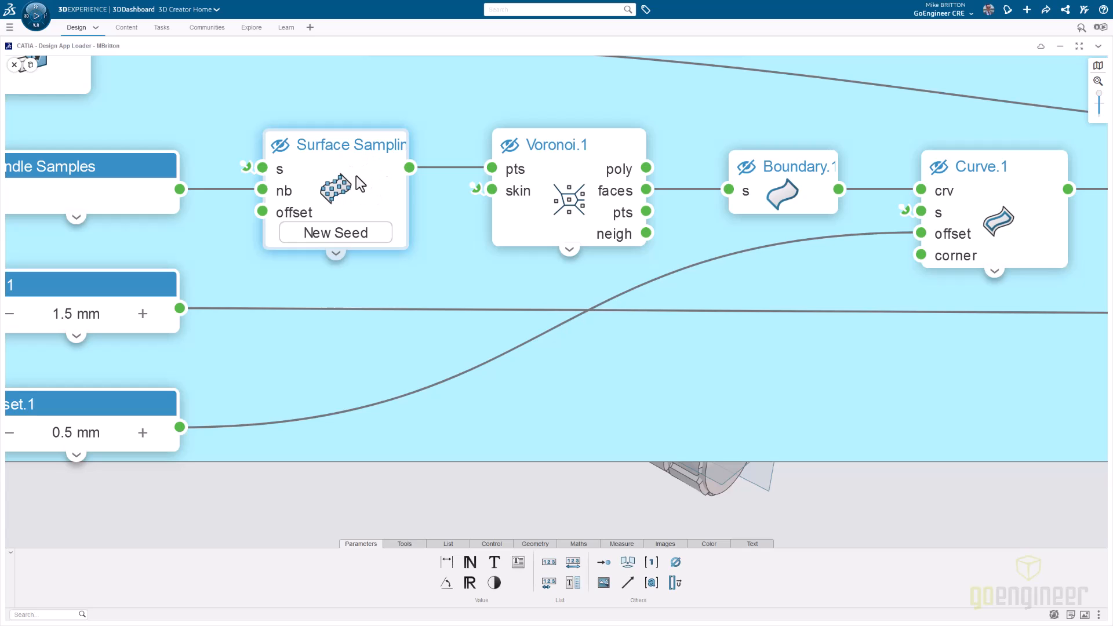
scroll(356, 175, "down", 3)
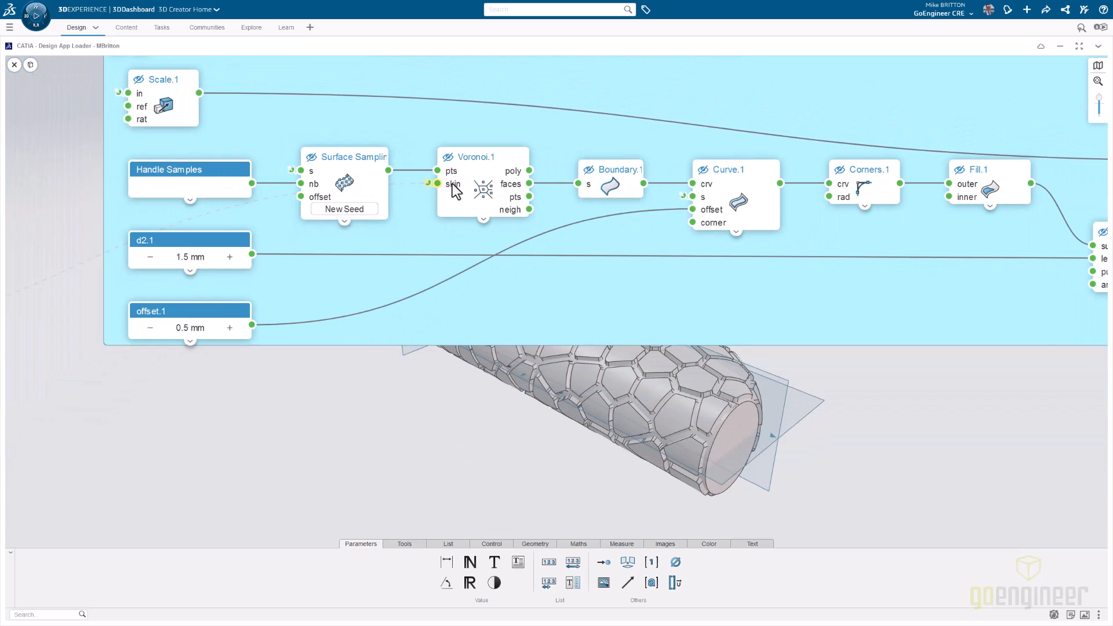
scroll(708, 194, "down", 4)
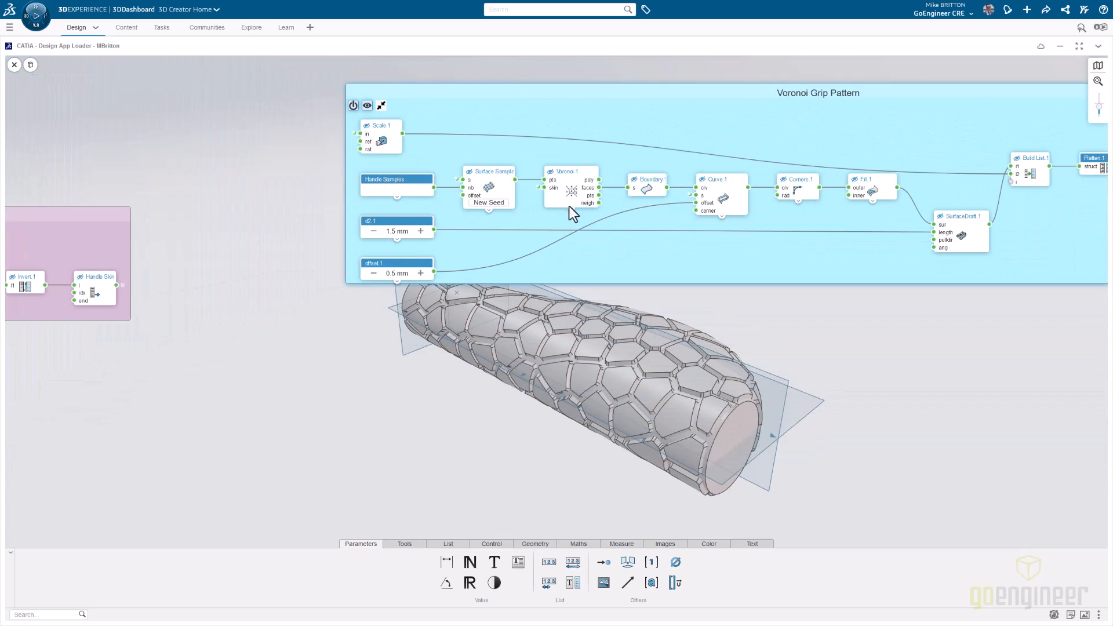
middle_click_drag(705, 229, 478, 195)
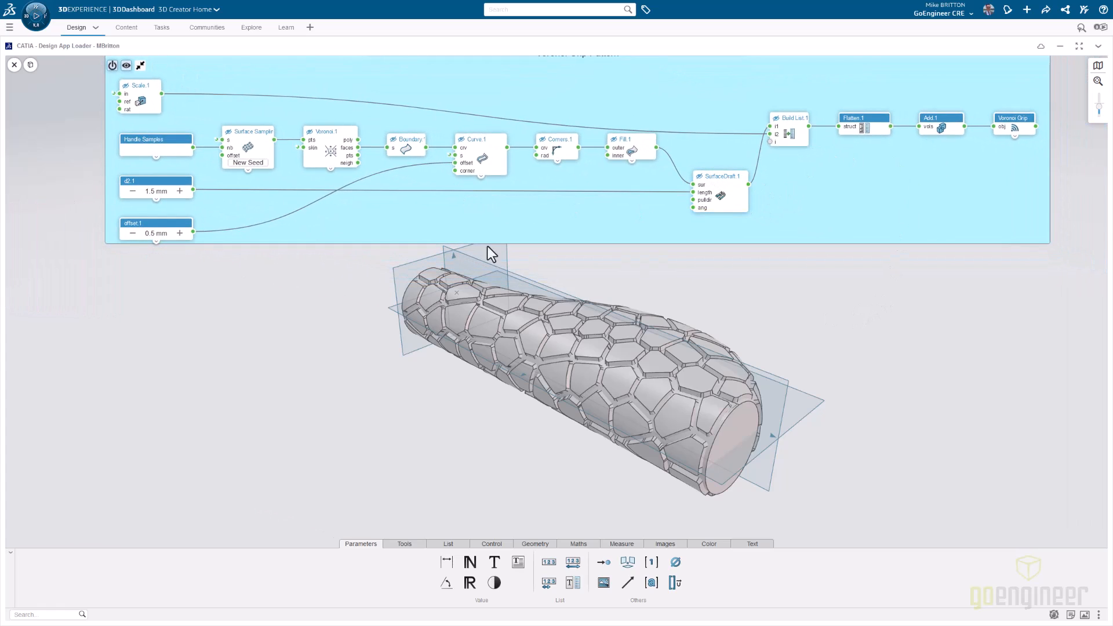
- Switch to the 3D view, examine the irregular Voronoi grip pattern from several angles and close the Graph Editor
left_click(33, 66)
middle_click_drag(405, 380, 419, 419)
middle_click_drag(500, 449, 586, 452)
middle_click_drag(520, 303, 116, 306)
middle_click_drag(372, 404, 499, 492)
middle_click_drag(577, 525, 529, 551)
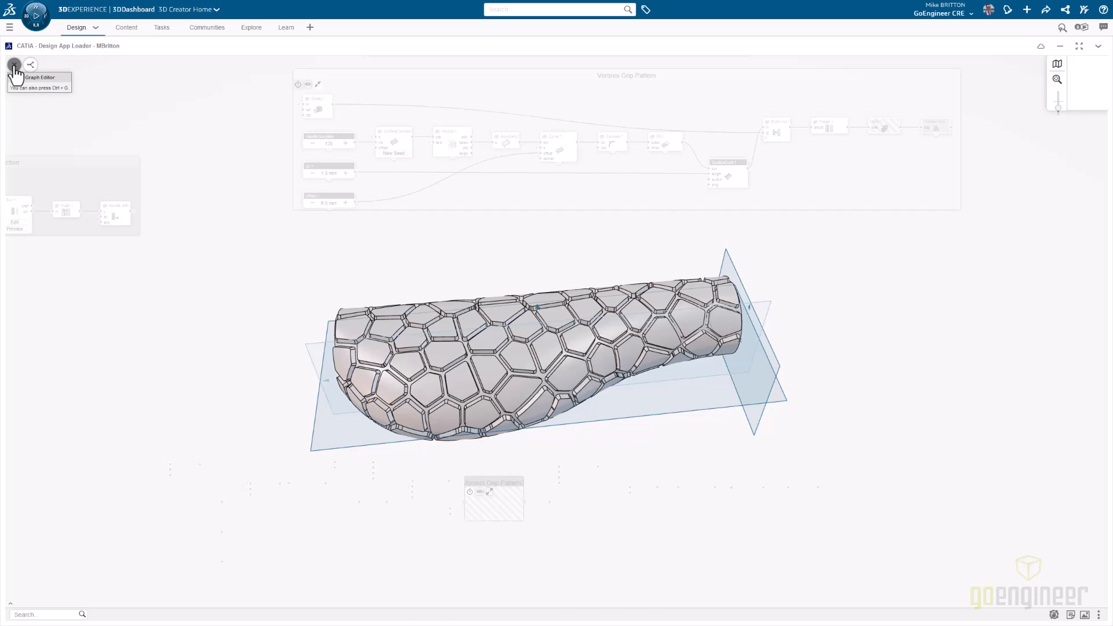
left_click(14, 65)
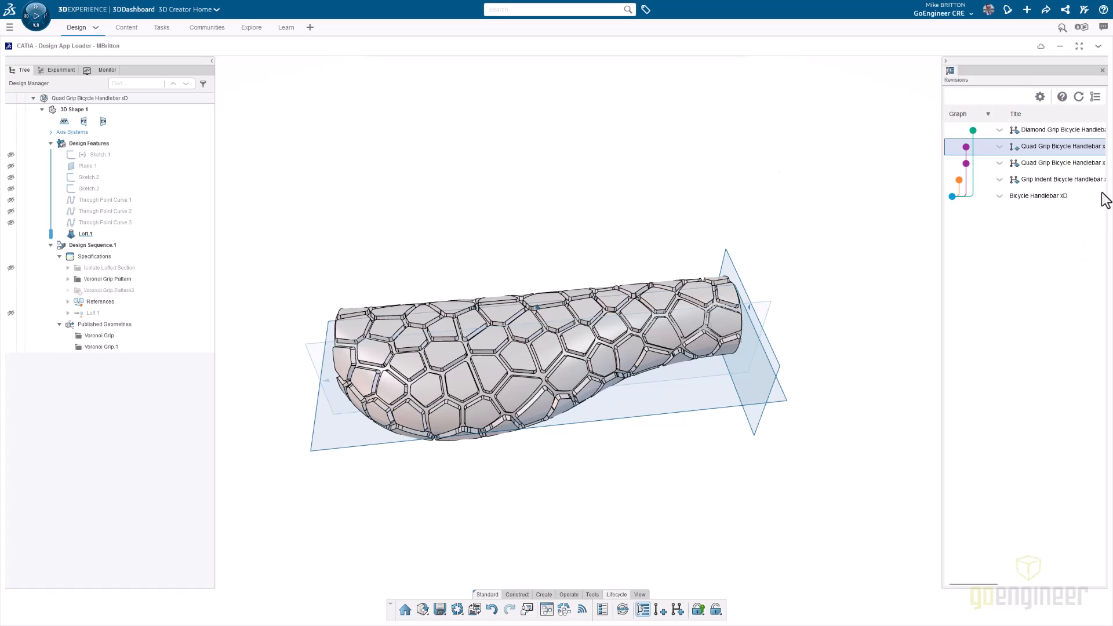
- Load the Grip Indent Bicycle Handlebar revision from the revision graph and examine its recessed grip patterns from both sides
double_click(1064, 163)
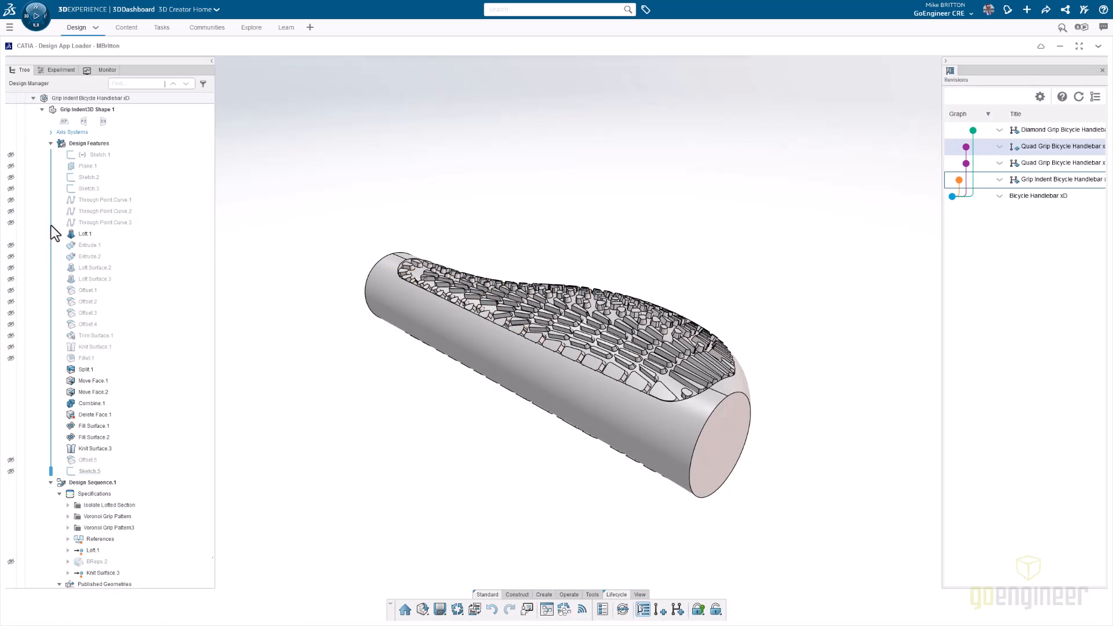
middle_click_drag(369, 451, 206, 429)
middle_click_drag(745, 432, 593, 500)
middle_click_drag(621, 423, 725, 452)
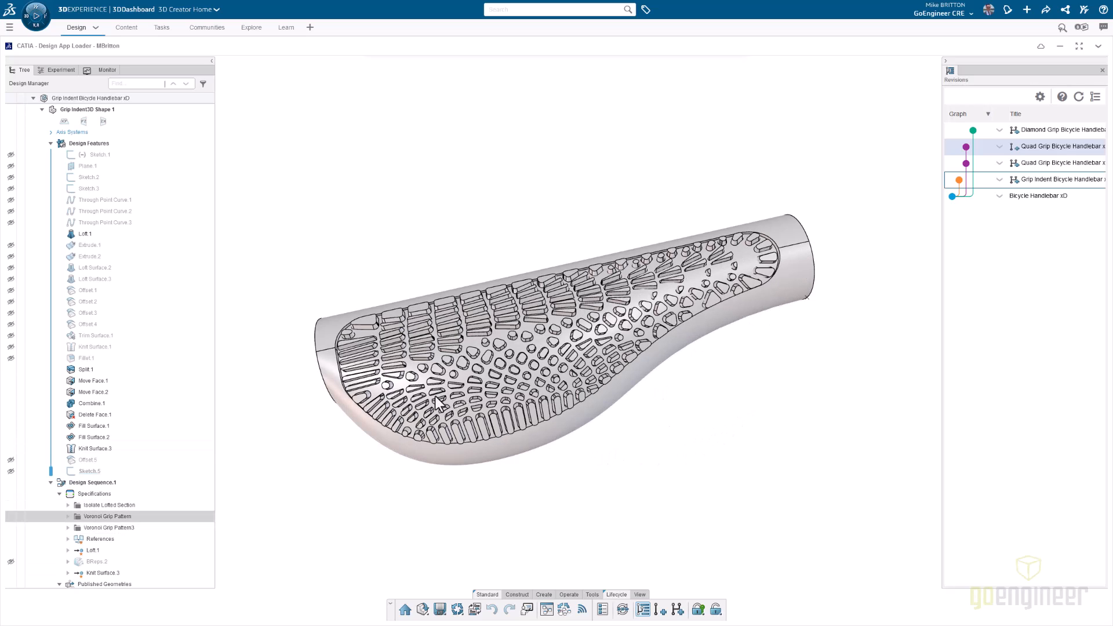
middle_click_drag(753, 395, 734, 372)
middle_click_drag(682, 461, 521, 373)
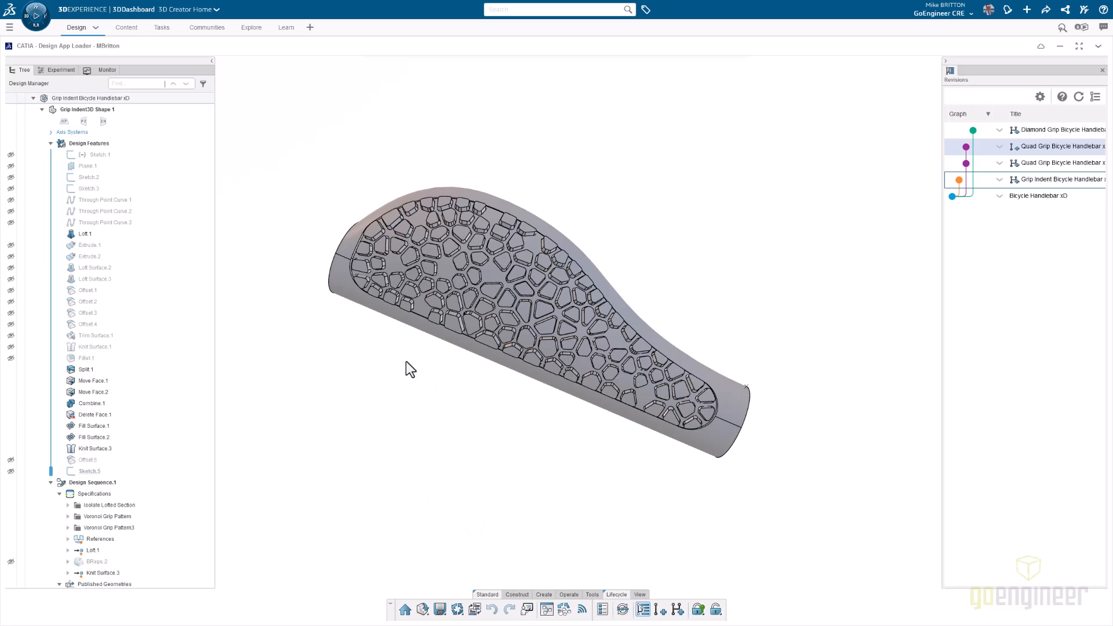
- Open the Grip Indent revision's node graph, examine the Isolate Lofted Section group around its Sort.1 node and close the graph
middle_click_drag(469, 129, 584, 516)
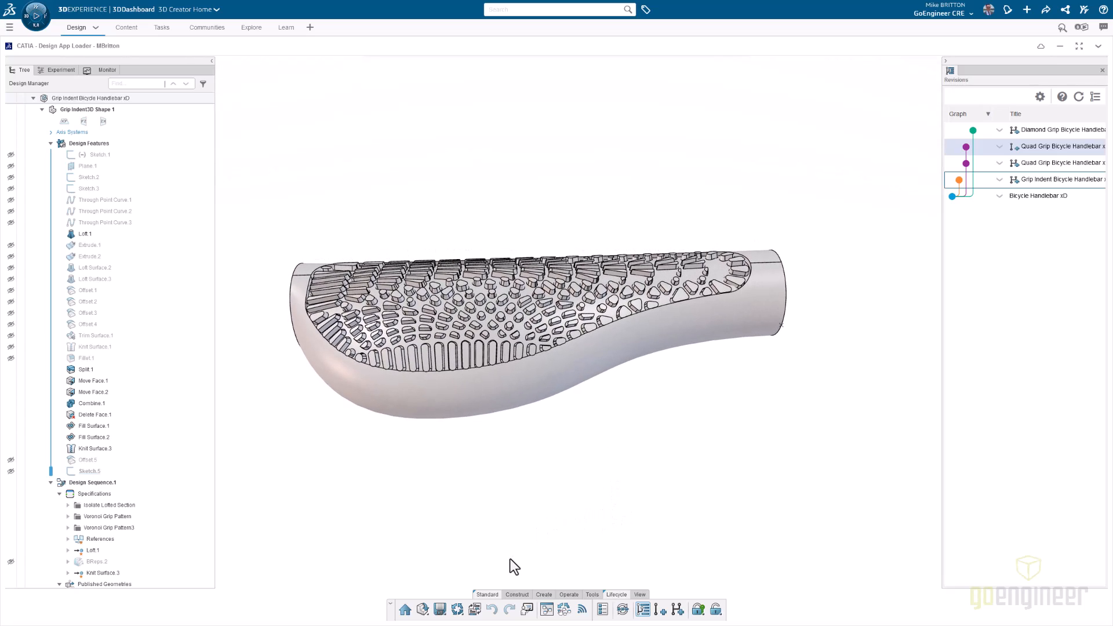
left_click(546, 610)
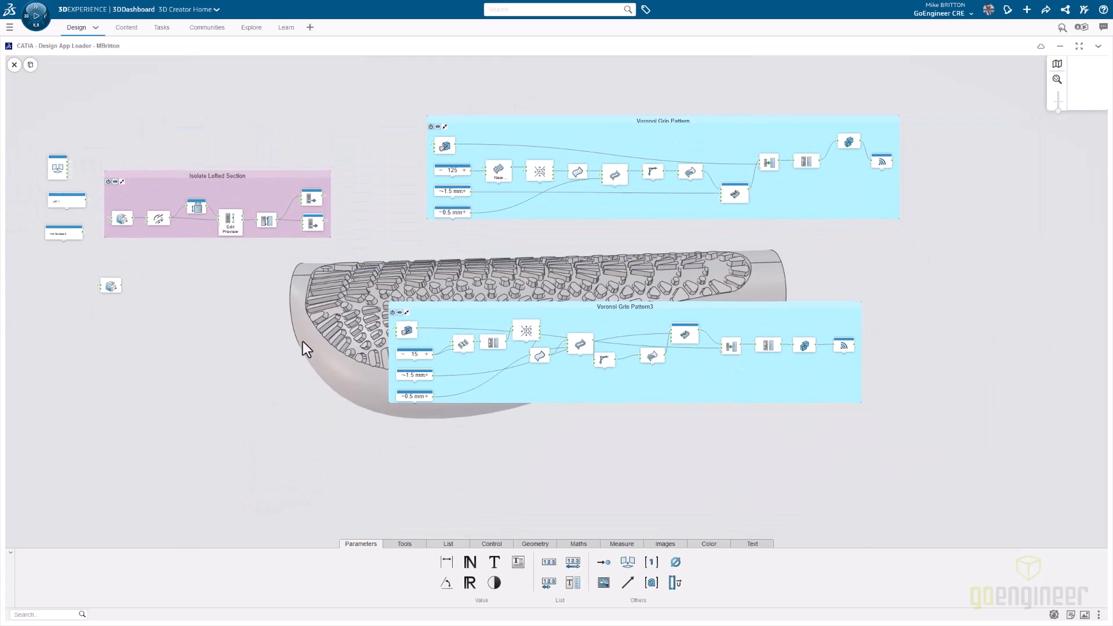
scroll(269, 248, "up", 3)
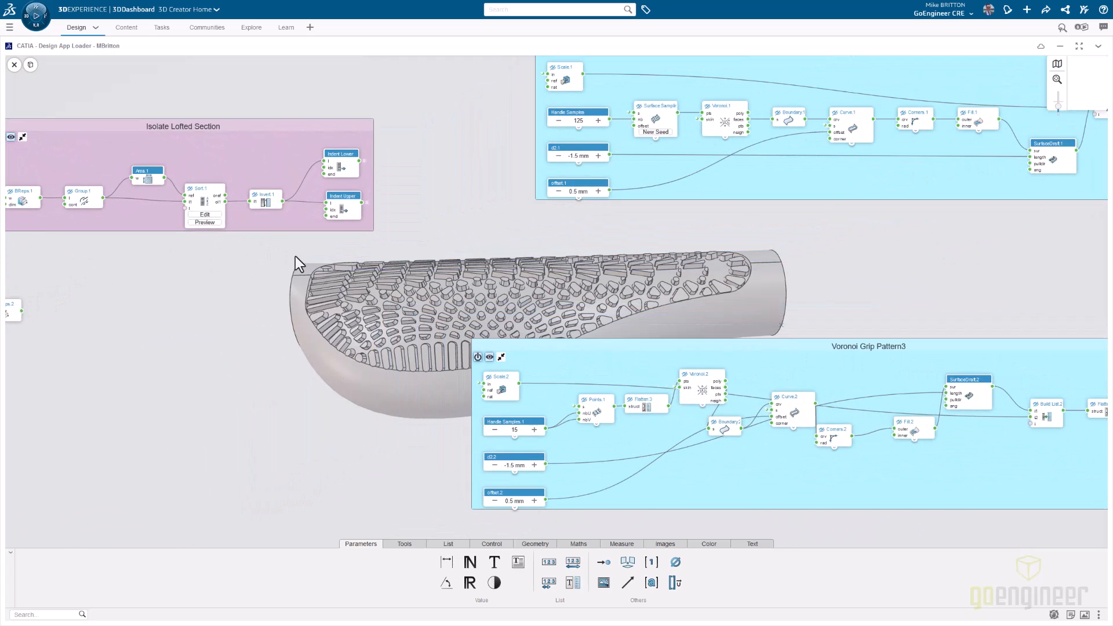
middle_click_drag(260, 306, 401, 321)
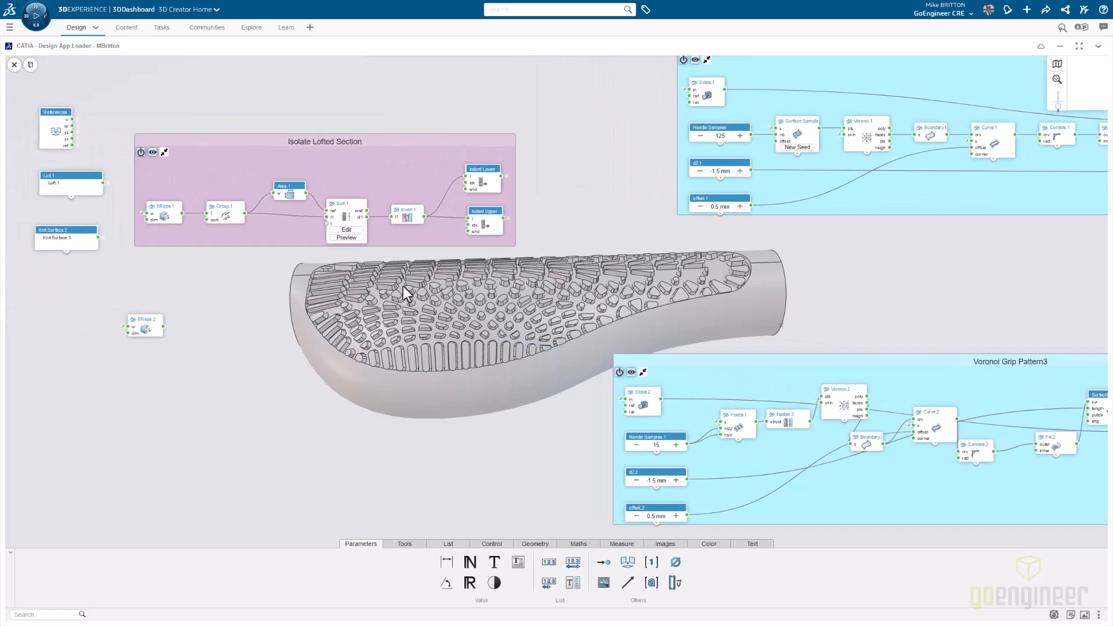
mouse_move(344, 212)
left_mouse_down()
mouse_move(342, 195)
mouse_move(354, 196)
left_mouse_up()
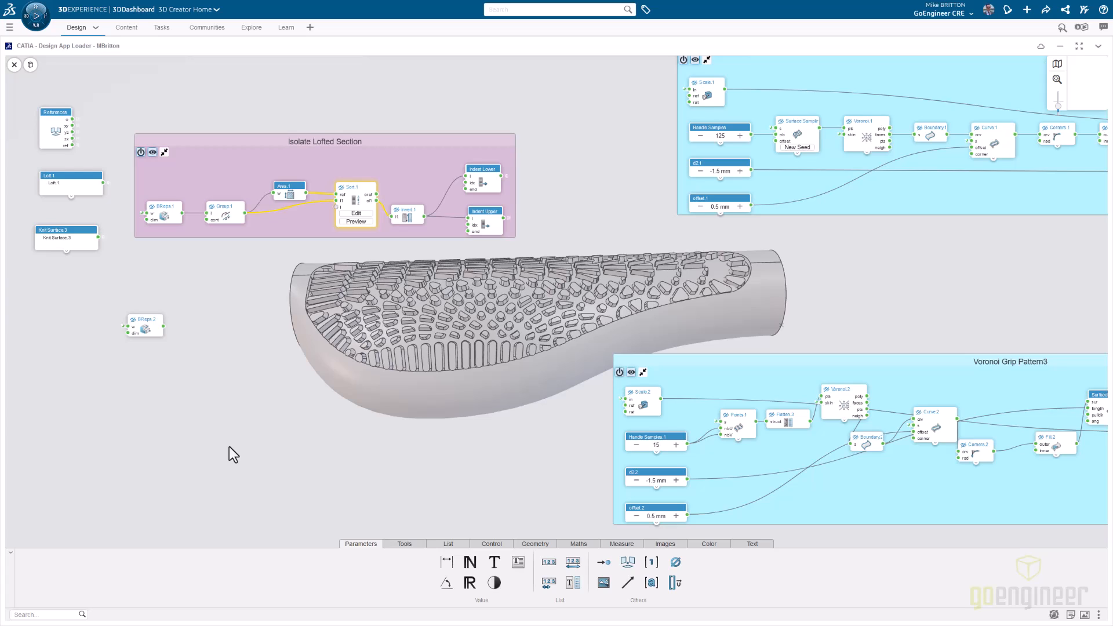
left_click(14, 65)
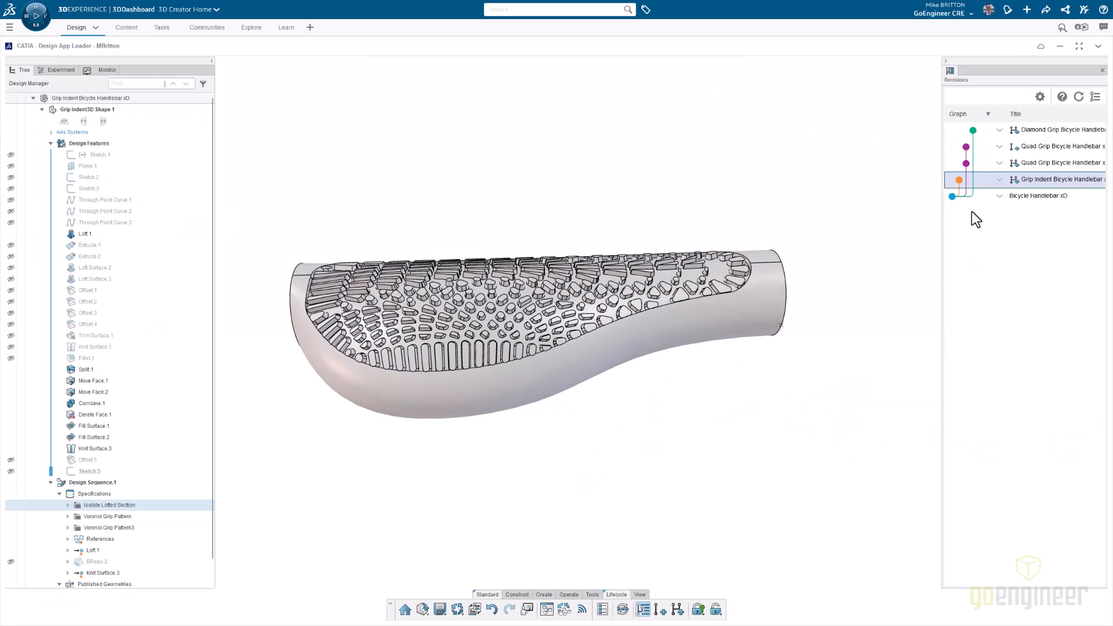
- Load the Diamond Grip Bicycle Handlebar revision from the revision graph and hide its Voronoi Grip Pattern geometry
double_click(1044, 132)
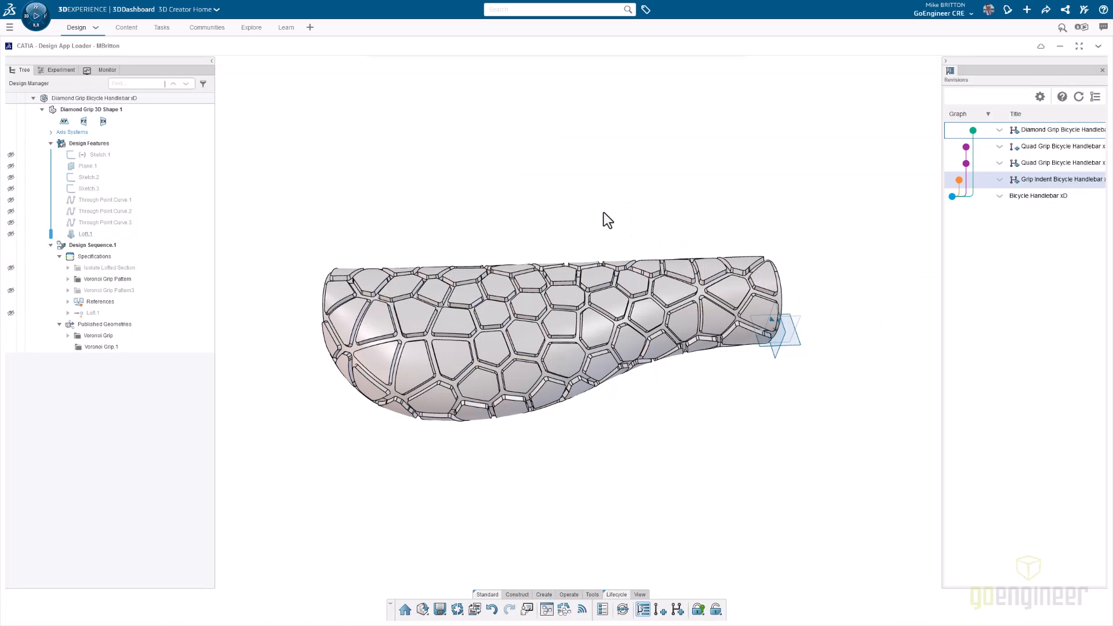
left_click(10, 279)
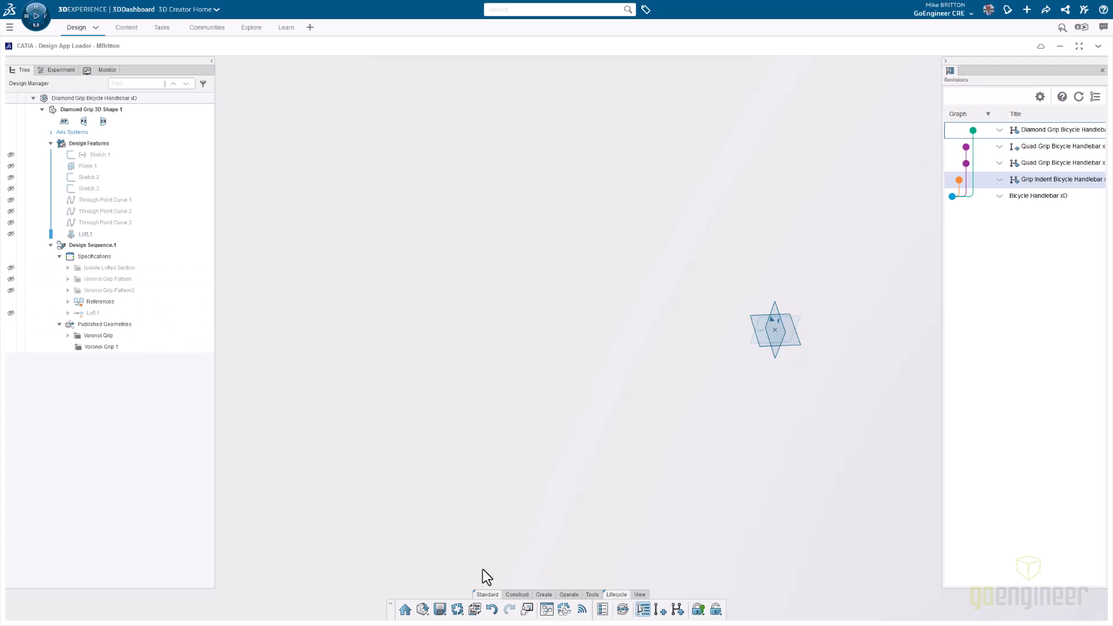
left_click(475, 609)
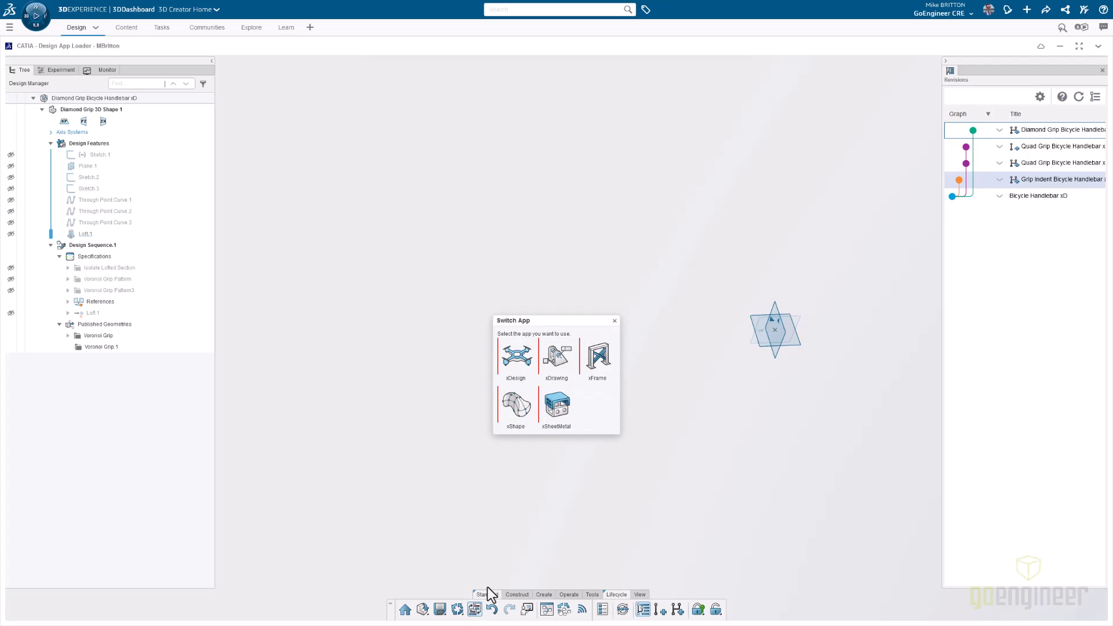
- Open the node graph, deactivate and collapse the Voronoi Grip Pattern and Voronoi Grip Pattern3 groups, and stack them together
left_click(547, 609)
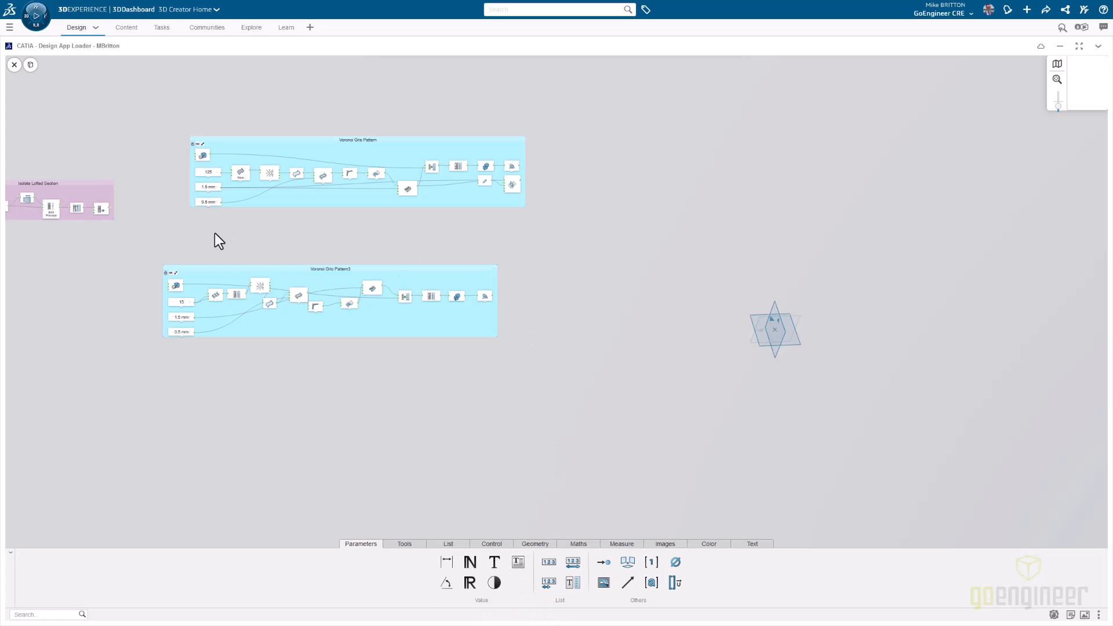
left_click(192, 144)
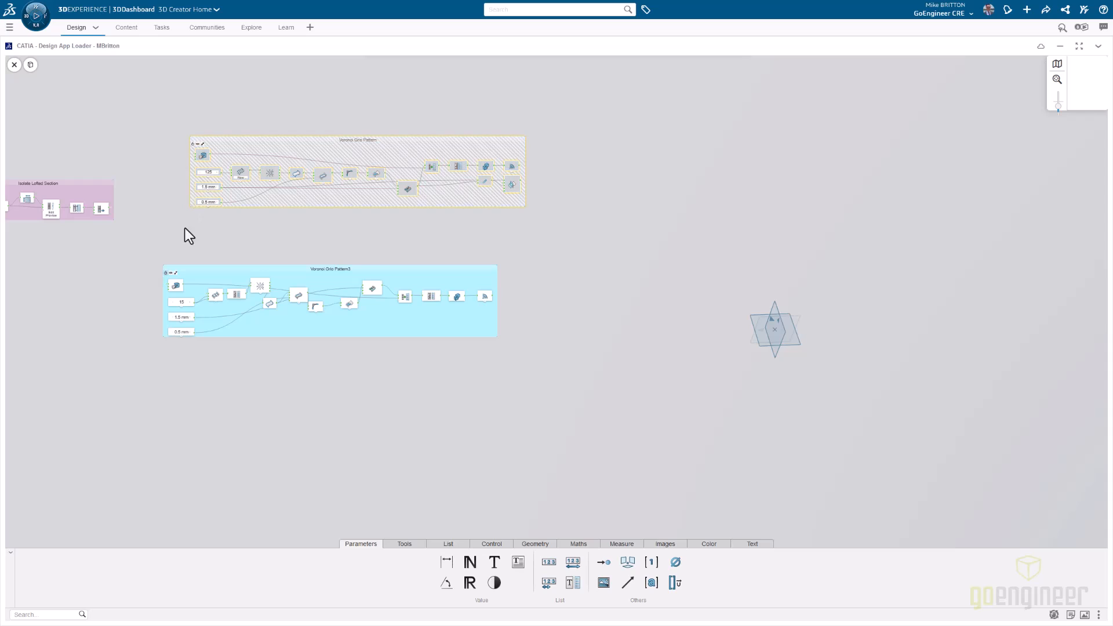
left_click(165, 273)
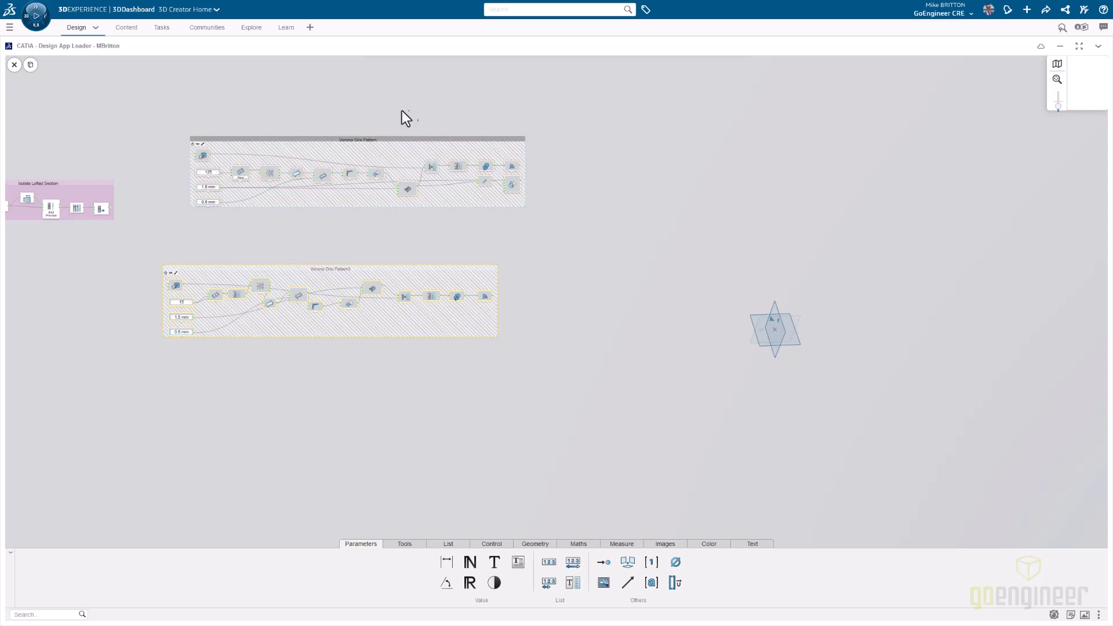
left_click(202, 144)
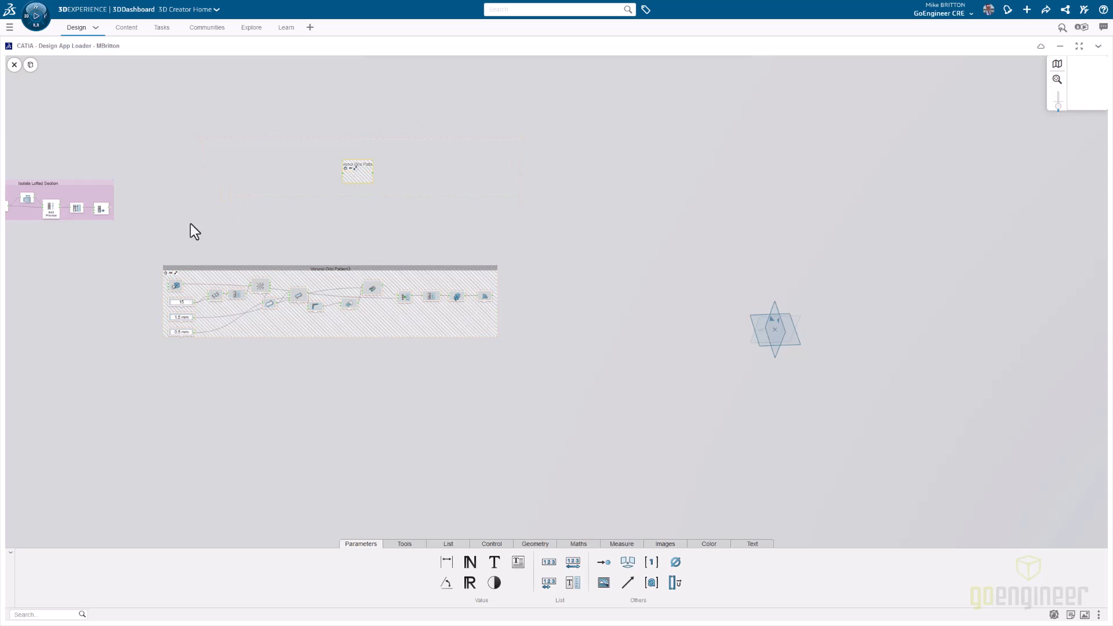
left_click(175, 273)
left_click_drag(336, 294, 367, 195)
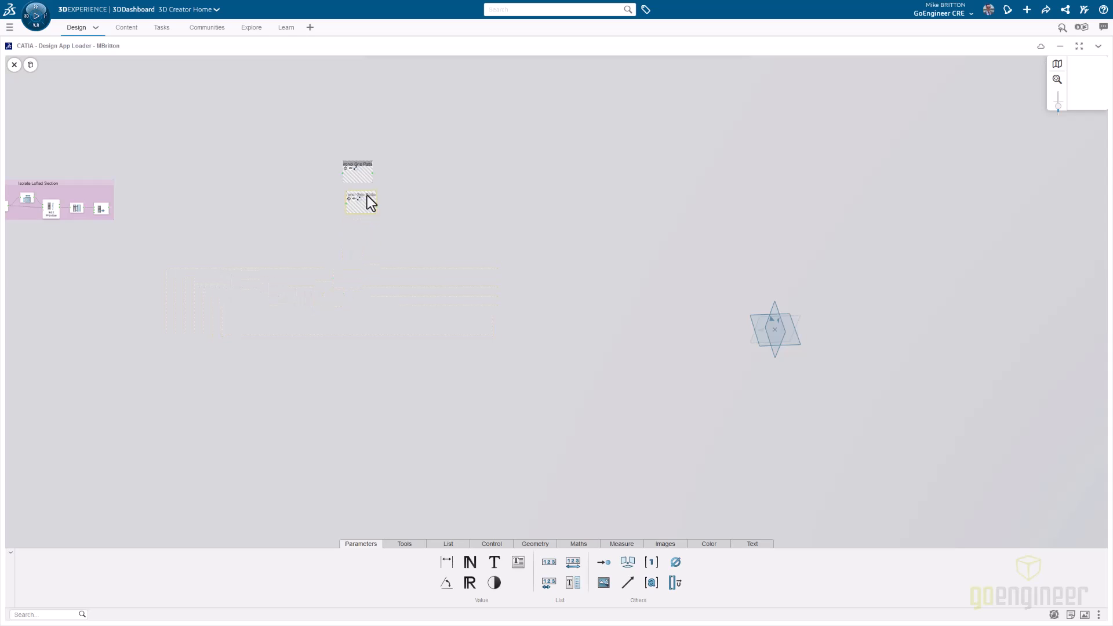
- Inspect the Handle Skin Get Item node in the Isolate Lofted Section group and its links to the collapsed pattern groups
middle_click_drag(150, 252, 315, 286)
scroll(280, 238, "up", 5)
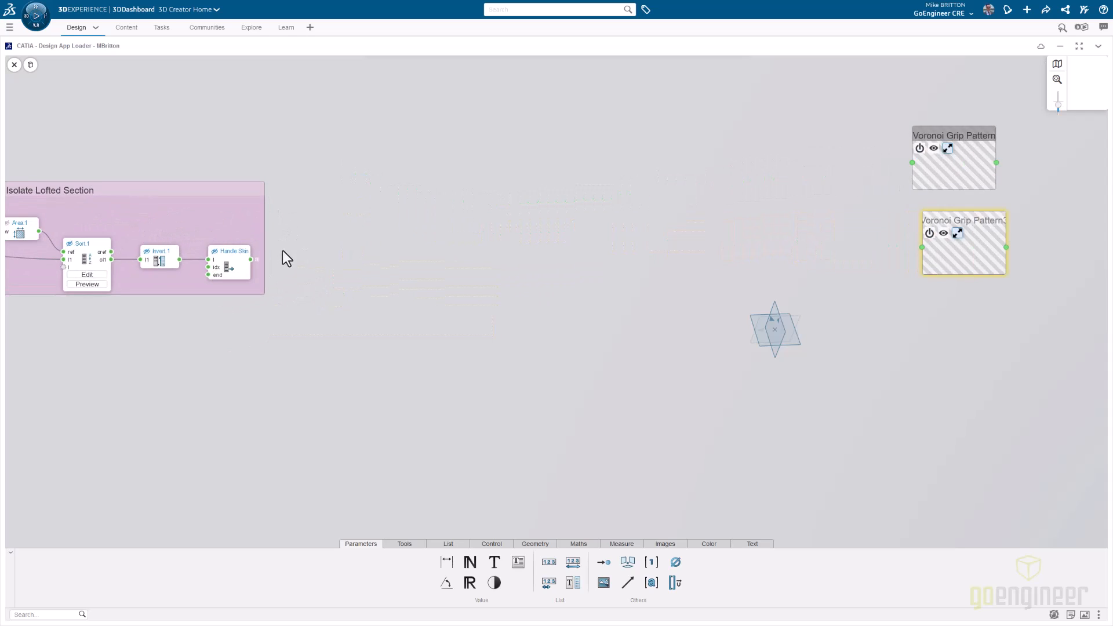
left_click(272, 236)
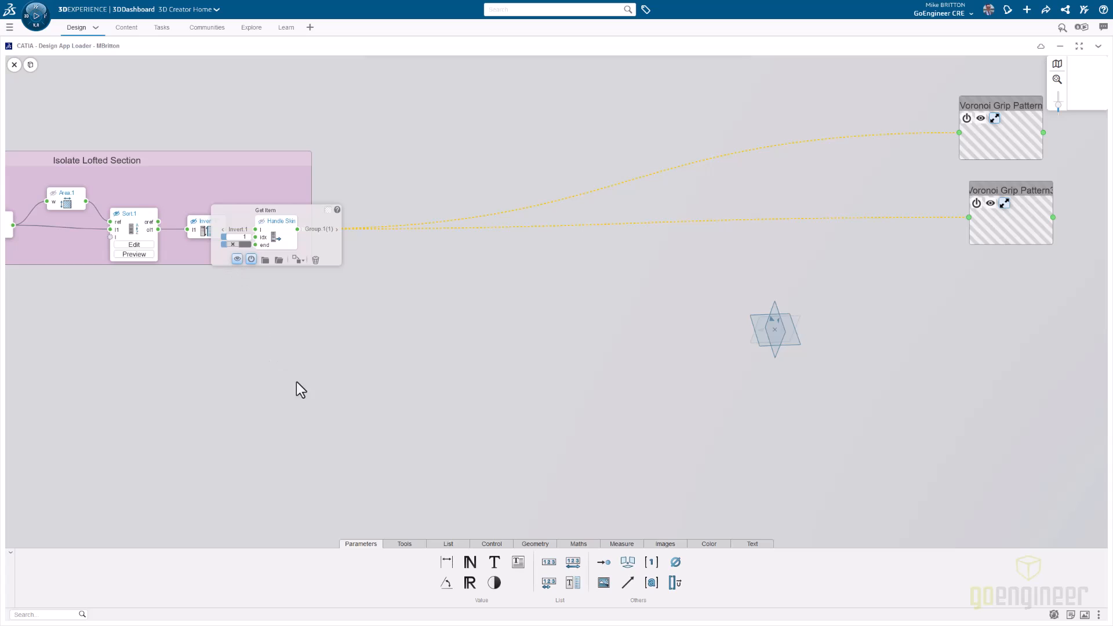
left_click(318, 377)
left_click(267, 235)
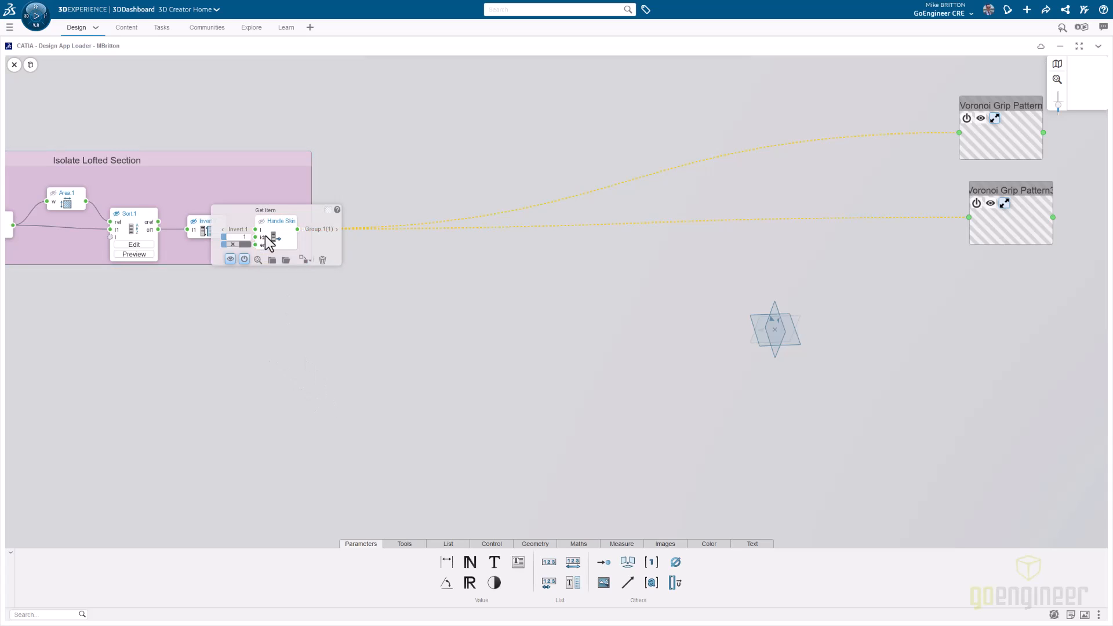
- Display the Handle Skin surface to check the isolated lofted skin, then hide the Isolate Lofted Section group's geometry again
scroll(199, 206, "down", 2)
middle_click_drag(167, 183, 256, 178)
left_click(89, 188)
left_click(213, 130)
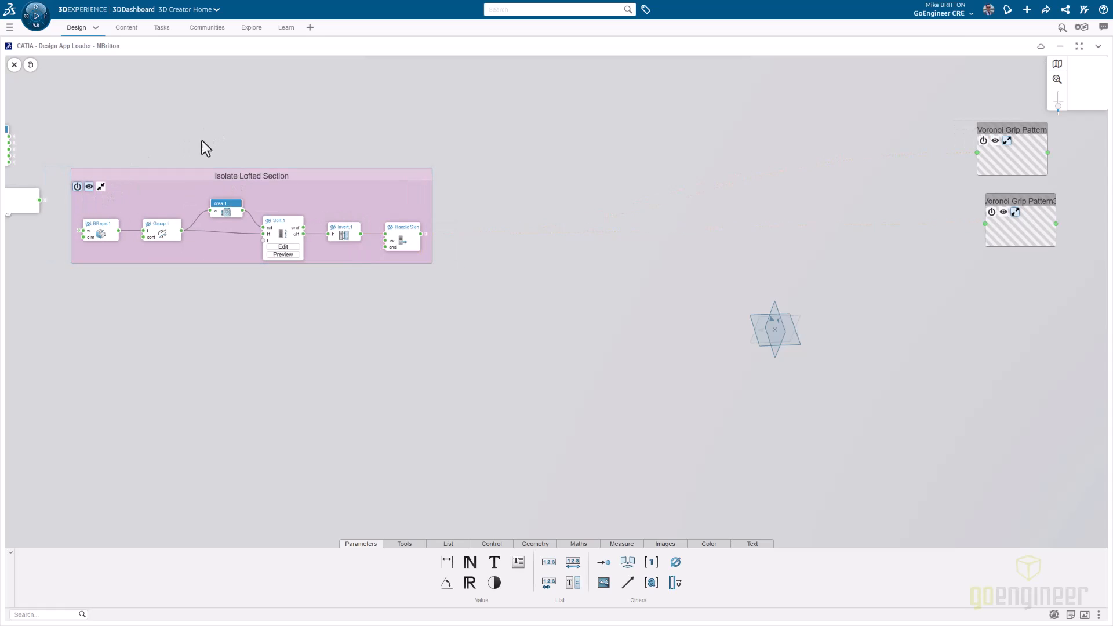
left_click(405, 238)
left_click(369, 259)
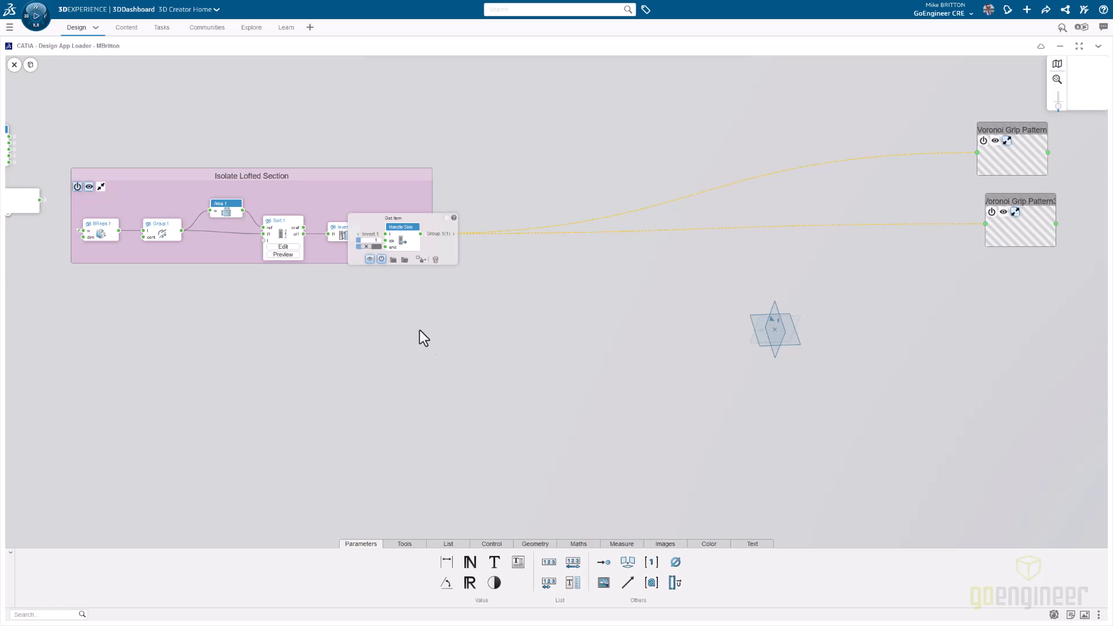
middle_click_drag(750, 378, 739, 342)
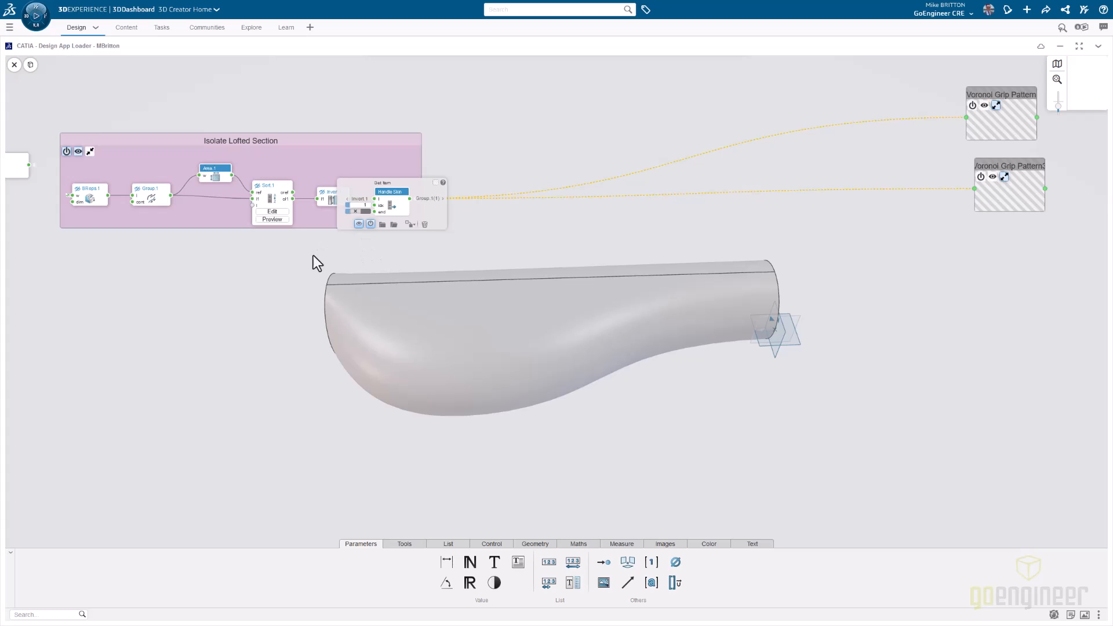
left_click(78, 152)
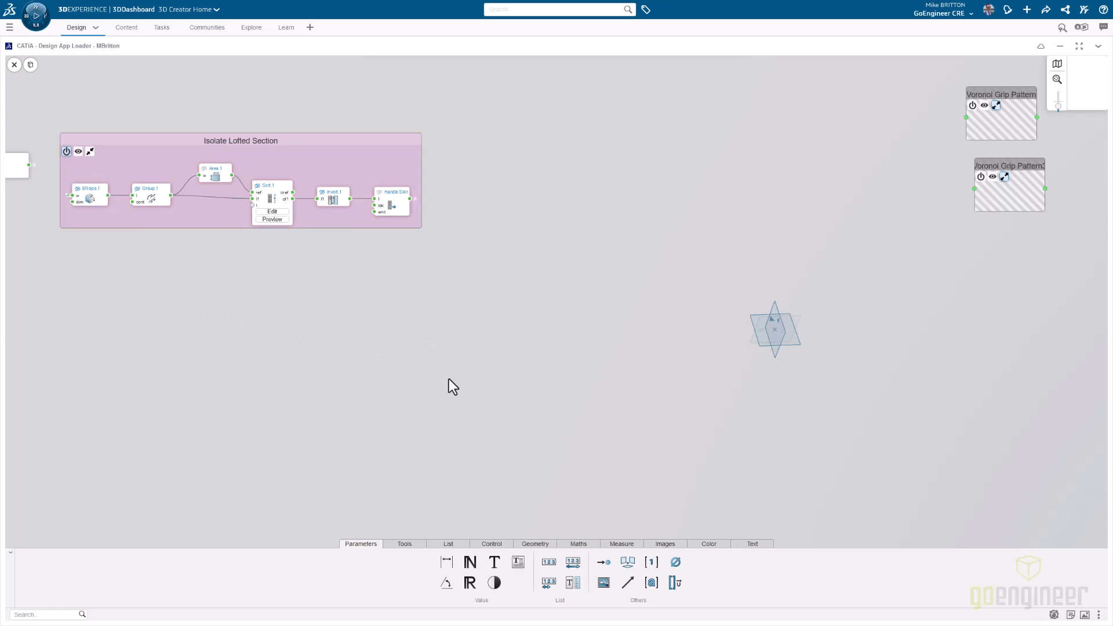
- Add a Triangulate node below the Isolate Lofted Section group and open its operator help
double_click(494, 310)
type("triangu")
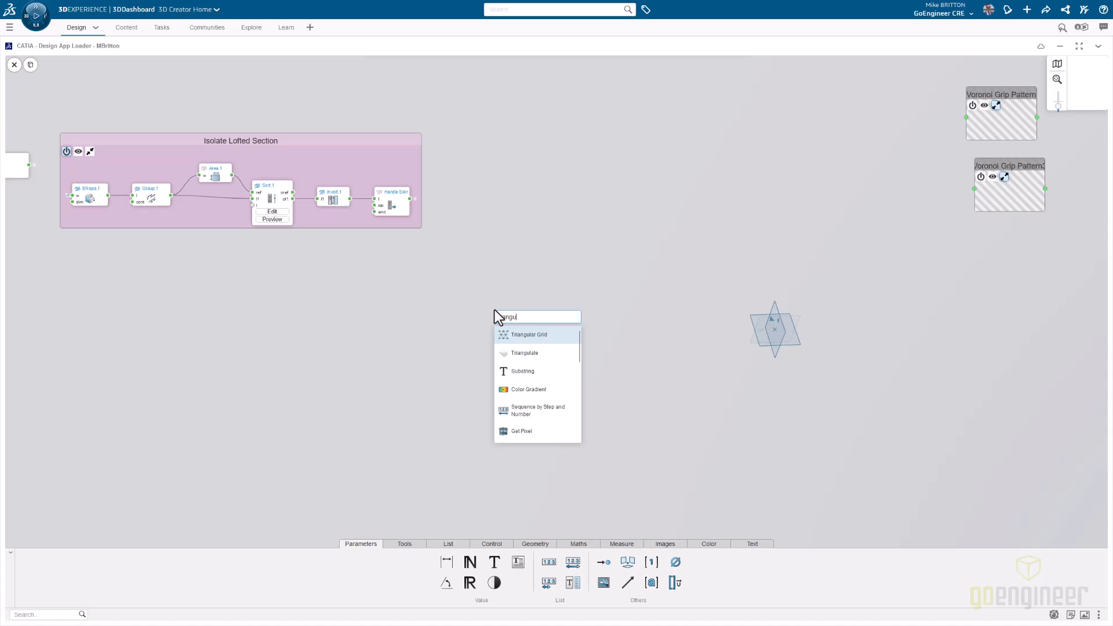
left_click(534, 355)
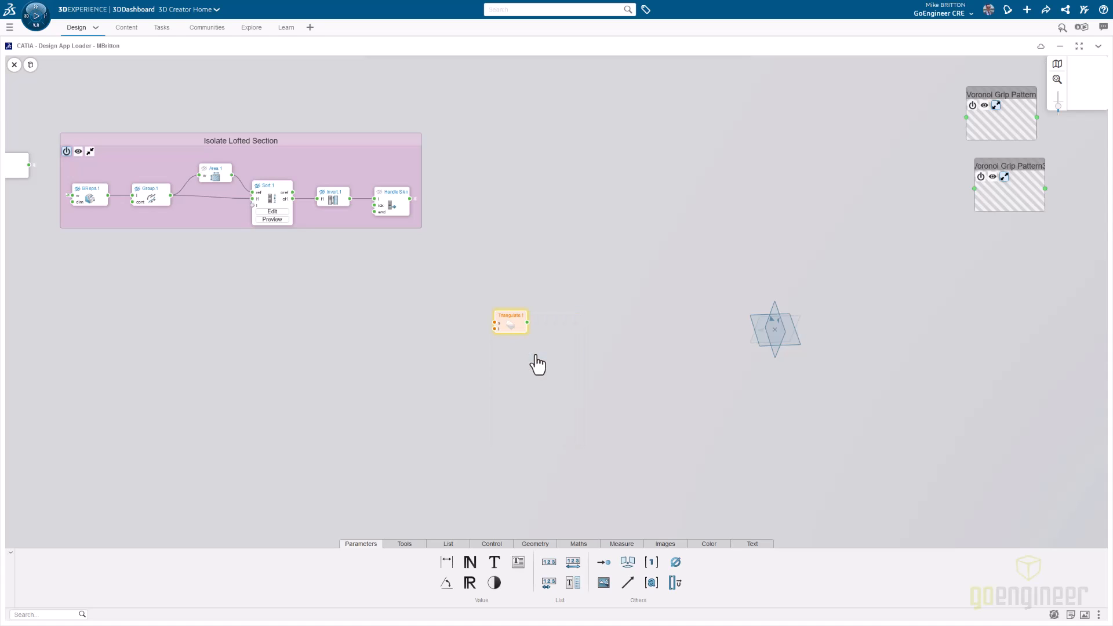
mouse_move(506, 326)
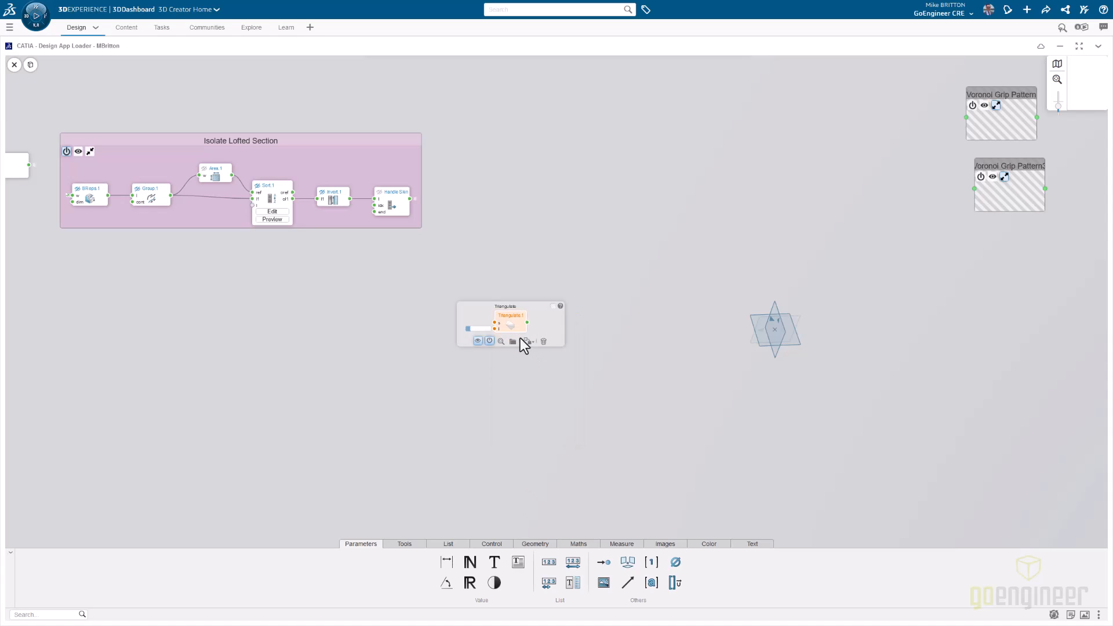
left_click(559, 306)
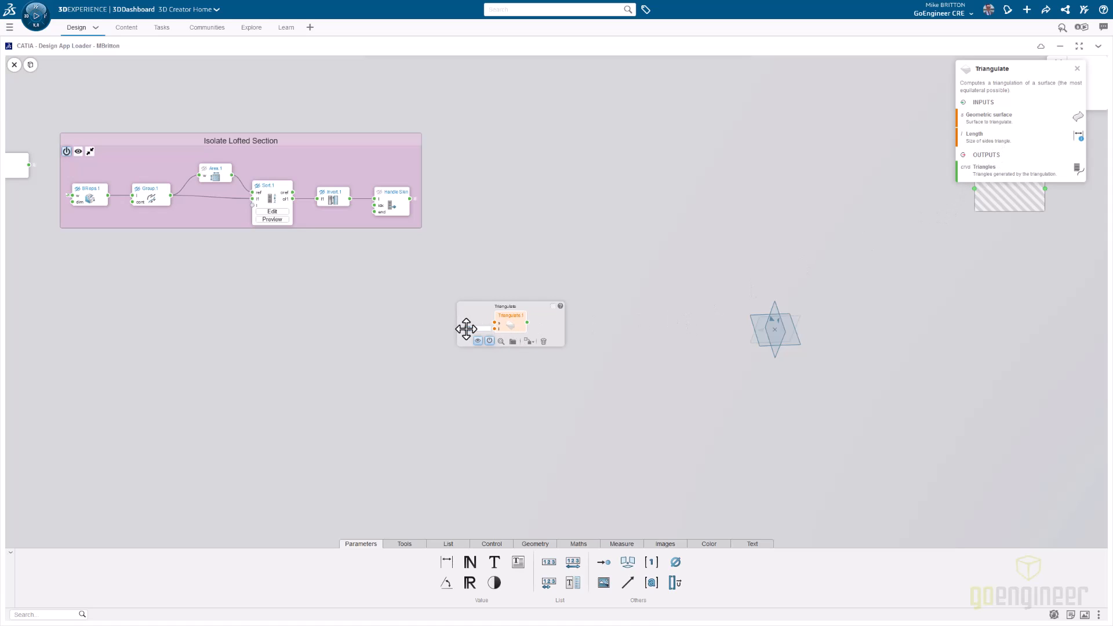
- Create a length parameter for the Triangulate node's length input, name it Triangle Side Length and set it to 5 mm
left_click_drag(465, 329, 388, 327)
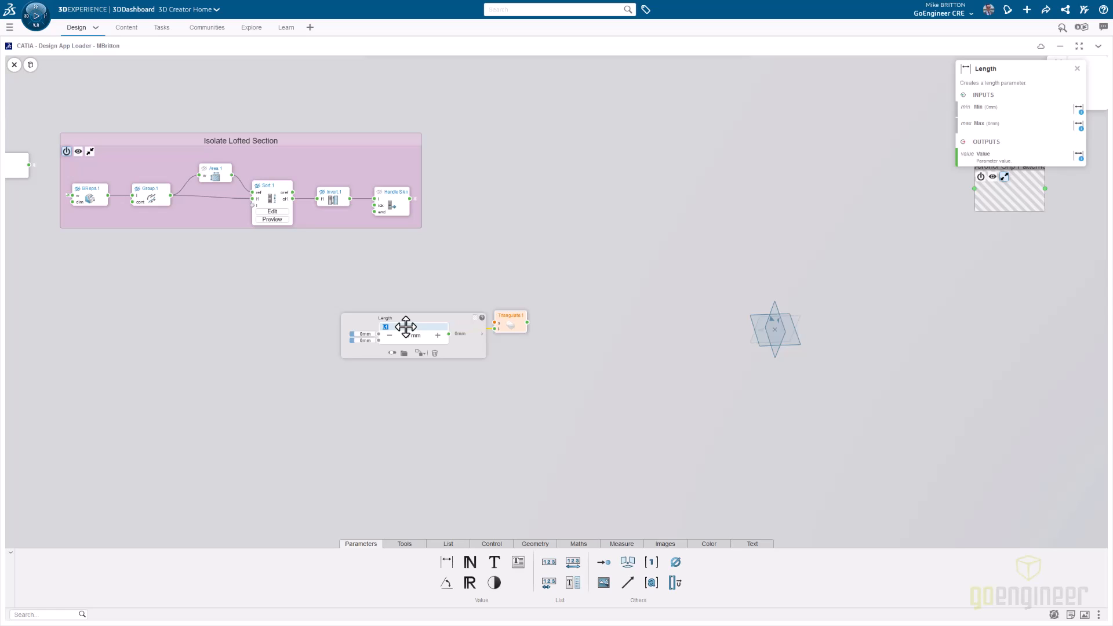
type("Triangle Side Length")
key("Tab")
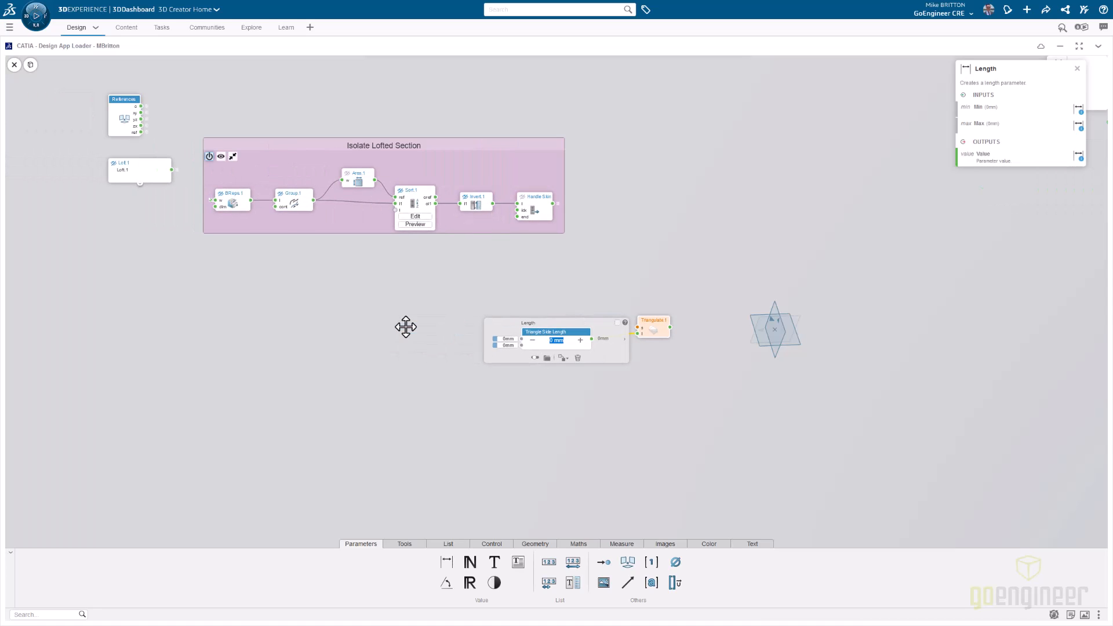
type("5")
key("Return")
left_click(568, 239)
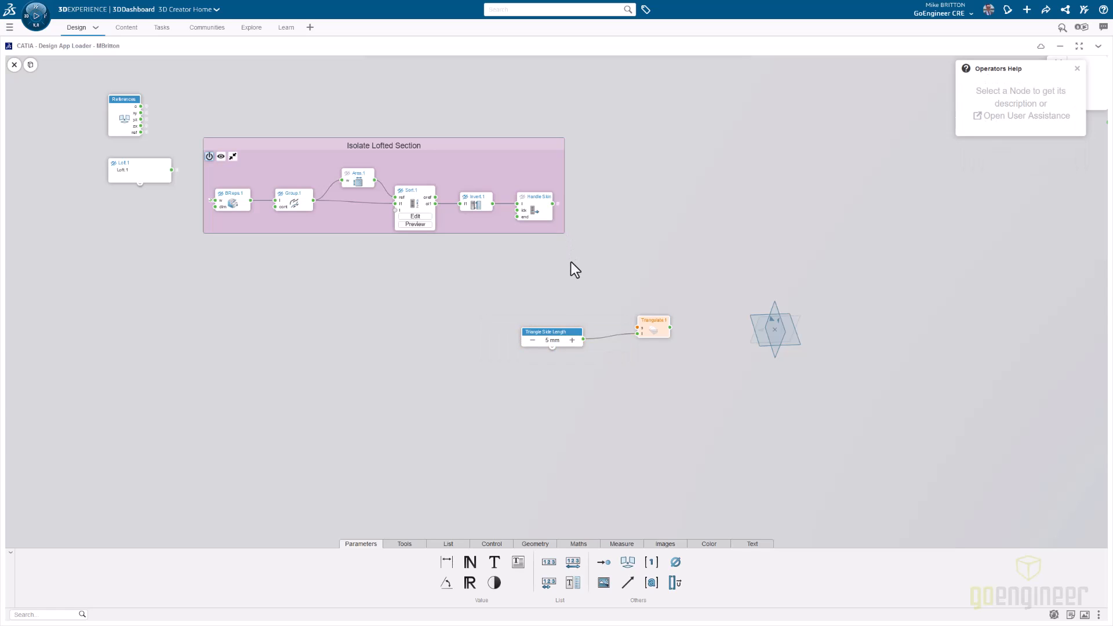
- Connect the Handle Skin output to the Triangulate node's surface input and inspect the Triangle Side Length parameter node
left_click_drag(553, 205, 571, 248)
left_click_drag(615, 319, 636, 331)
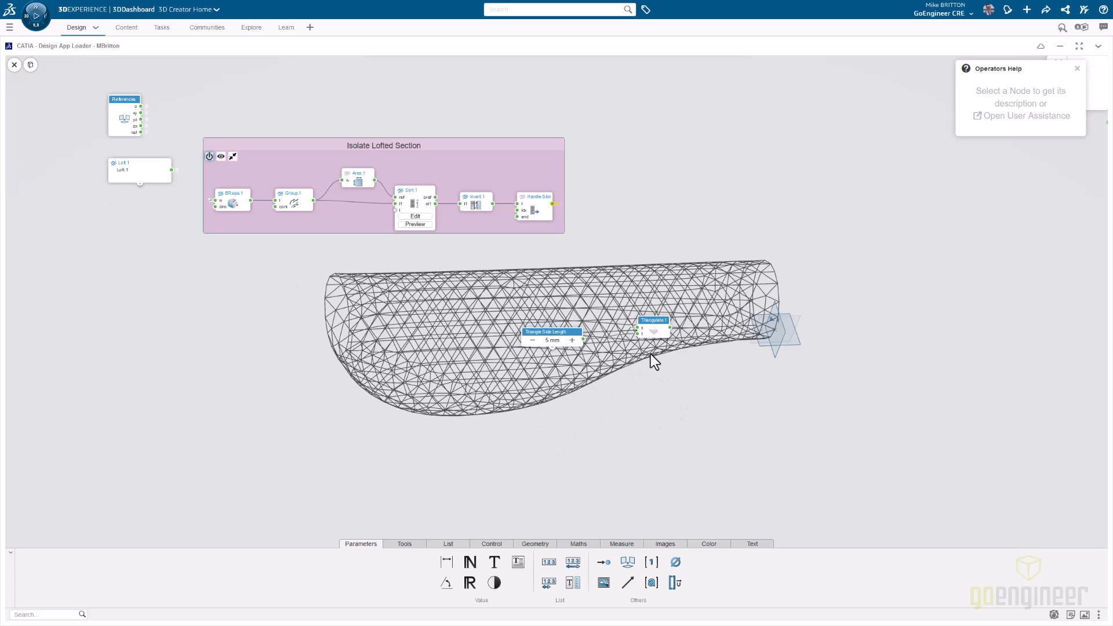
left_click(554, 334)
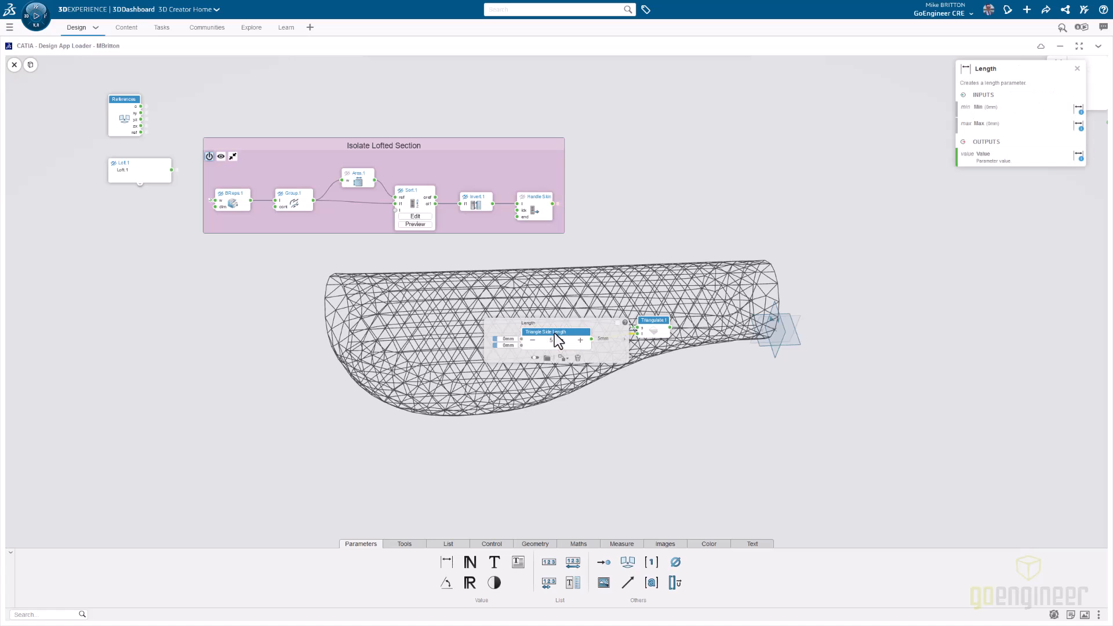
left_click(535, 360)
left_click(627, 408)
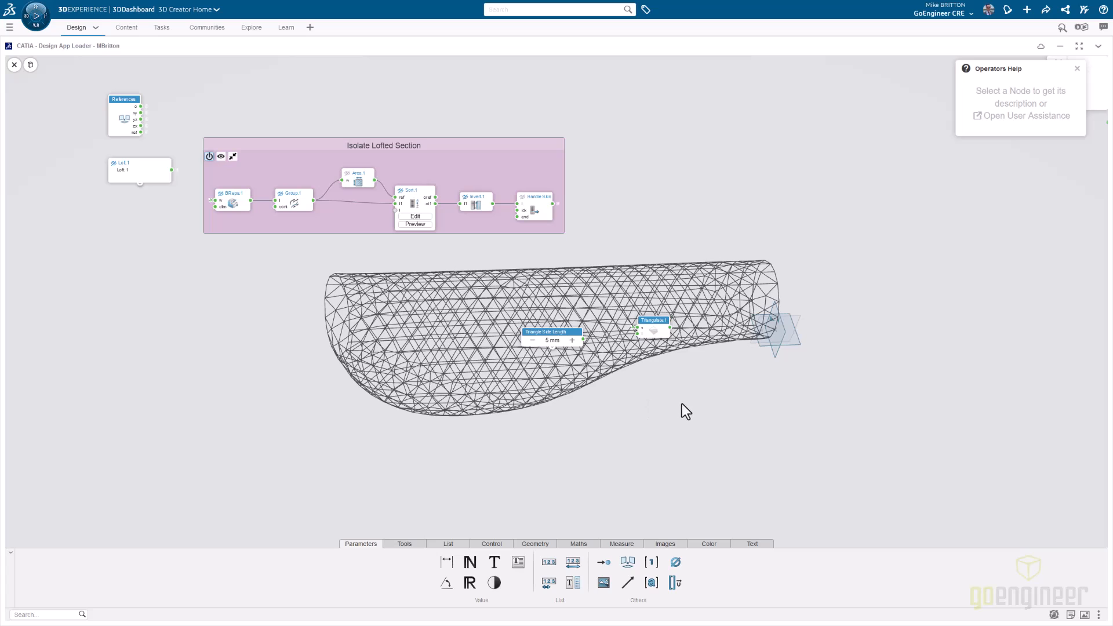
- Add a Center node and place it beside the Triangulate node
middle_click_drag(676, 401, 369, 265)
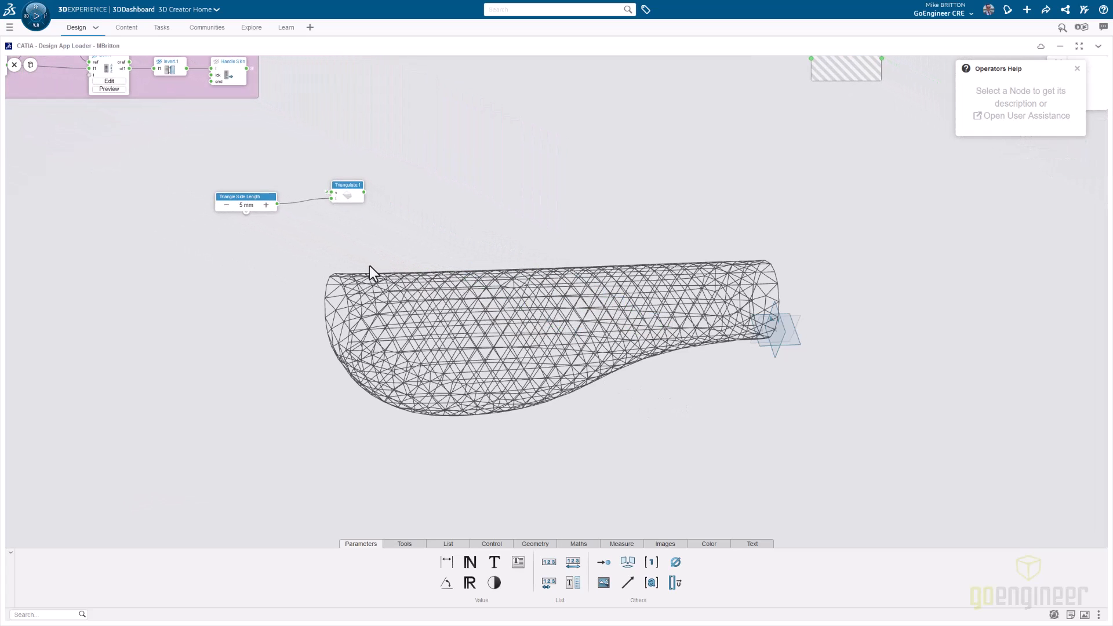
double_click(506, 242)
type("center")
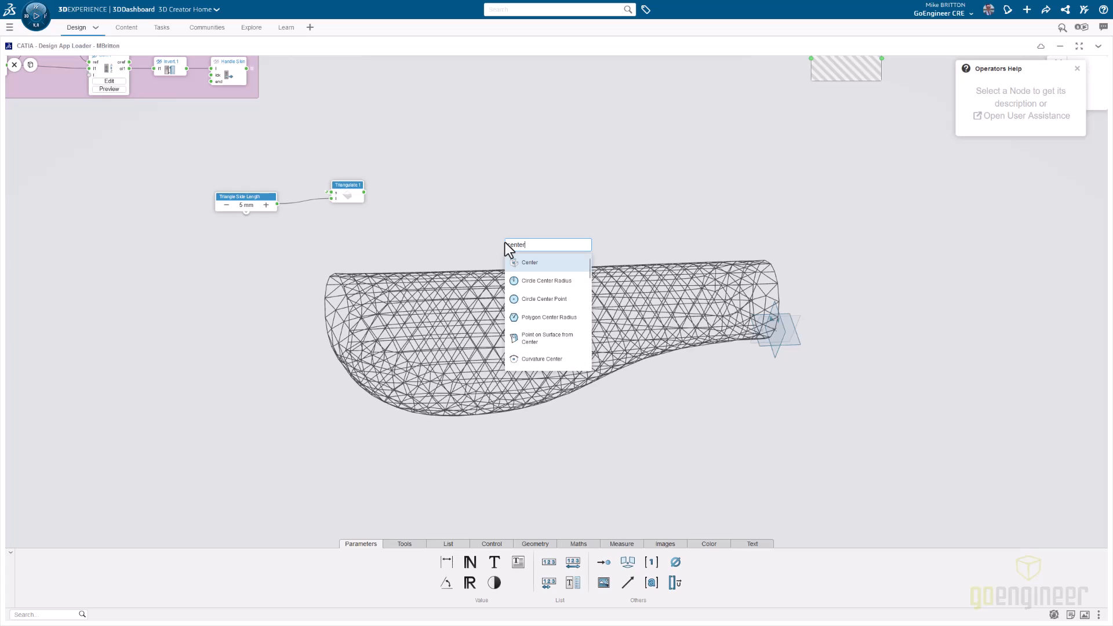
left_click(536, 263)
left_click_drag(503, 222, 458, 174)
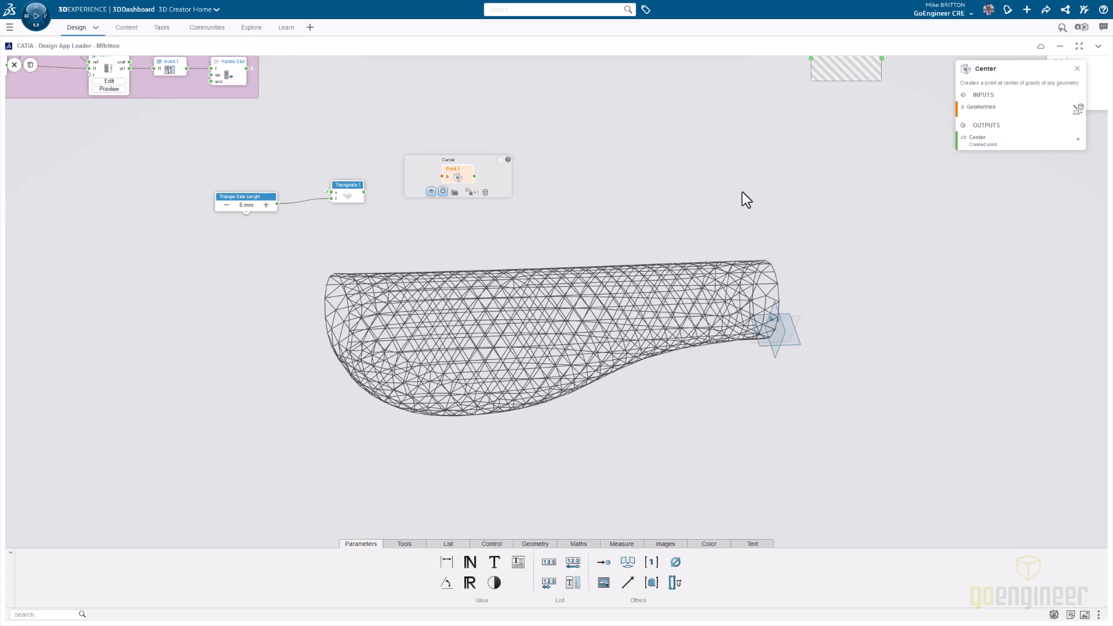
left_click(713, 184)
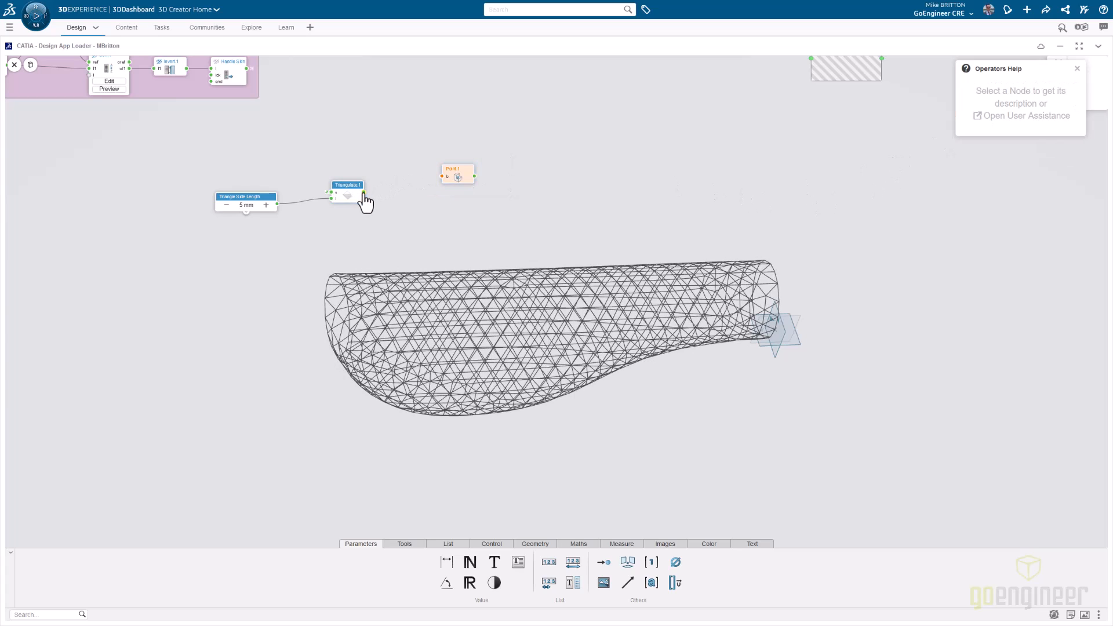
- Connect the Triangulate output to the Center node, and add a Fill node below it fed by the same Triangulate output
mouse_move(364, 193)
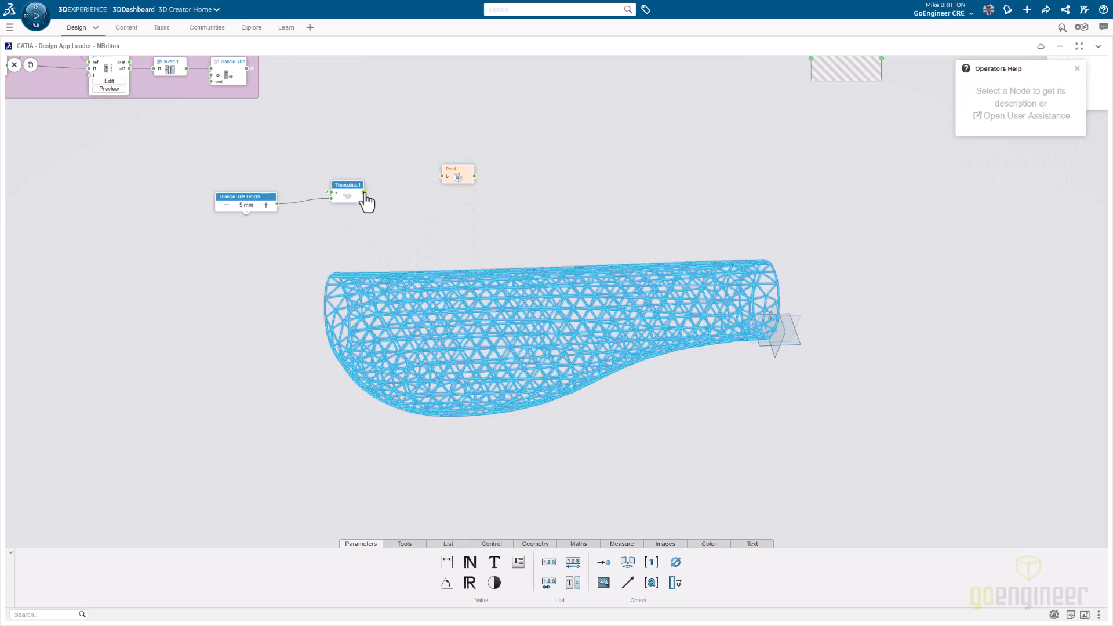
left_click_drag(420, 184, 444, 177)
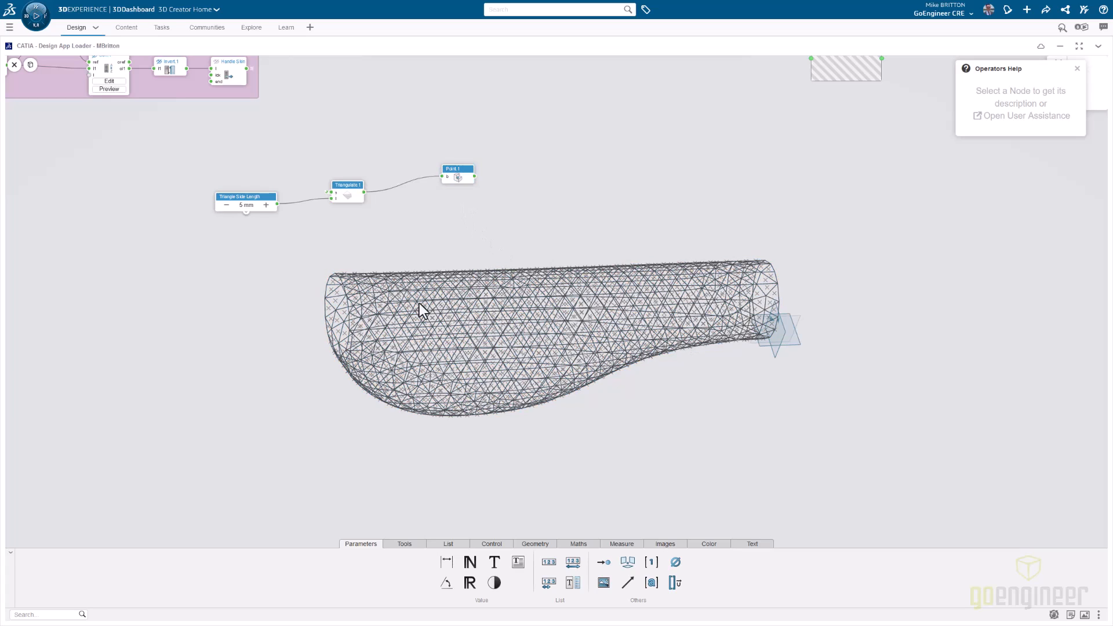
double_click(392, 233)
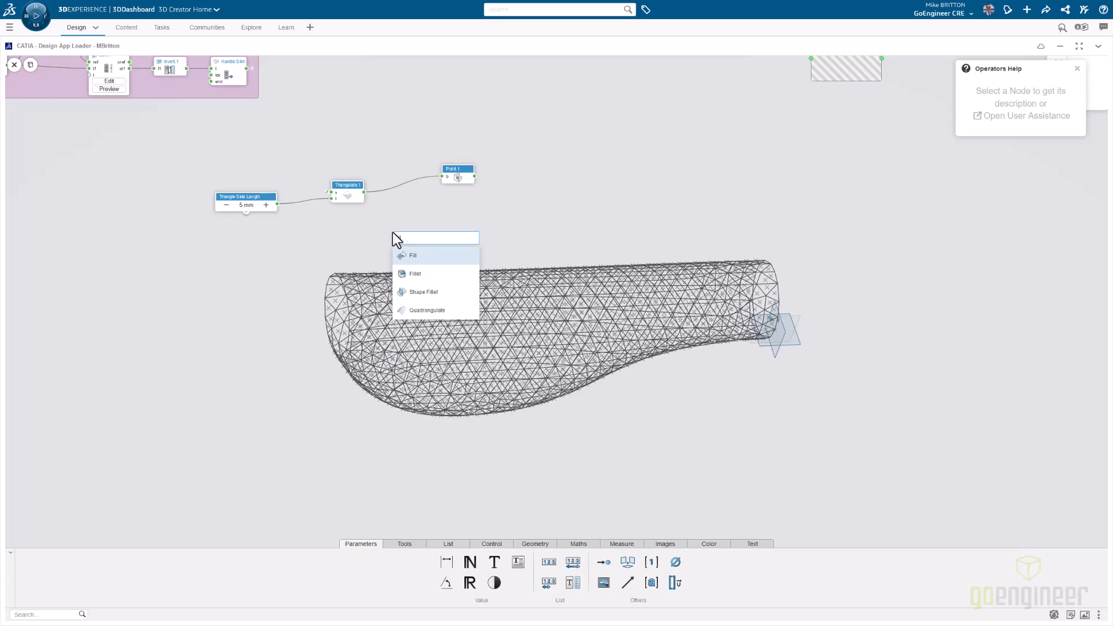
key("Return")
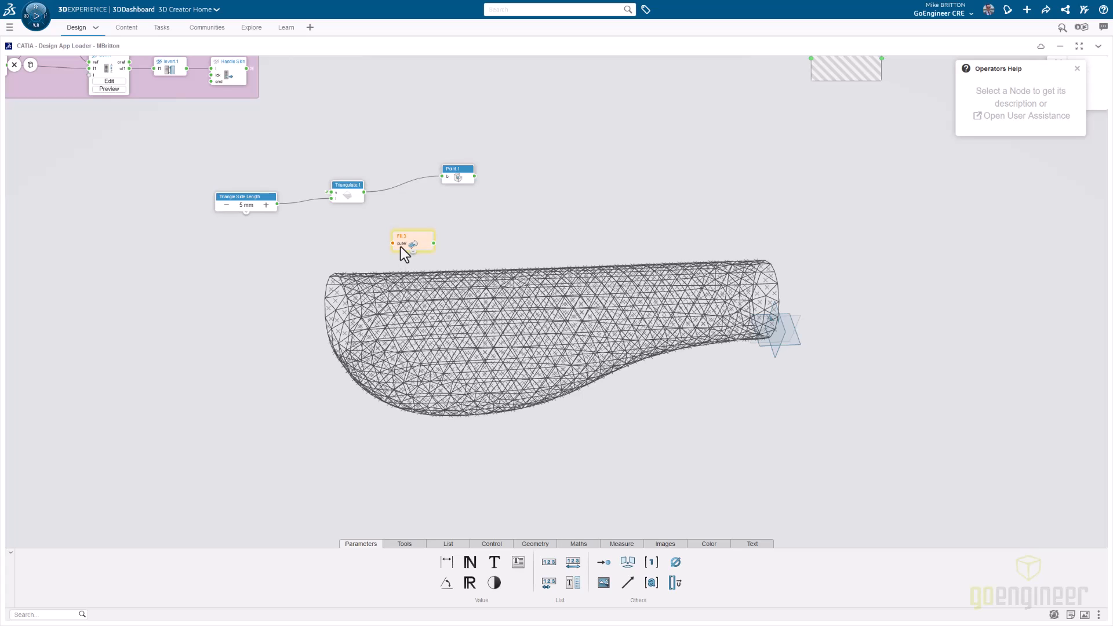
left_click_drag(430, 236, 452, 225)
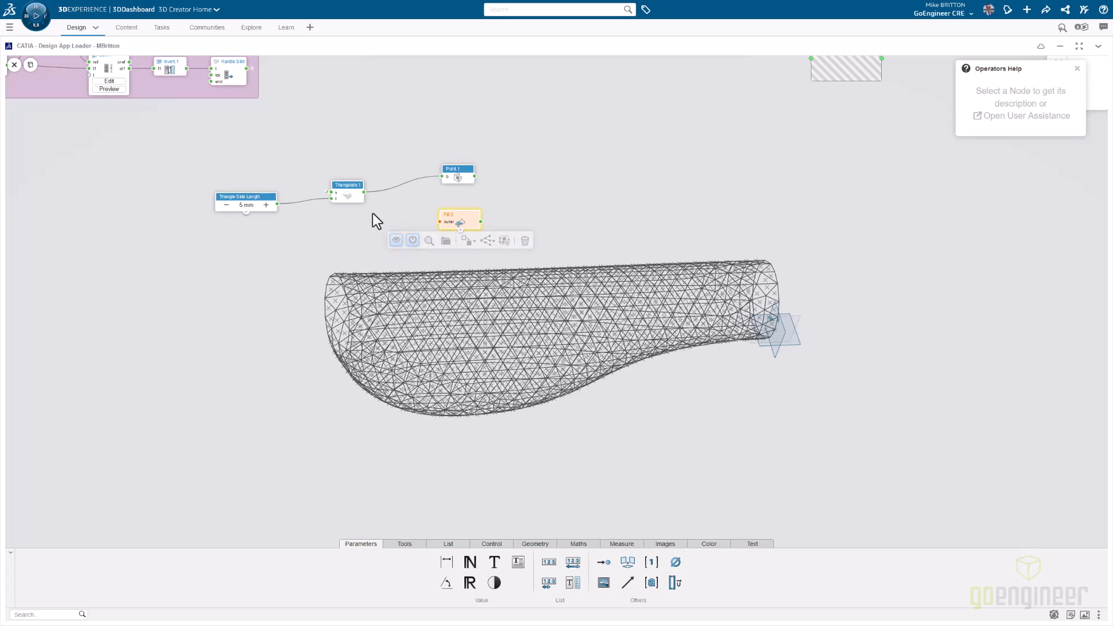
left_click(365, 200)
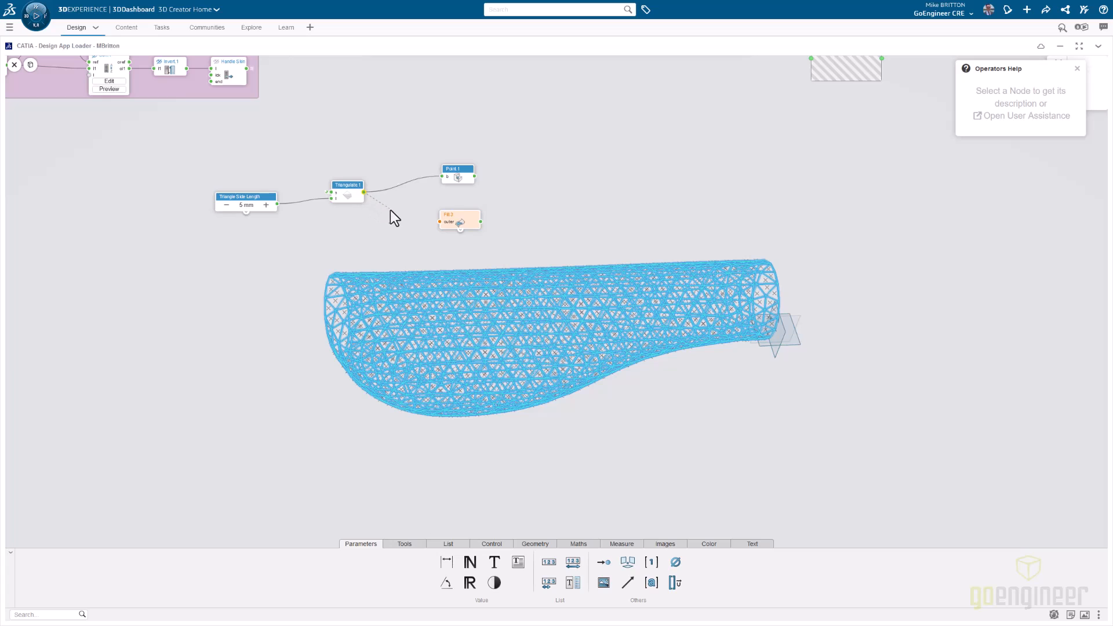
left_click_drag(416, 219, 438, 222)
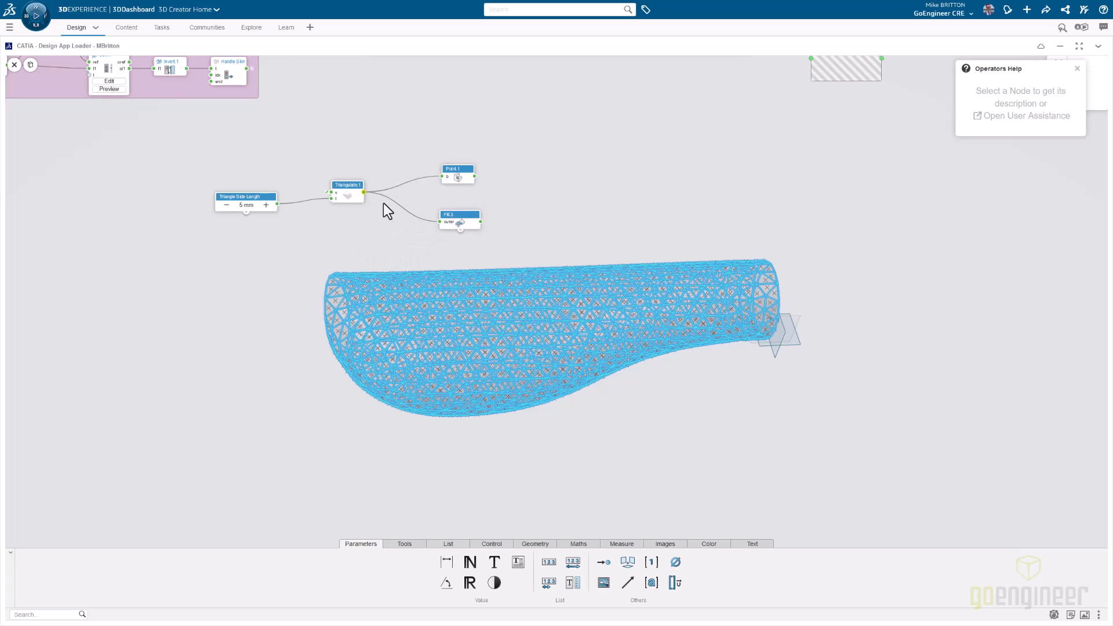
left_click(371, 245)
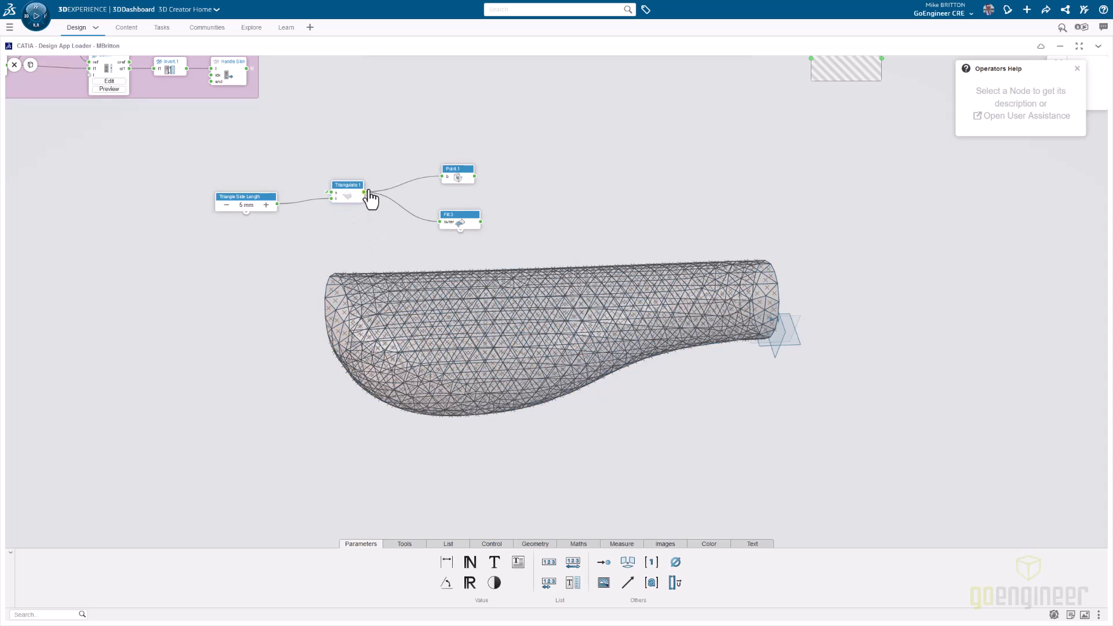
- Inspect the Triangulate node's output list and hide the node's result in the model
mouse_move(364, 193)
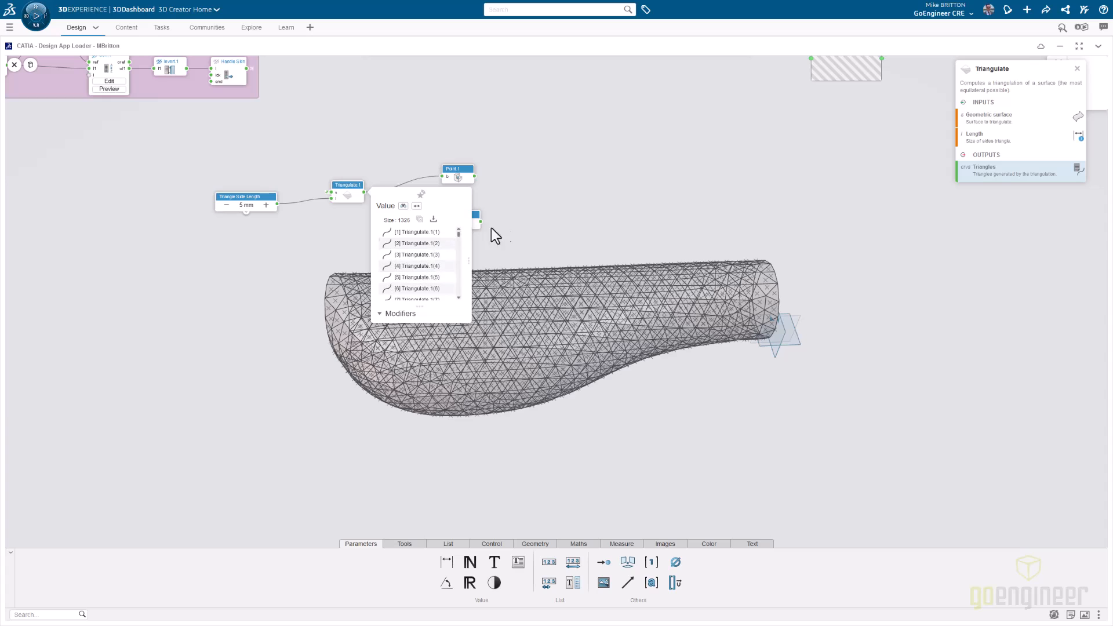
mouse_move(481, 222)
left_click(348, 183)
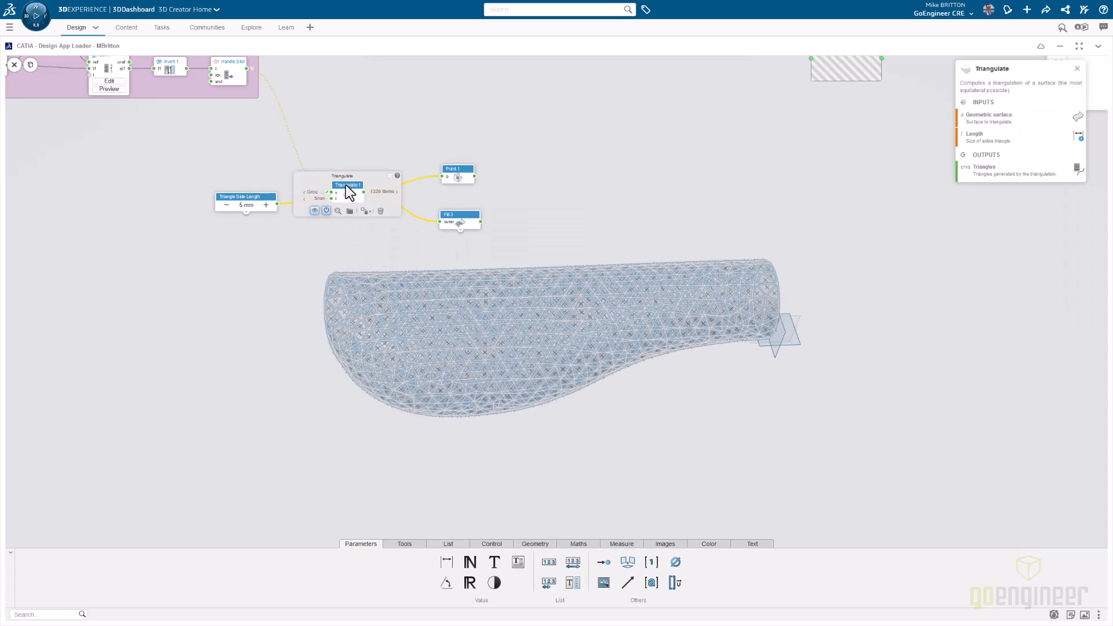
left_click(348, 255)
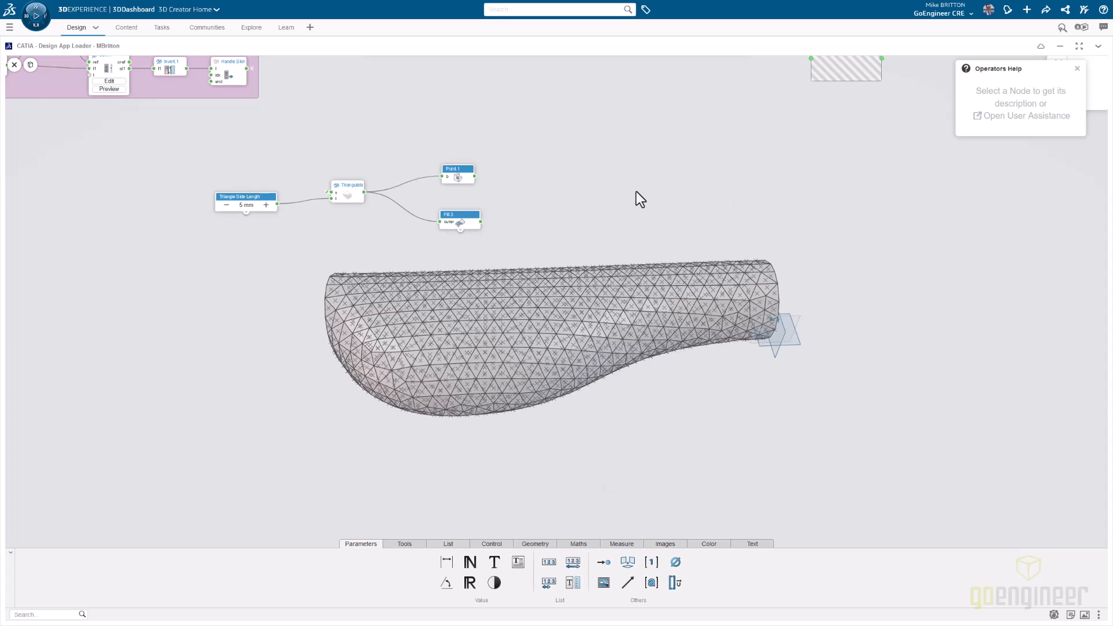
- Add a Line Point Direction node to the right of the Center and Fill nodes
double_click(608, 172)
type("l")
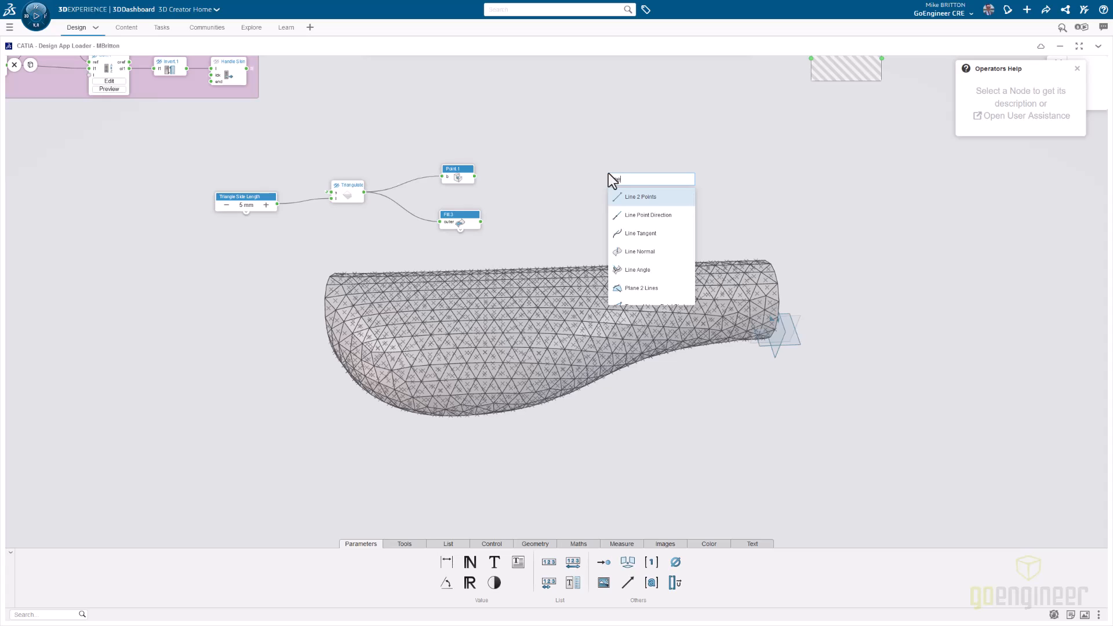
type("ine")
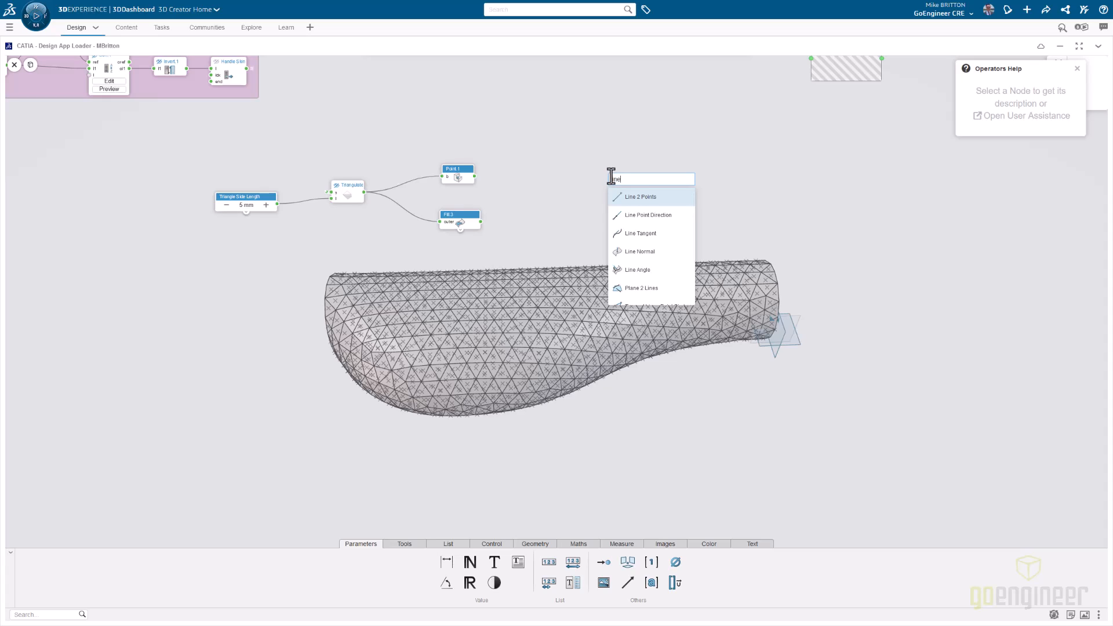
left_click(640, 228)
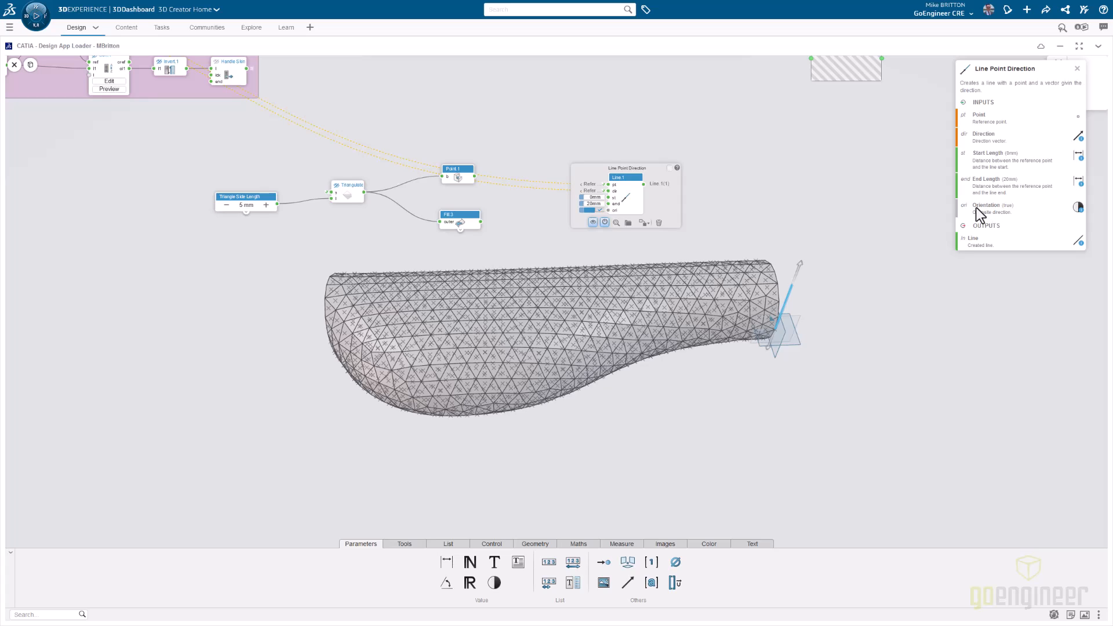
- Connect the Center node's points to the Line Point Direction node's point input, and the Fill output to its direction input
left_click(759, 232)
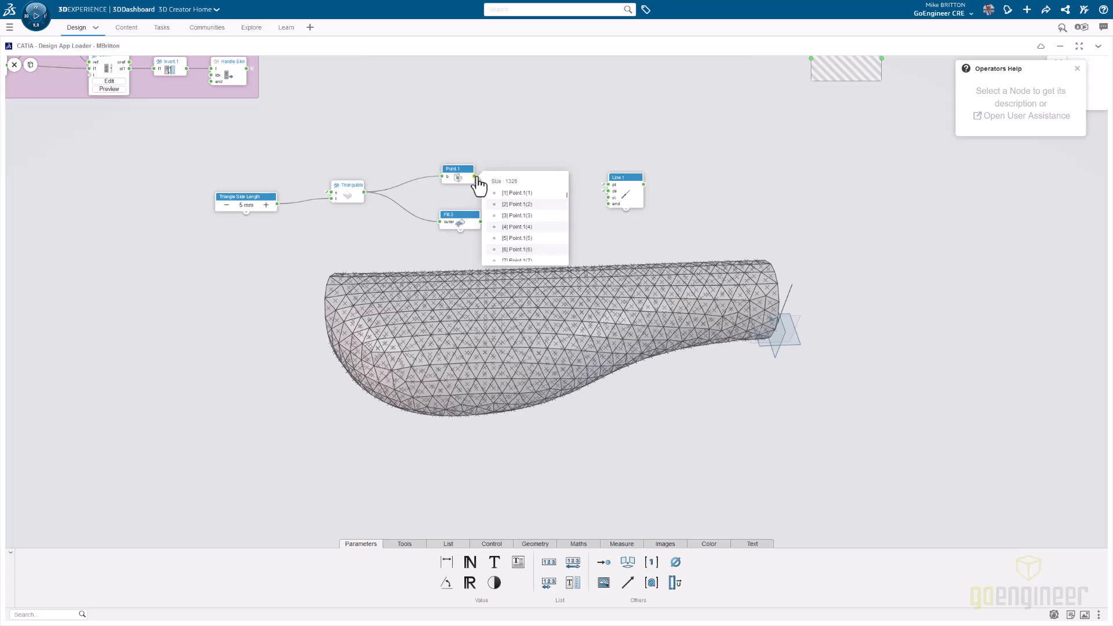
left_click_drag(475, 176, 608, 185)
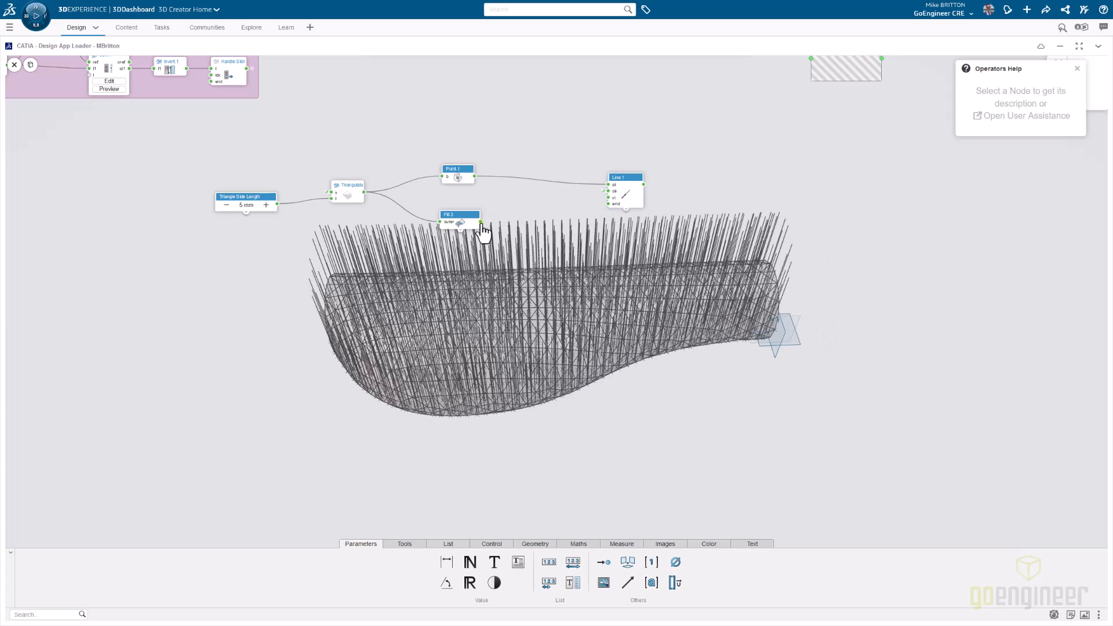
left_click_drag(480, 222, 500, 216)
left_click_drag(592, 190, 608, 191)
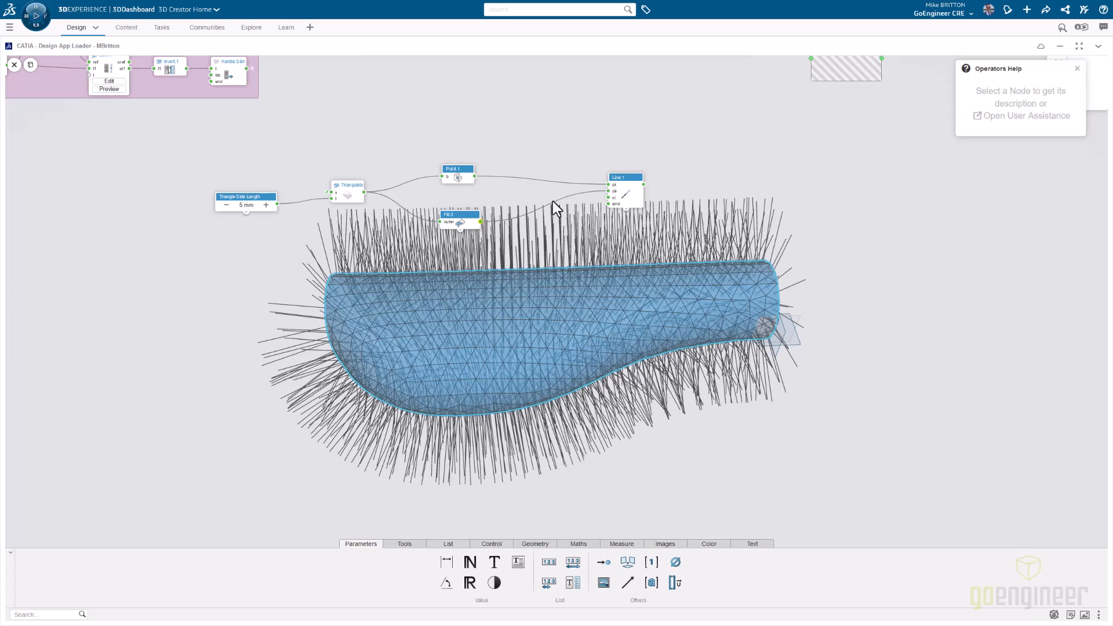
- Create a length parameter for the line's end length, place it below Triangle Side Length and name it Diamond Height
left_click(626, 200)
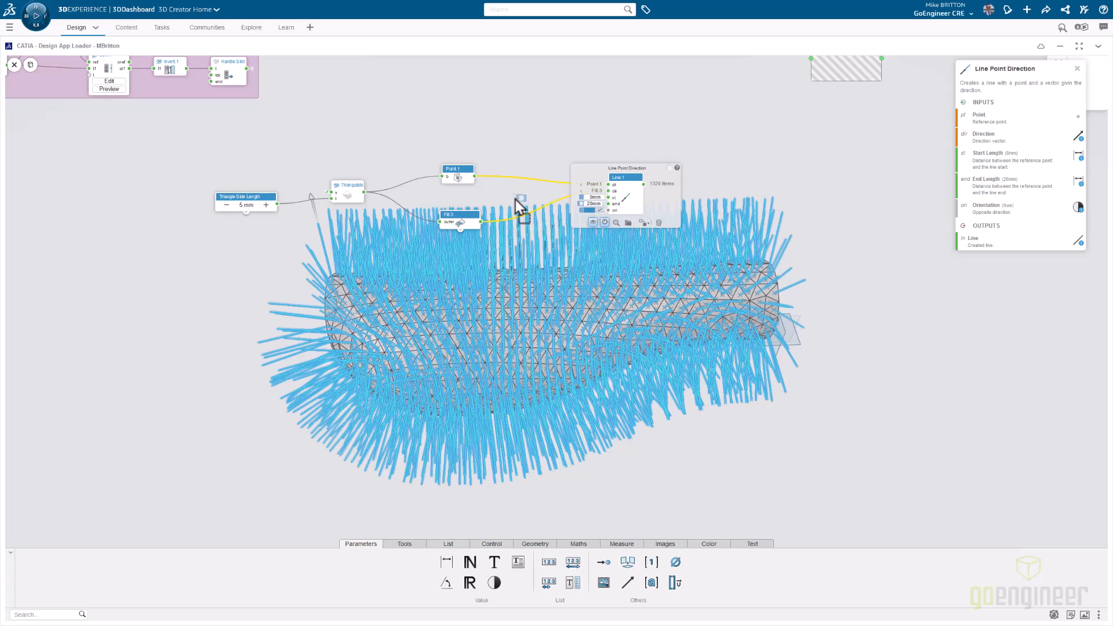
left_click_drag(227, 252, 226, 254)
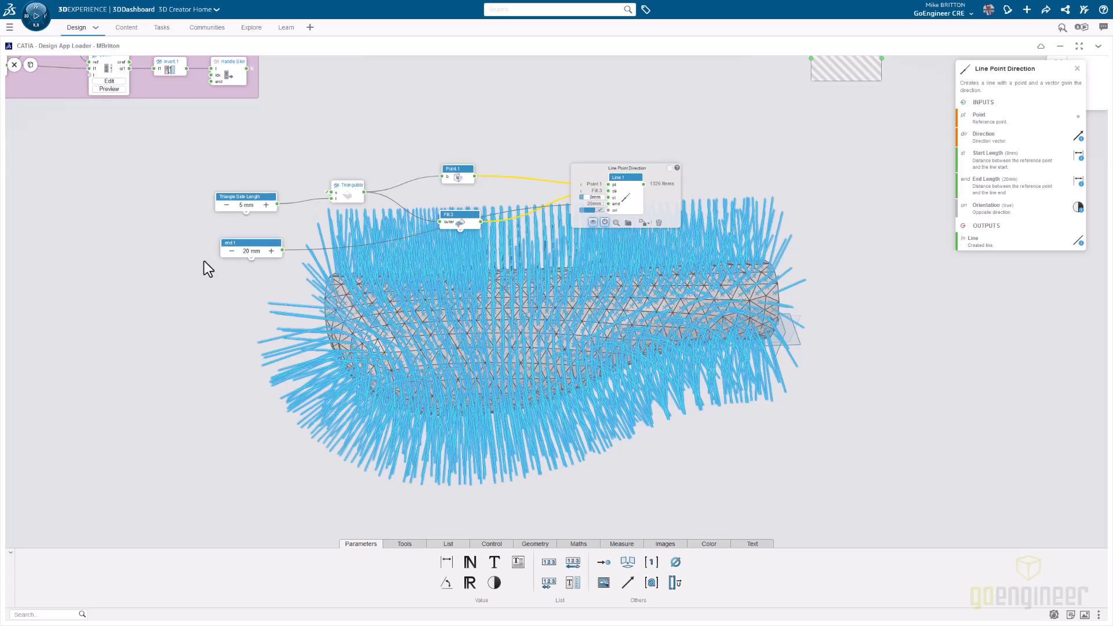
left_click(246, 252)
double_click(242, 244)
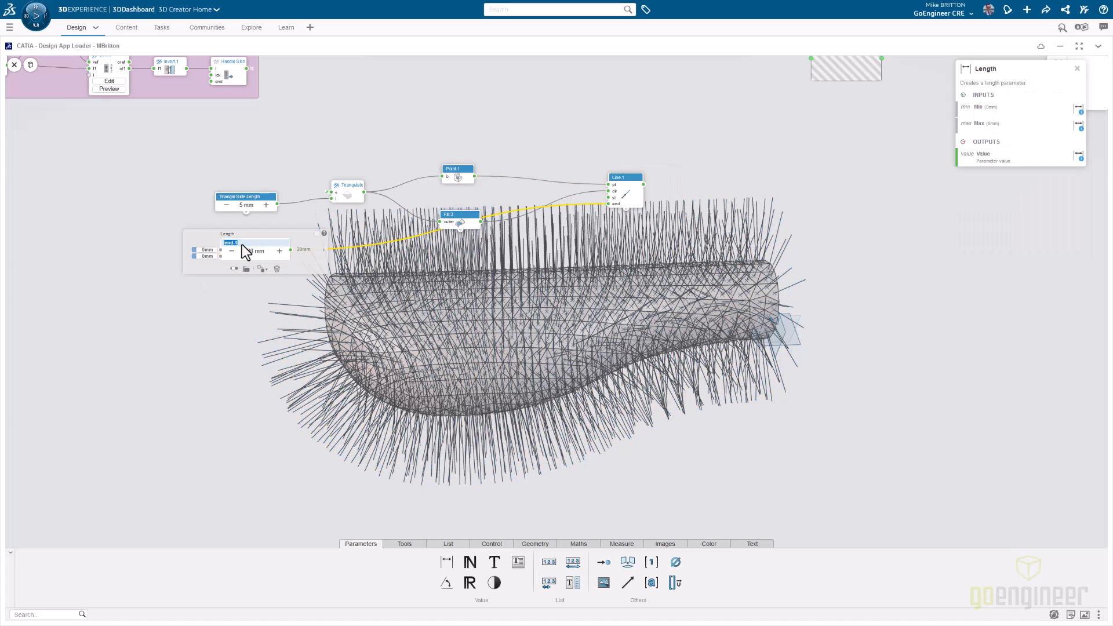
type("Diamond Height")
- Set the Diamond Height parameter to 3 mm
double_click(250, 251)
type("3")
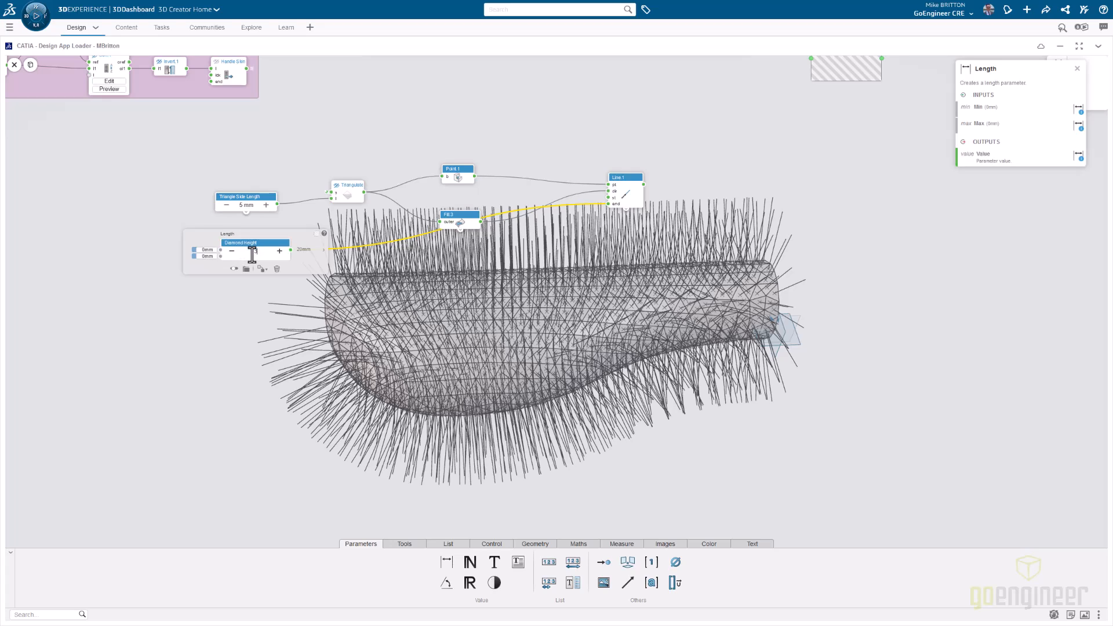
key("Return")
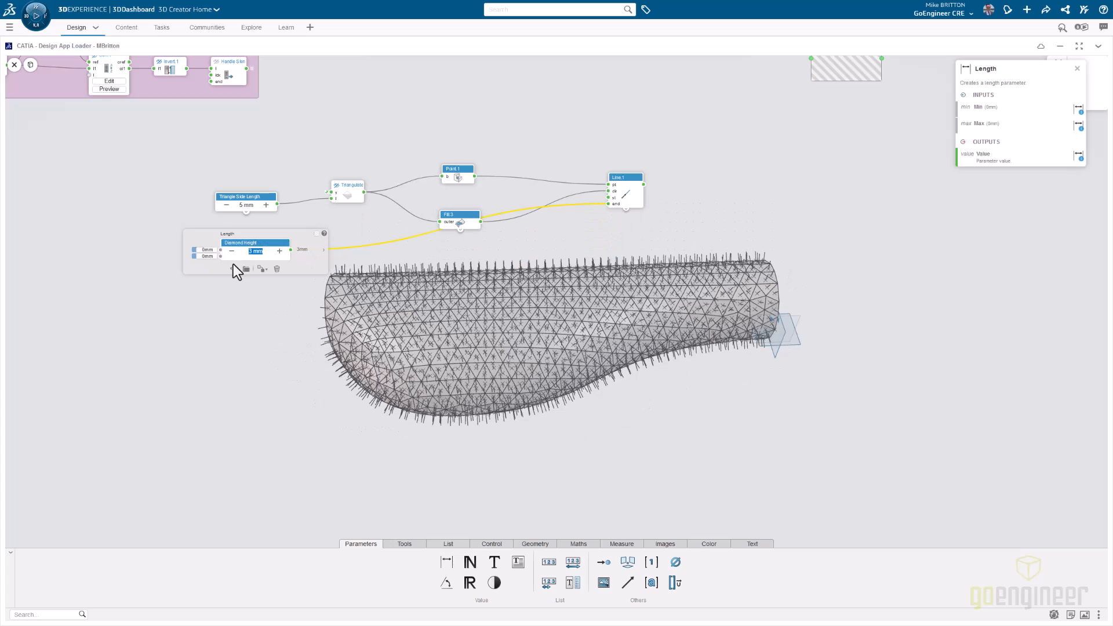
left_click(250, 310)
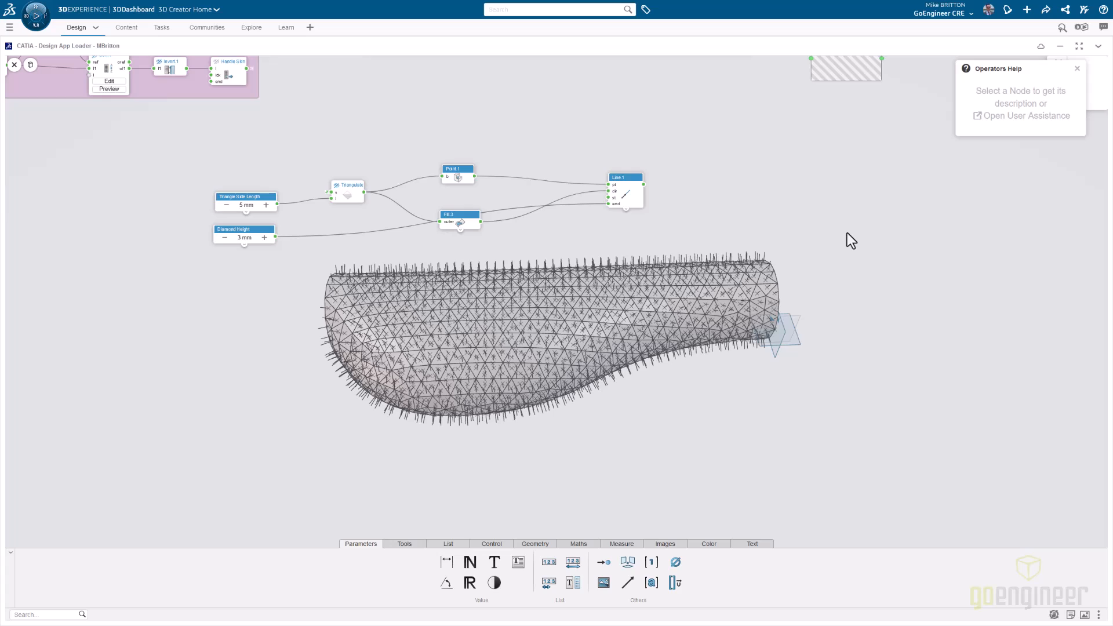
- Add a Point on Curve Ratio node beside the line node and connect the line output to its curve input
double_click(847, 234)
type("Point on")
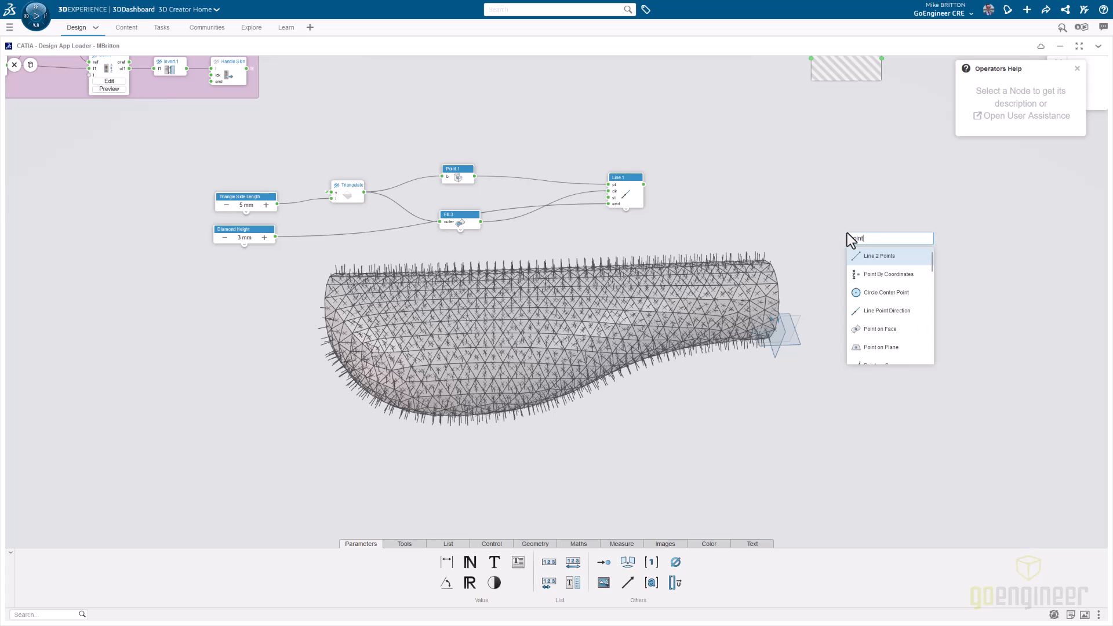
type(" curve")
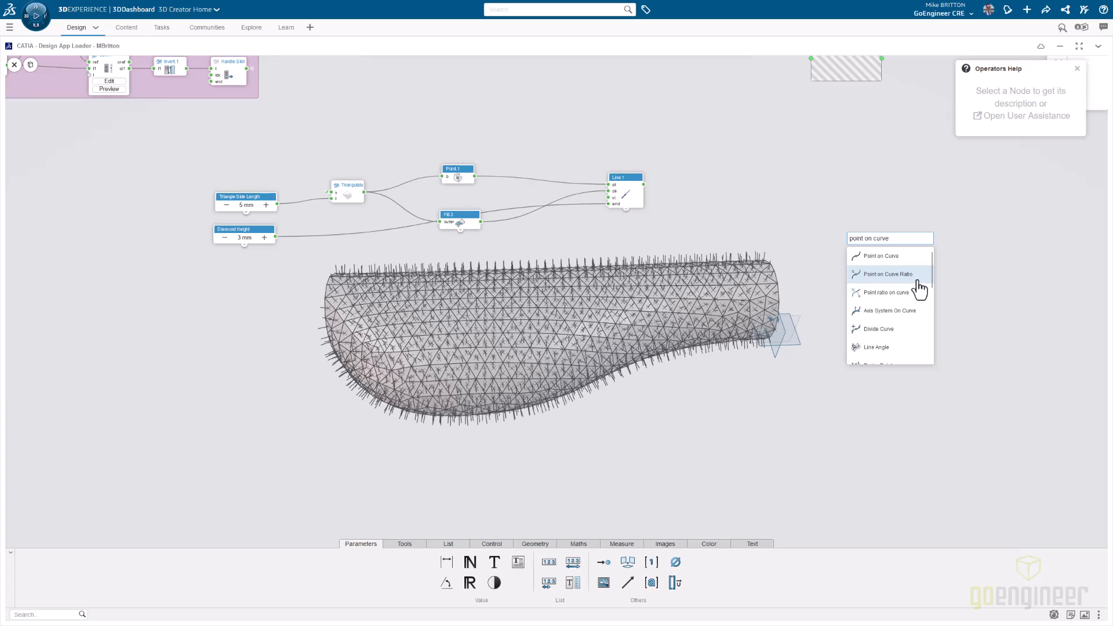
left_click(917, 281)
left_click_drag(874, 252, 726, 195)
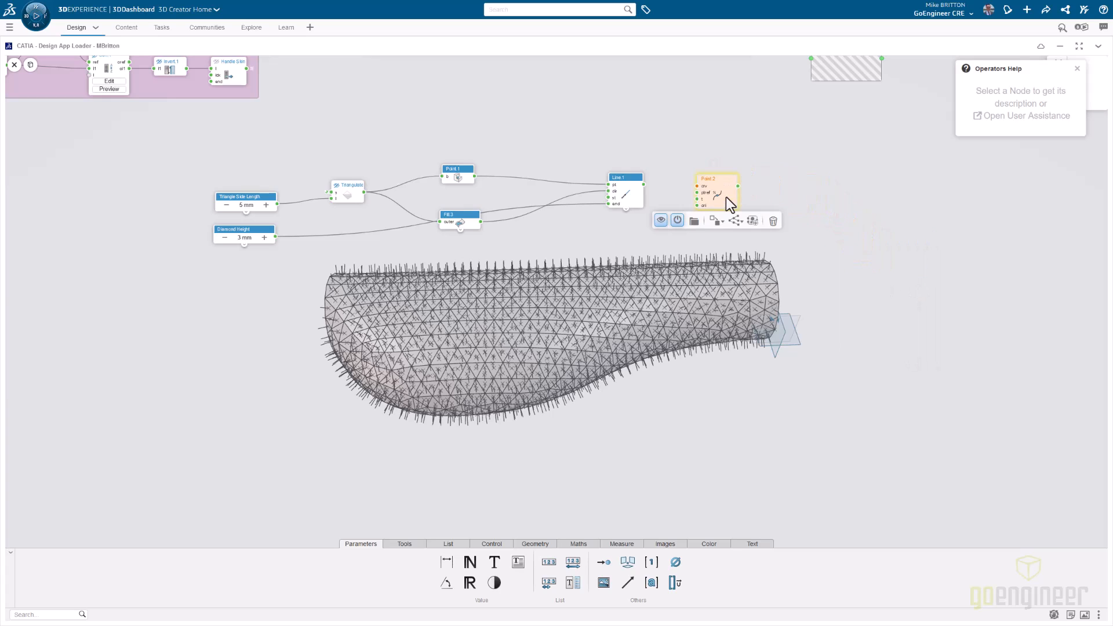
left_click_drag(643, 185, 697, 186)
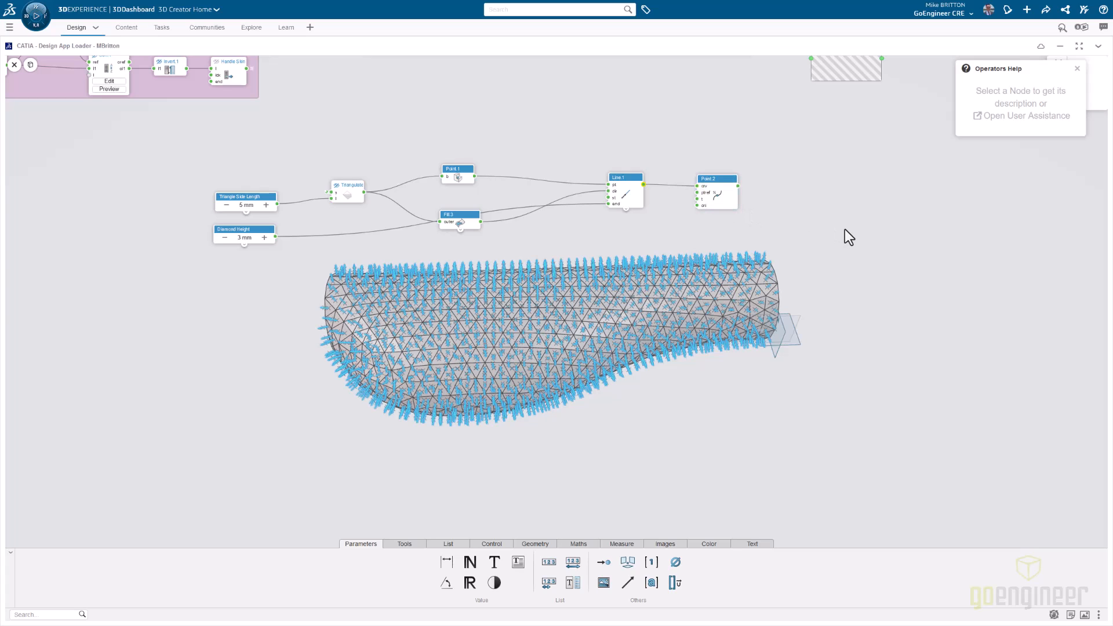
- Set the Point on Curve Ratio node's ratio to 1
left_click(716, 200)
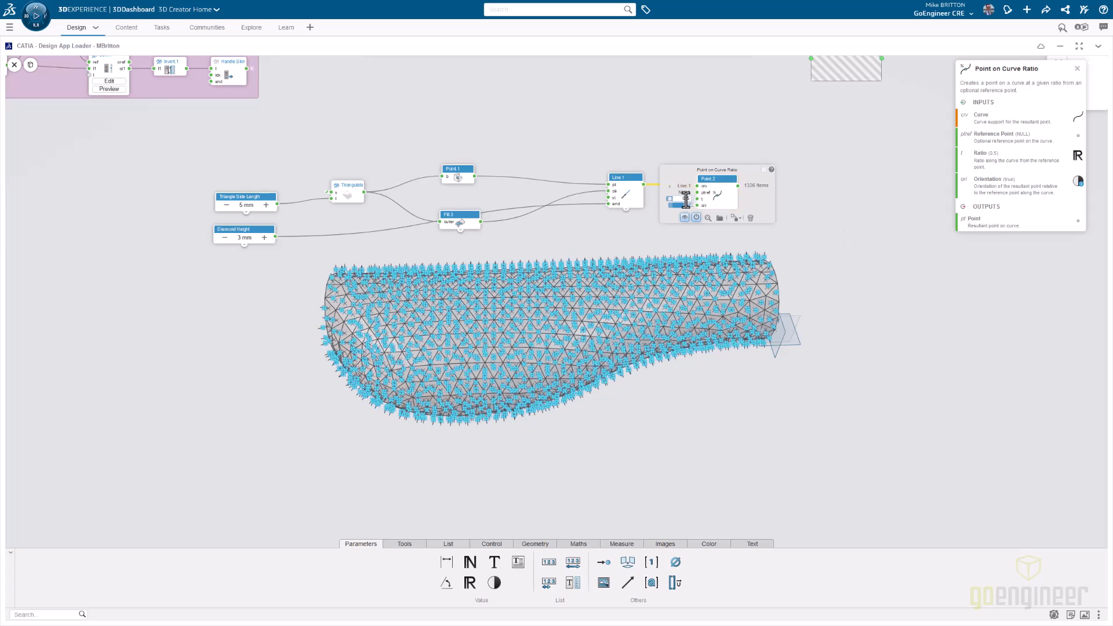
double_click(687, 200)
type("1")
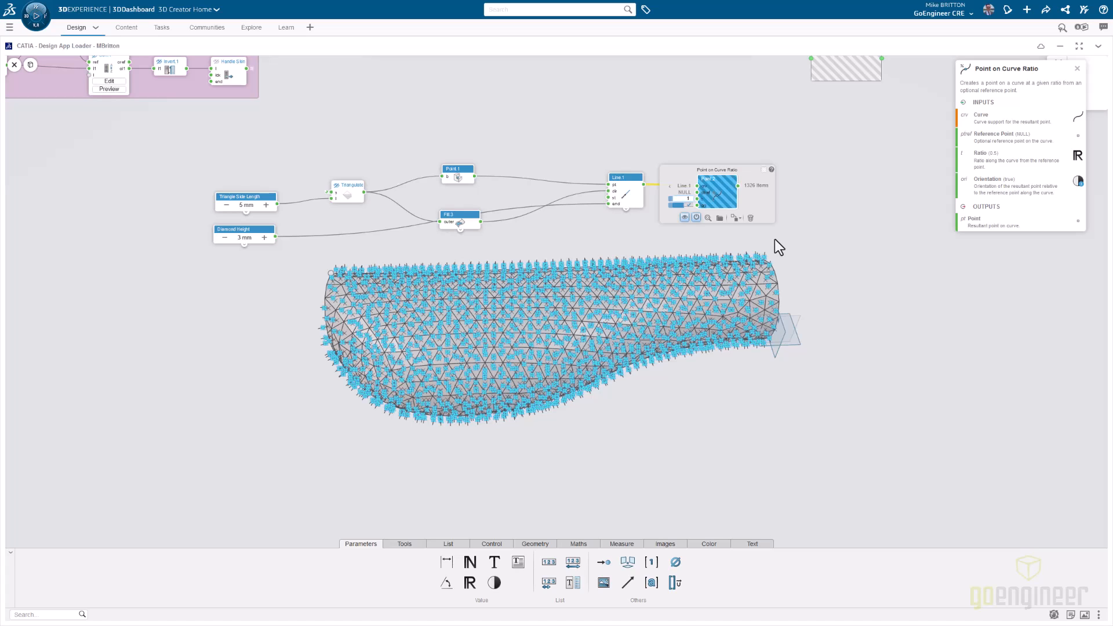
left_click(832, 255)
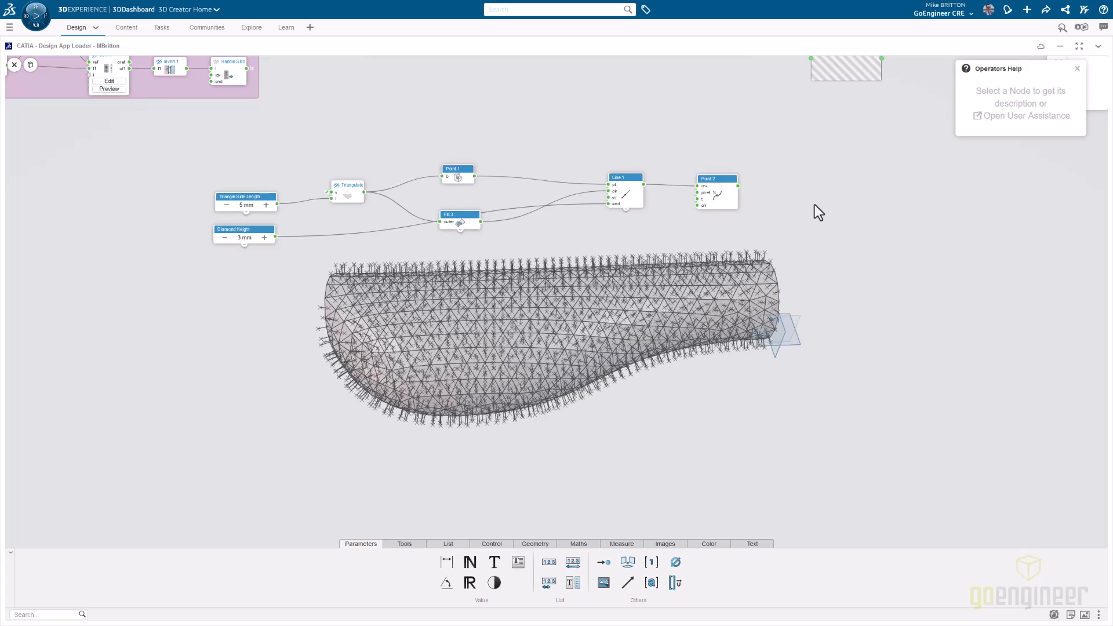
- Hide the results of the Center and Line Point Direction nodes in the model
left_click(455, 169)
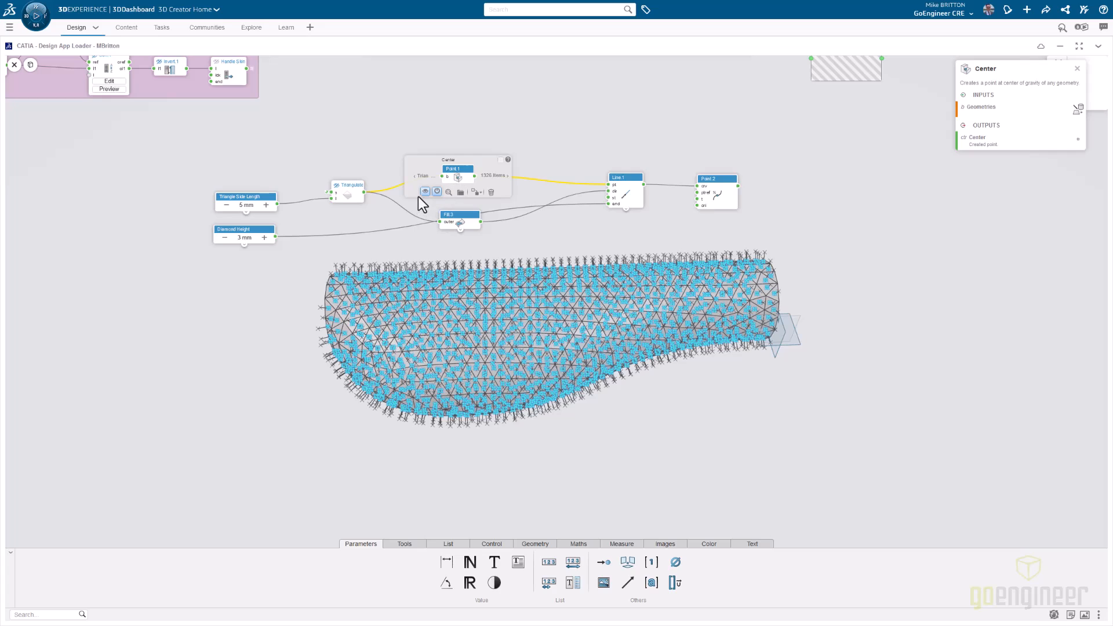
left_click(565, 136)
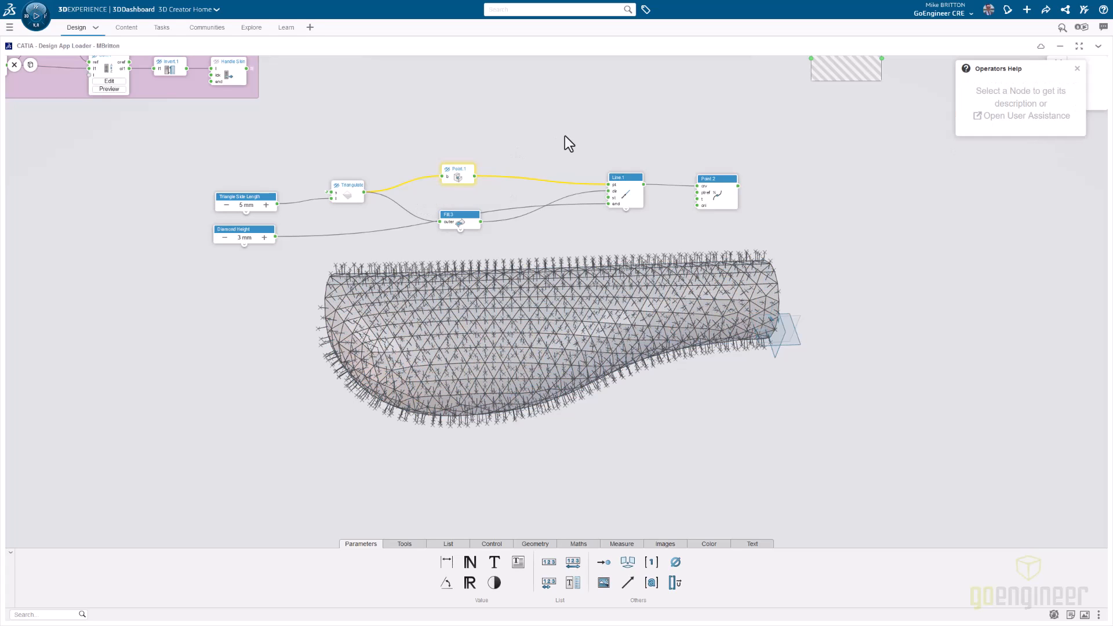
left_click(631, 186)
left_click(592, 223)
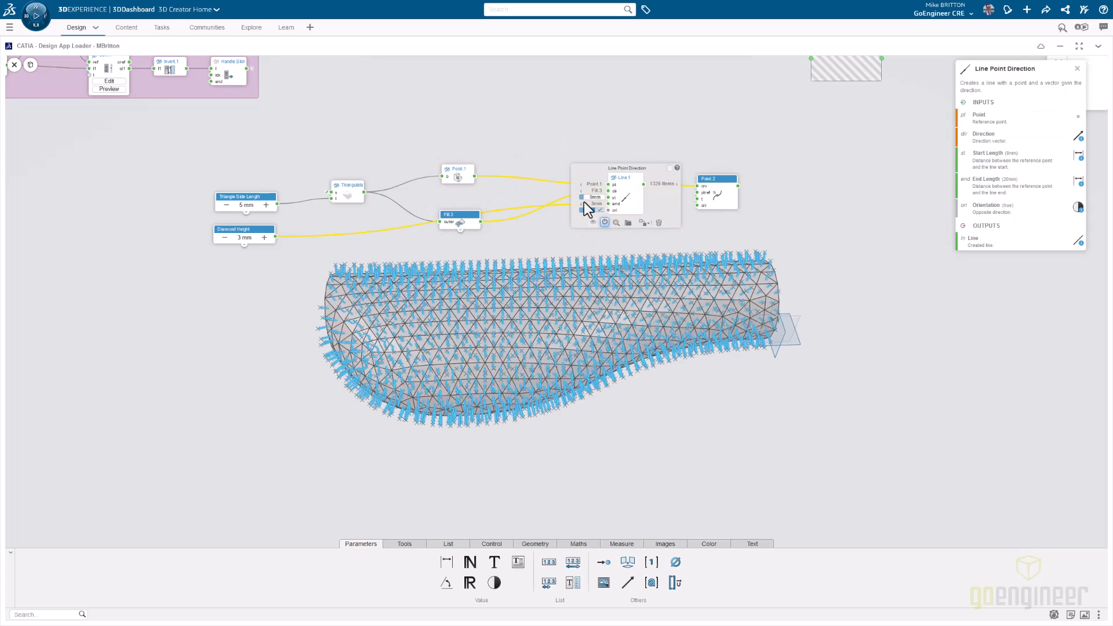
left_click(712, 225)
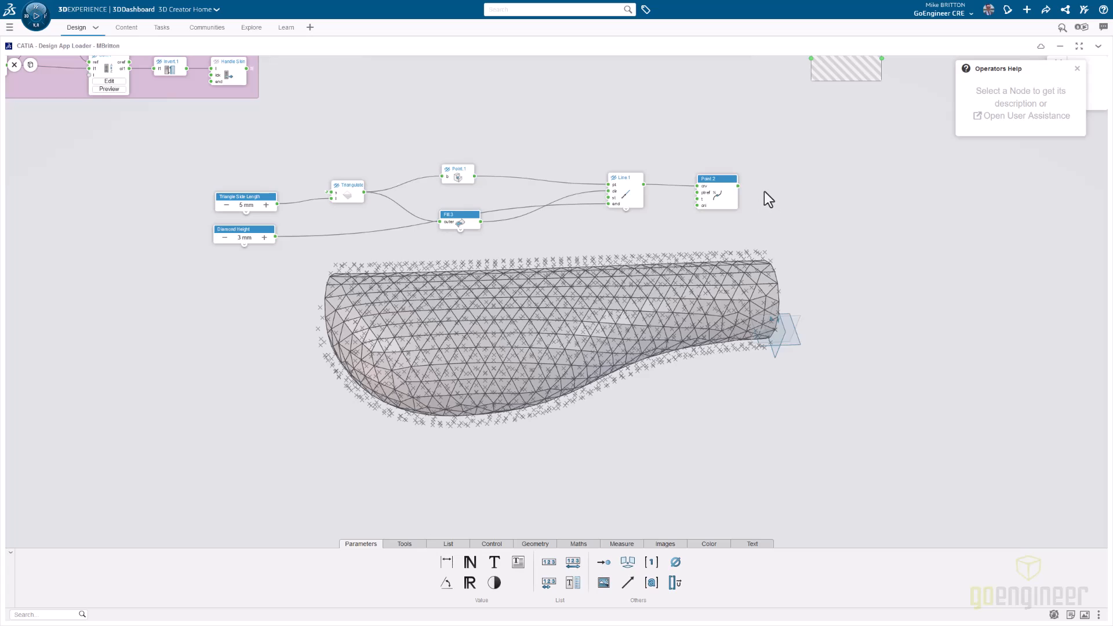
- Hide the Point on Curve Ratio node's result in the model
left_click(717, 194)
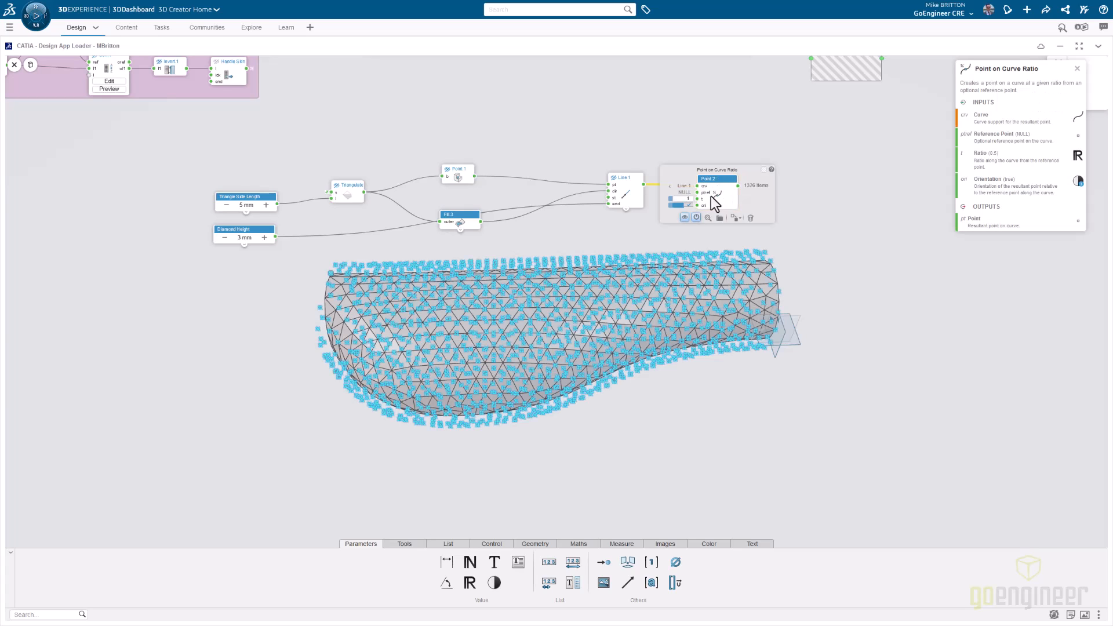
left_click(684, 218)
left_click(804, 233)
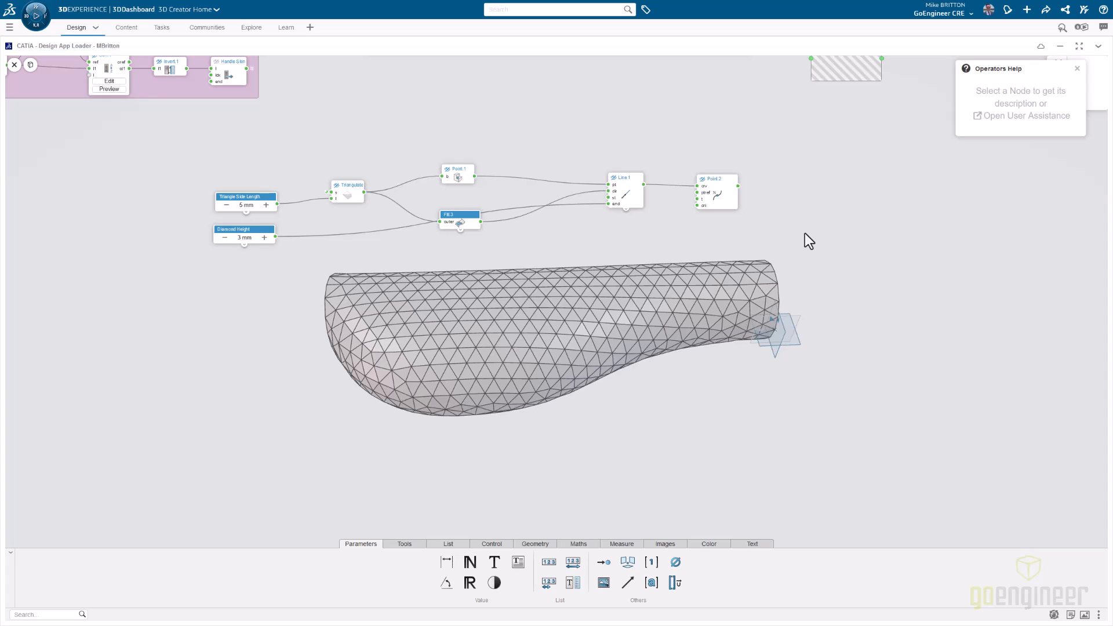
- Add an Extrude To Point node near the Point on Curve Ratio node
double_click(805, 233)
type("extru")
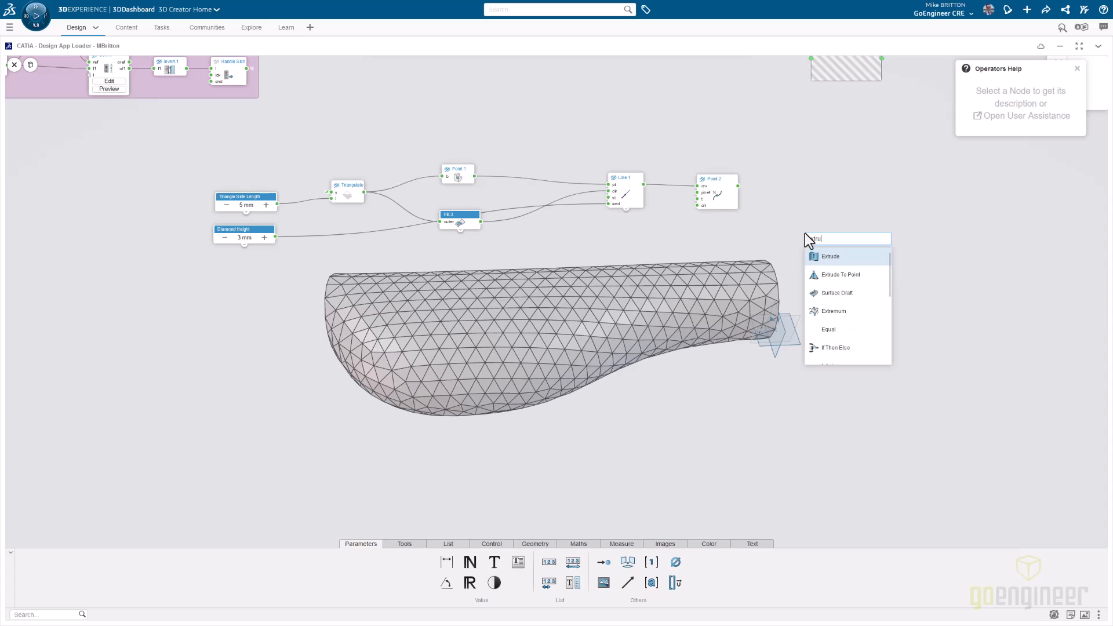
type("de")
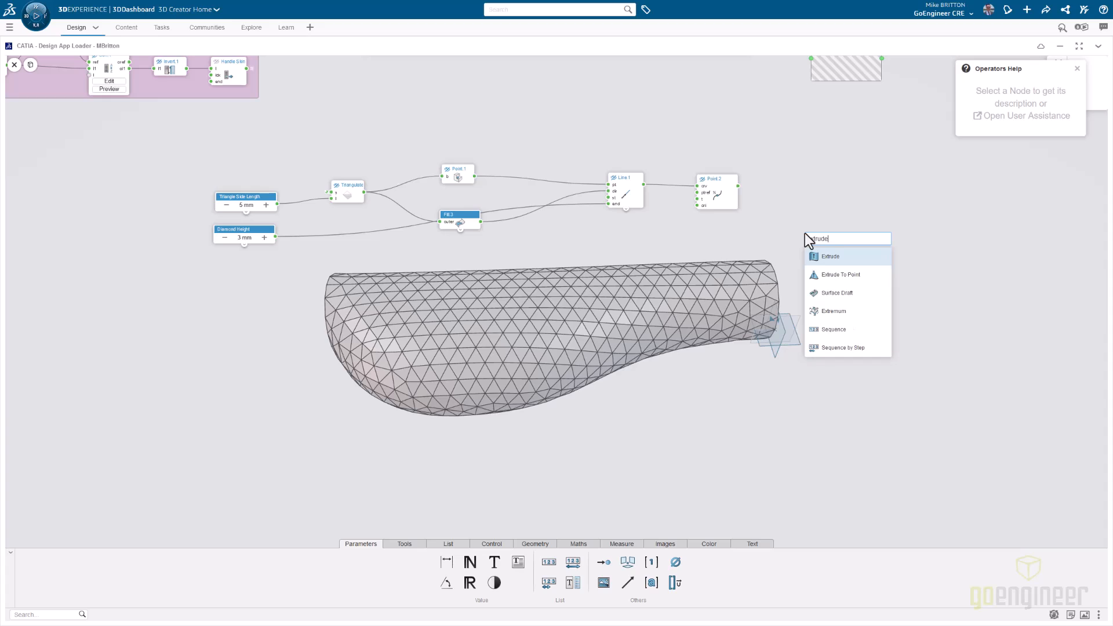
left_click(838, 275)
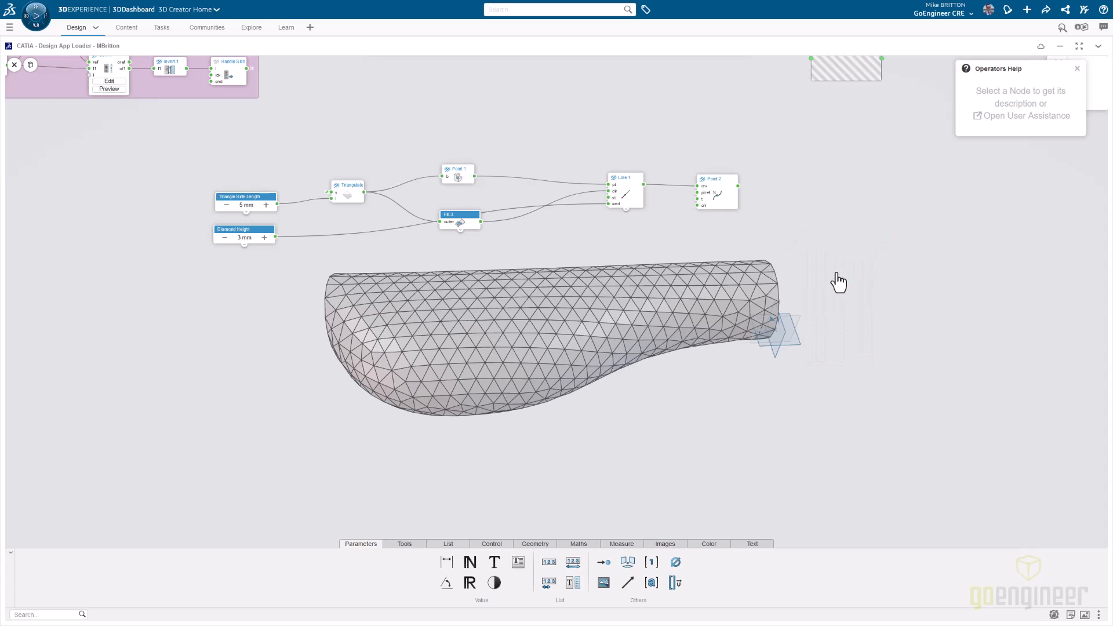
- Show the Point on Curve Ratio node's points in the model again
left_click(722, 182)
left_click(689, 218)
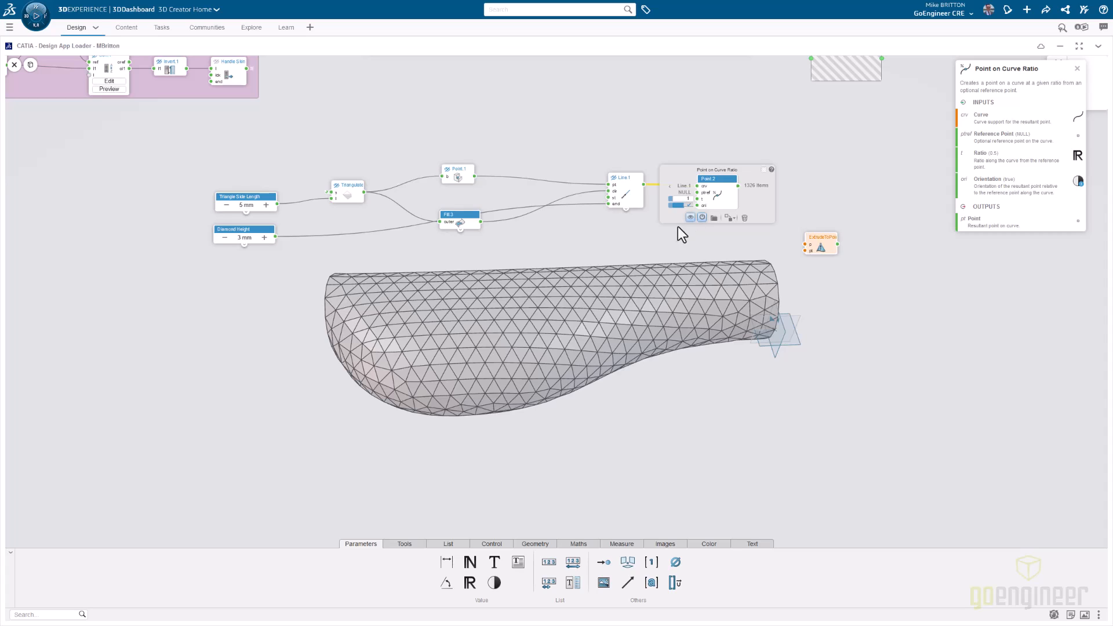
- Place Extrude To Point beside the ratio point node, with its profile fed from Triangulate and its target point from Point on Curve Ratio
left_click(812, 200)
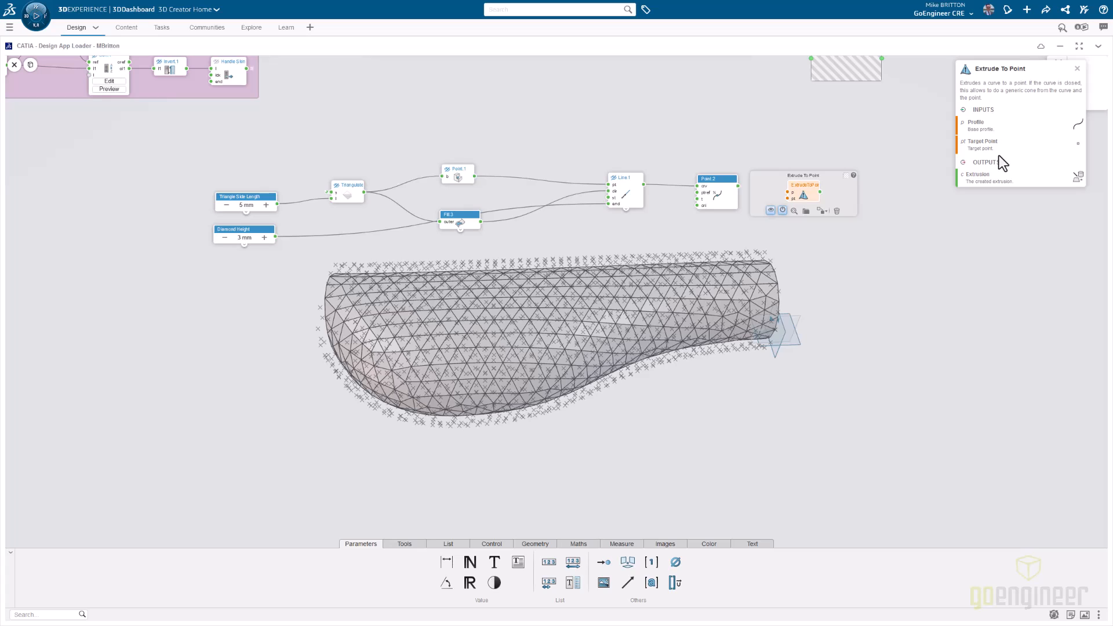
left_click_drag(364, 195, 788, 193)
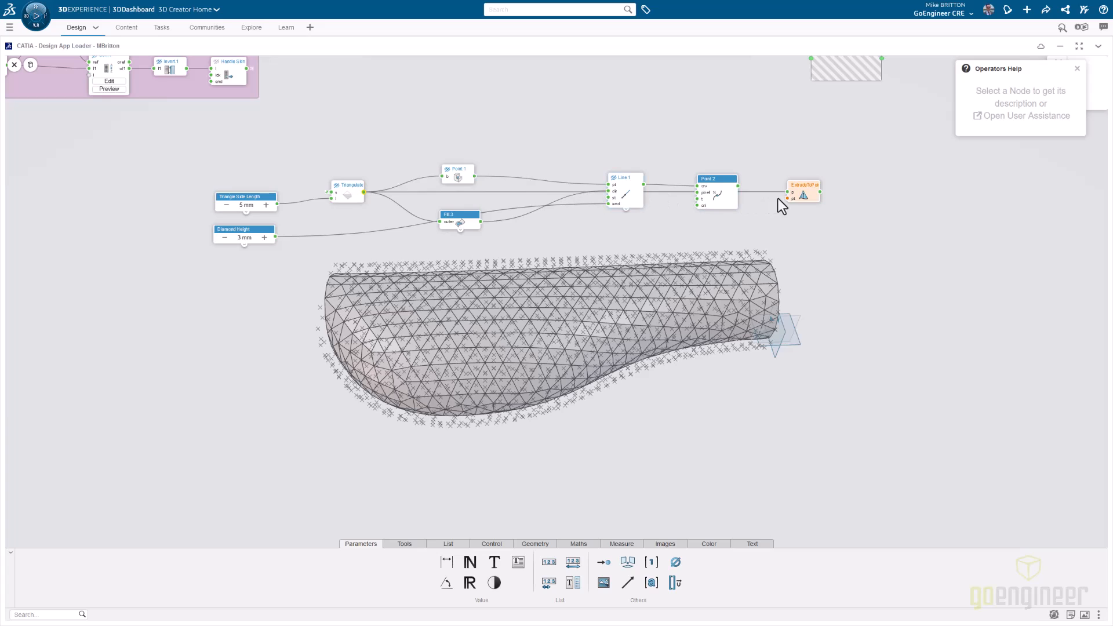
left_click_drag(737, 186, 787, 198)
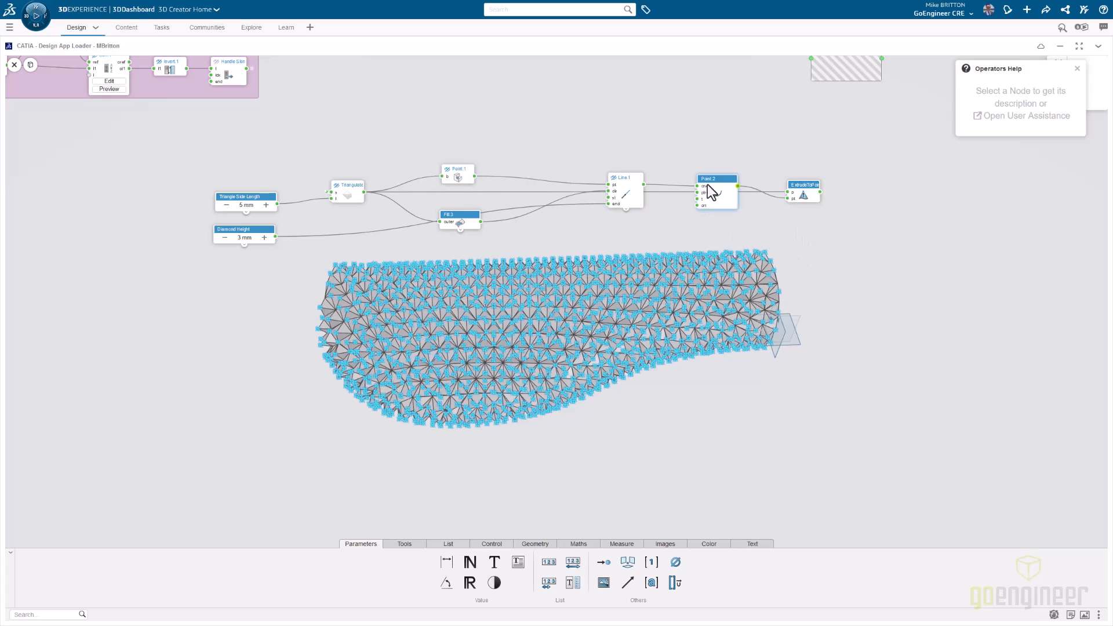
- Hide the ratio points so only the extruded pyramids display, and inspect the Extrude To Point node's output list
left_click(704, 188)
left_click(660, 246)
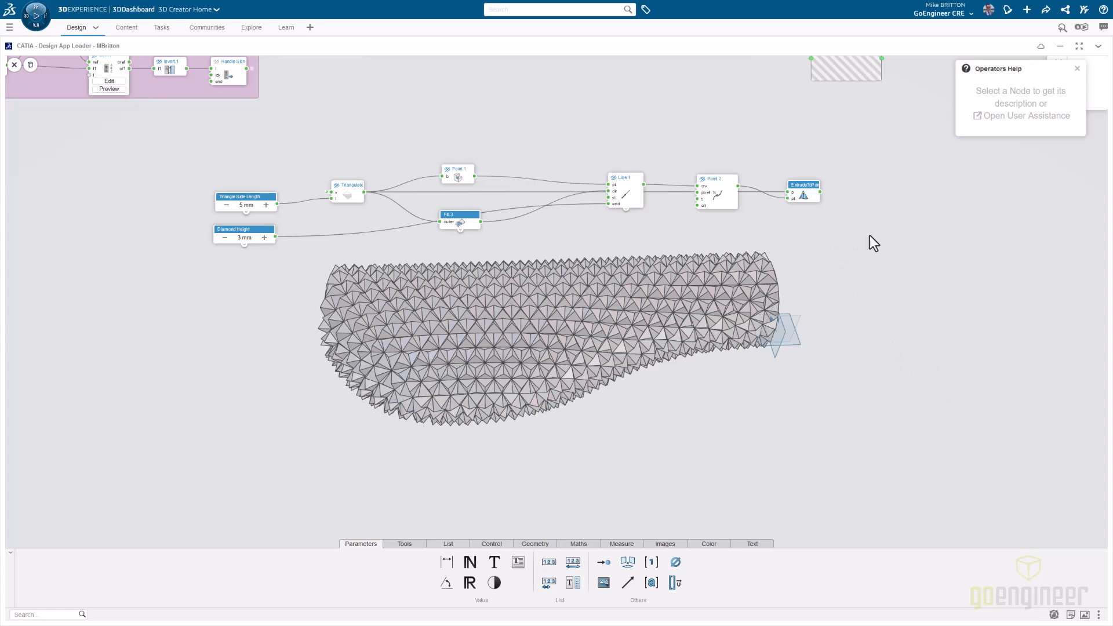
left_click(825, 195)
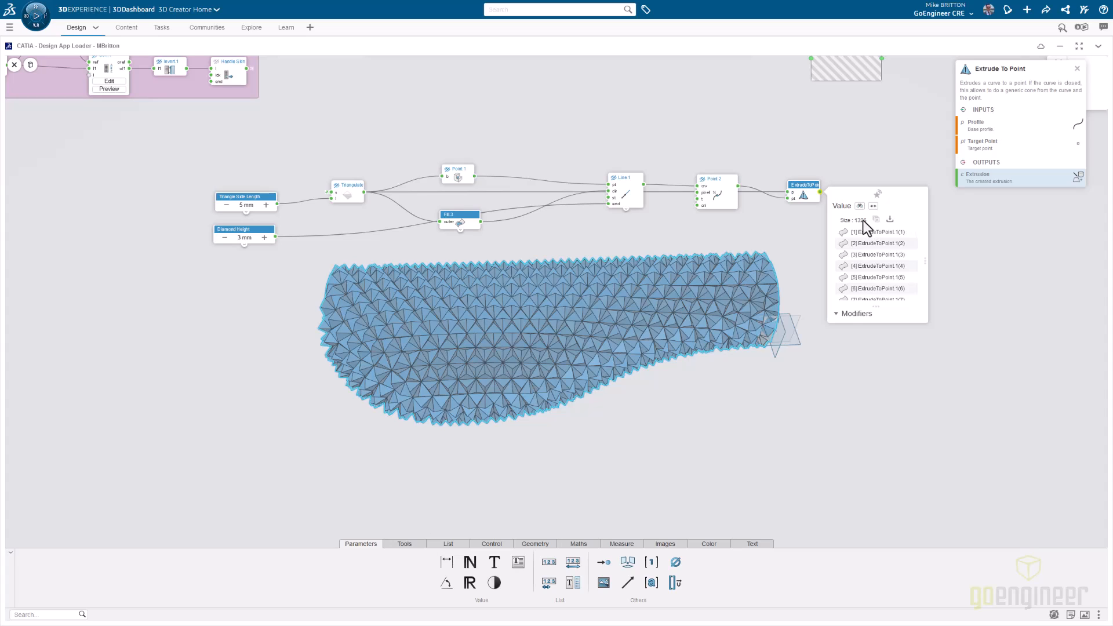
left_click(848, 153)
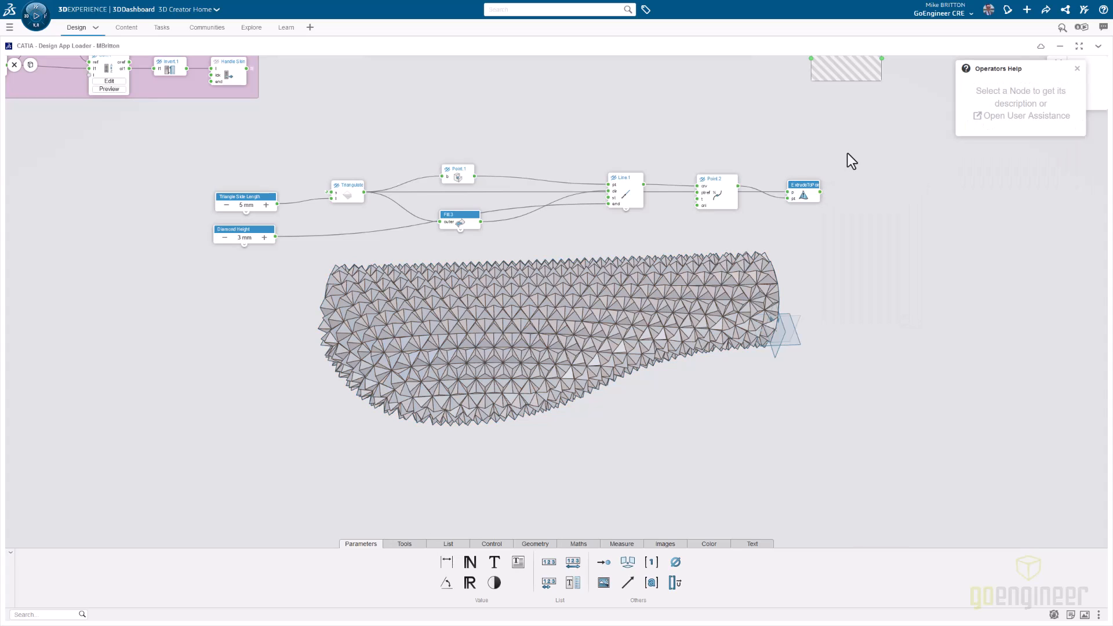
- Add a Close Surface node beside Extrude To Point and connect the extrusion output to its input
type("close")
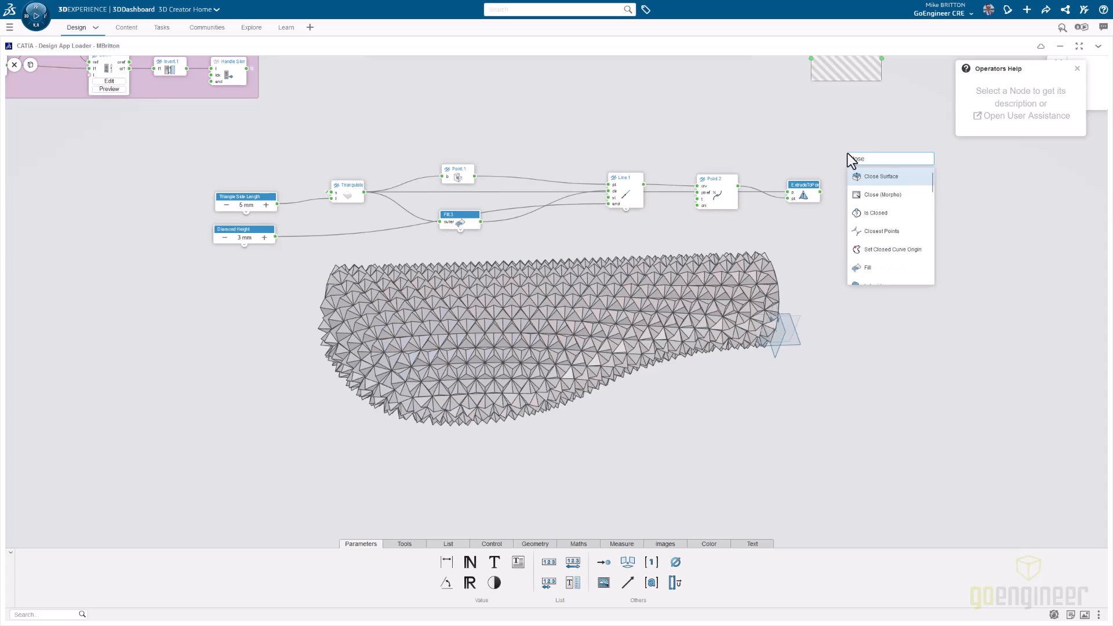
left_click(864, 178)
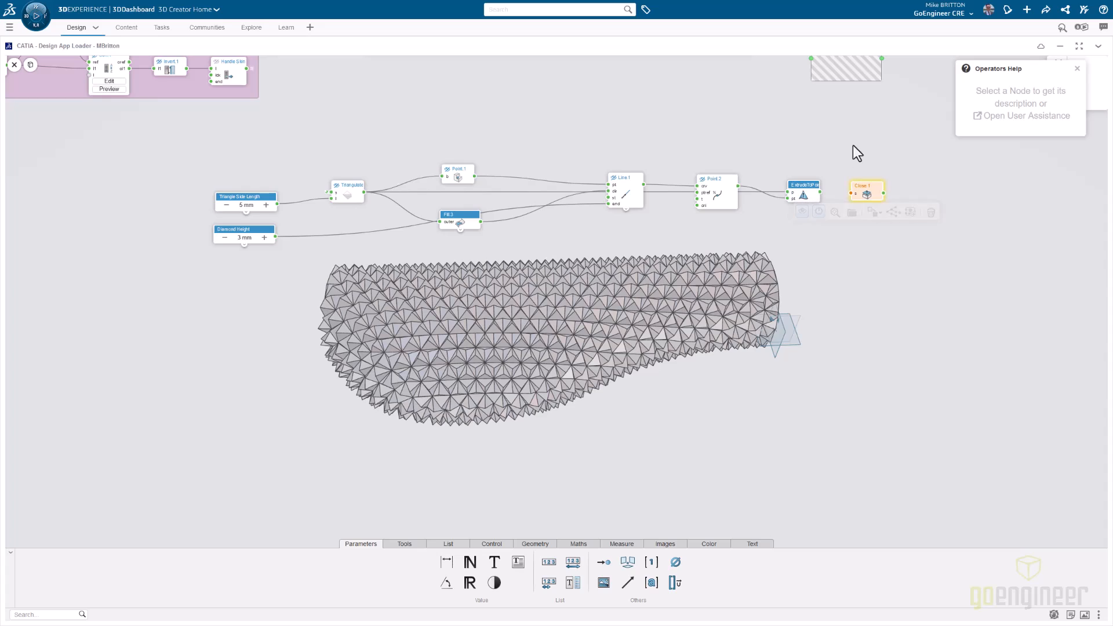
left_click_drag(820, 192, 850, 193)
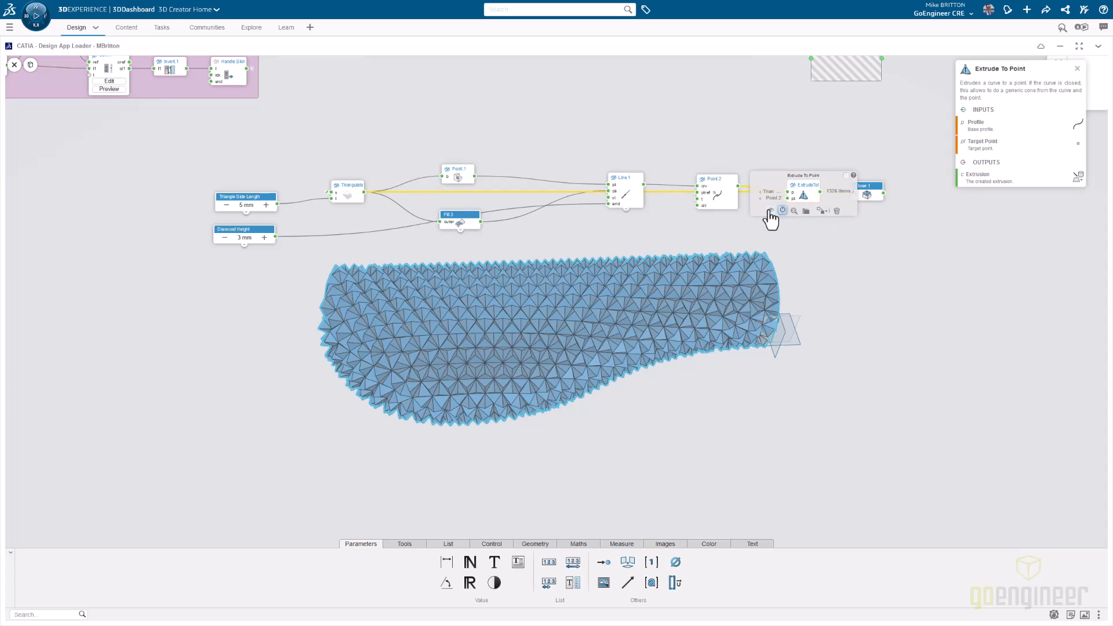
- Compare the output lists of the Close Surface, Extrude To Point and Triangulate nodes
mouse_move(885, 197)
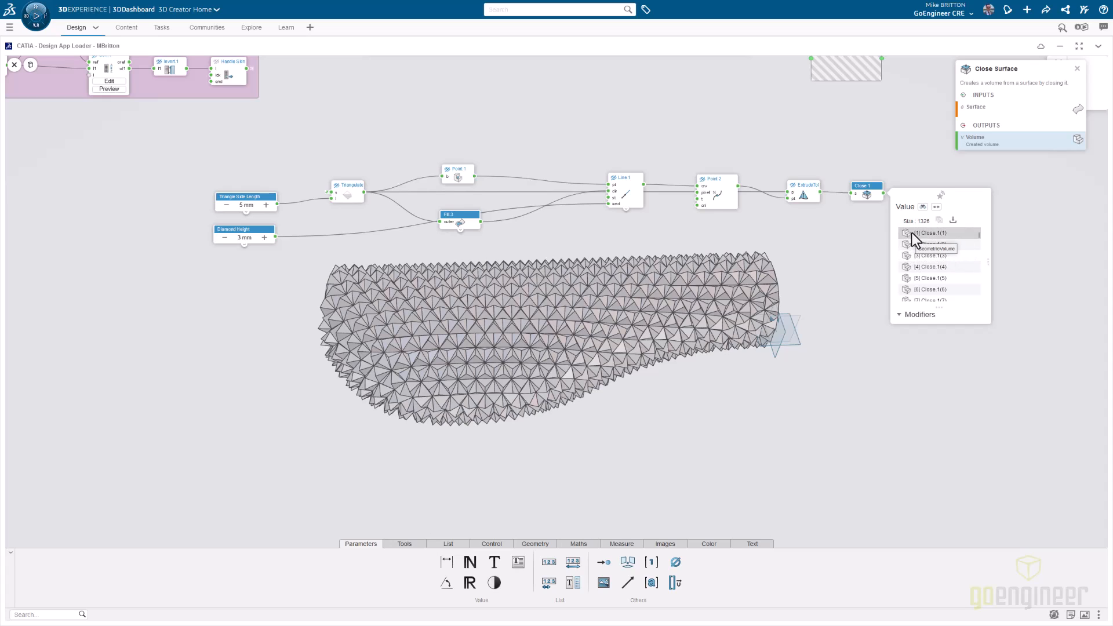
mouse_move(821, 191)
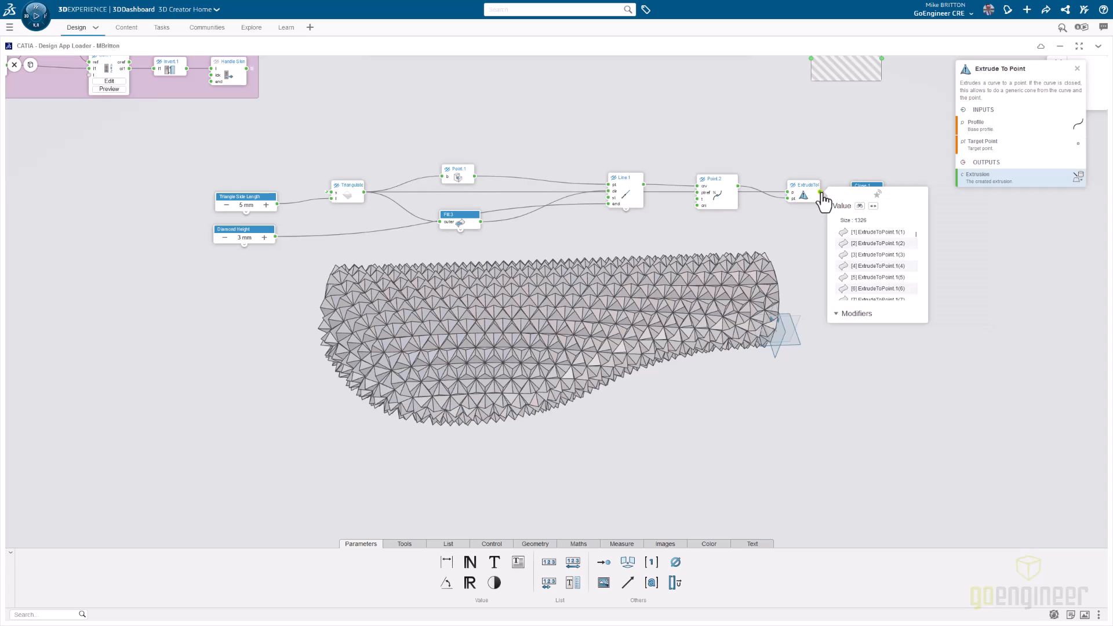
left_click(364, 195)
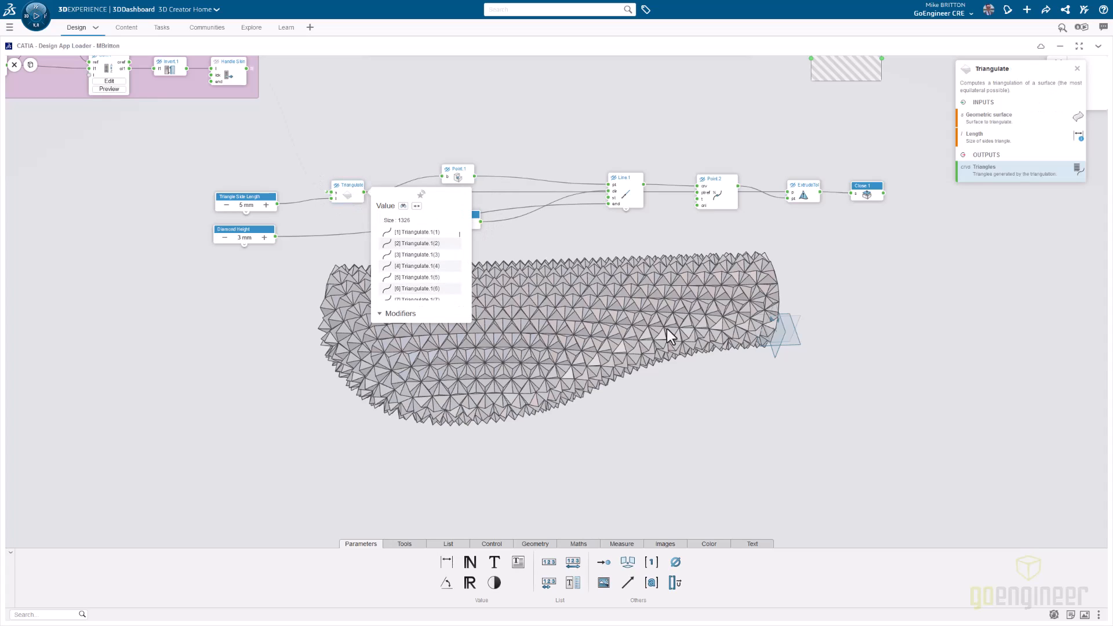
left_click(909, 293)
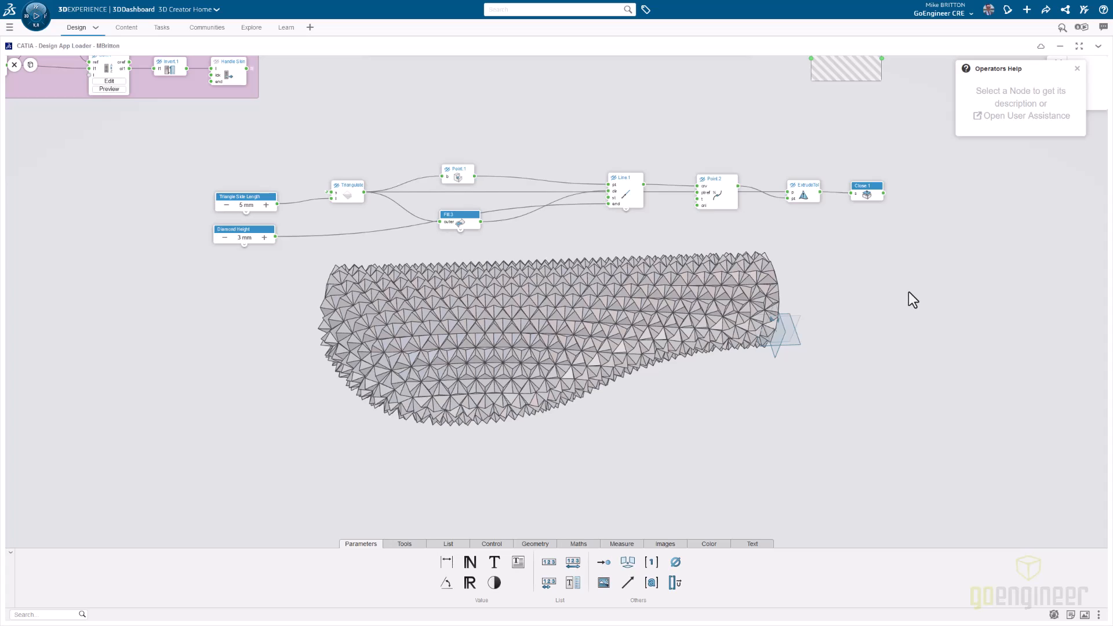
- Add a Publish node after Close Surface and feed it with the closed volumes
double_click(908, 292)
type("union")
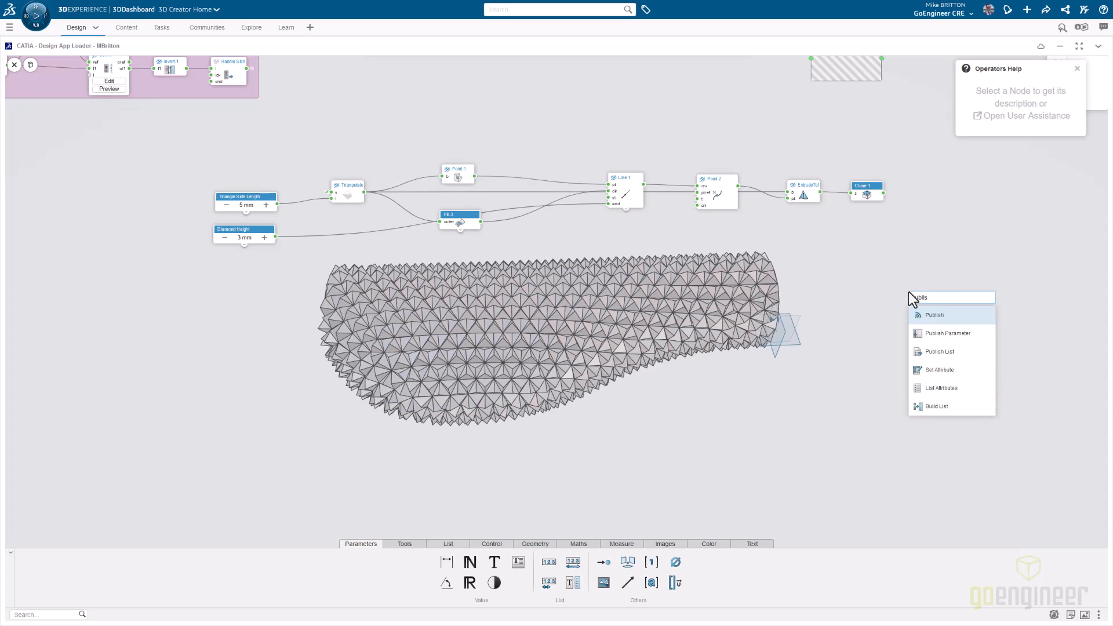
key("Return")
left_click_drag(922, 300, 903, 196)
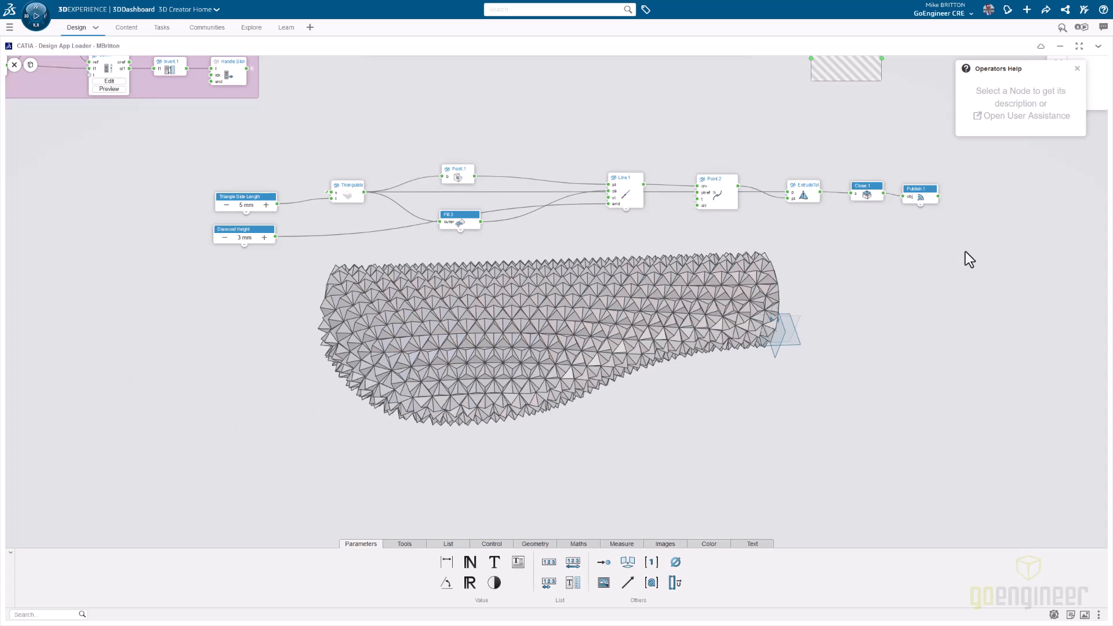
- Group all the diamond pattern nodes, from the length parameters through Publish, into a region named Diamond Grip
left_click_drag(170, 127, 968, 255)
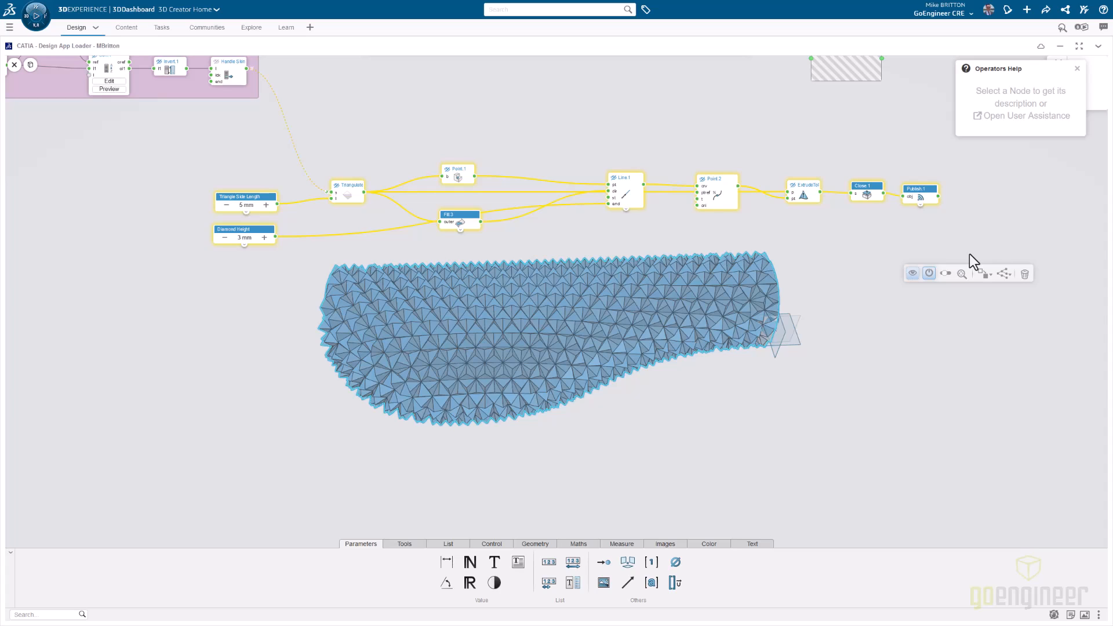
left_click(980, 275)
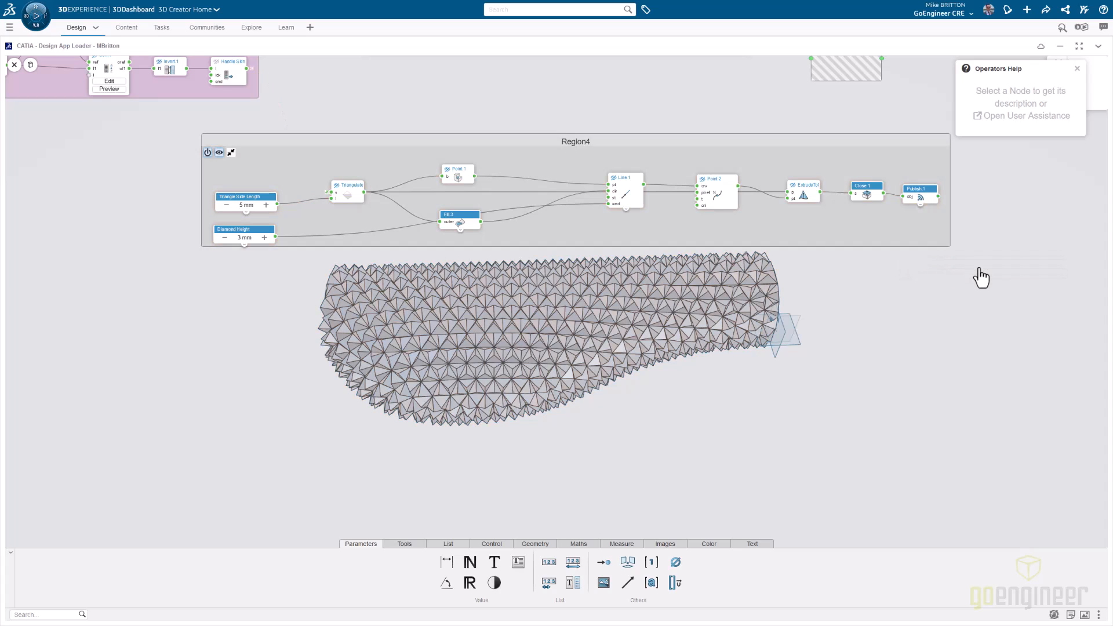
double_click(572, 142)
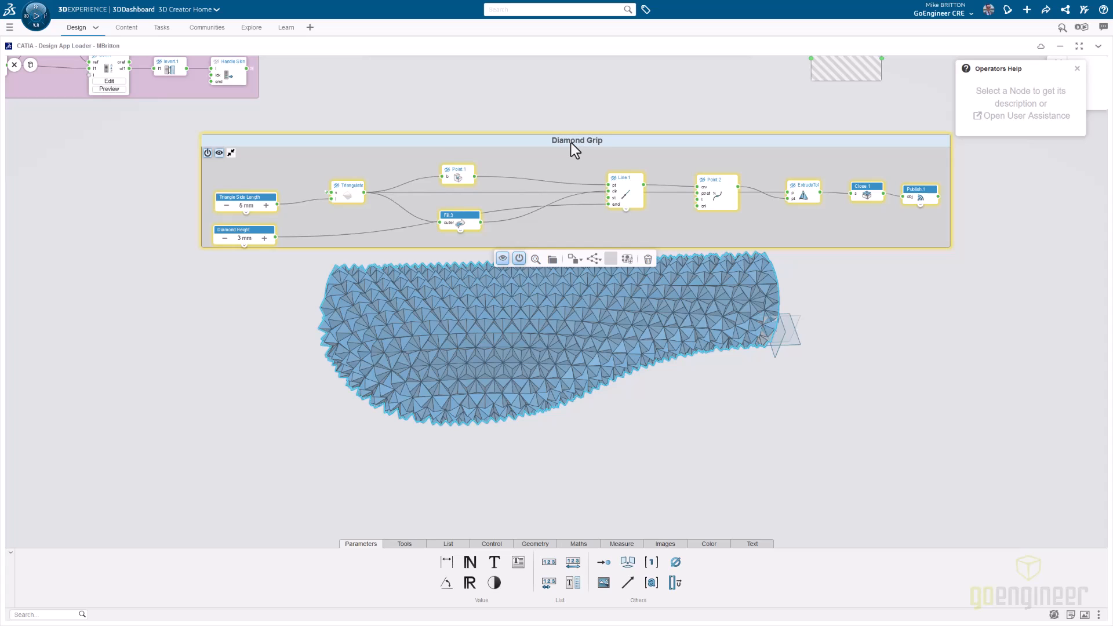
- Auto-arrange the nodes inside the Diamond Grip region and color the region bright cyan
left_click(592, 261)
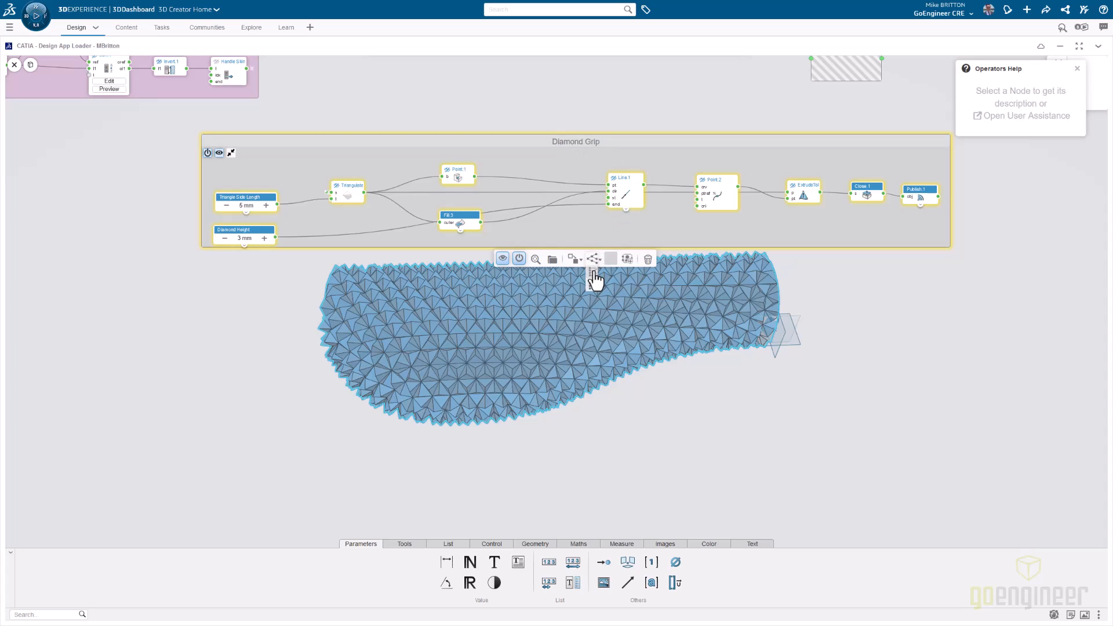
left_click(320, 164)
left_click(491, 260)
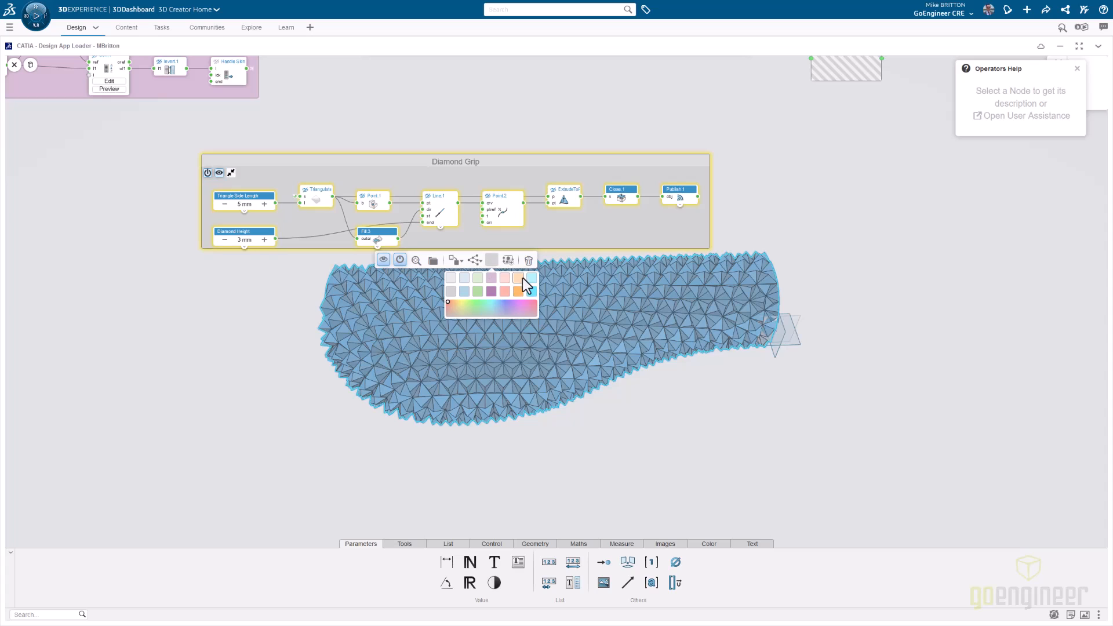
left_click(532, 290)
left_click(840, 204)
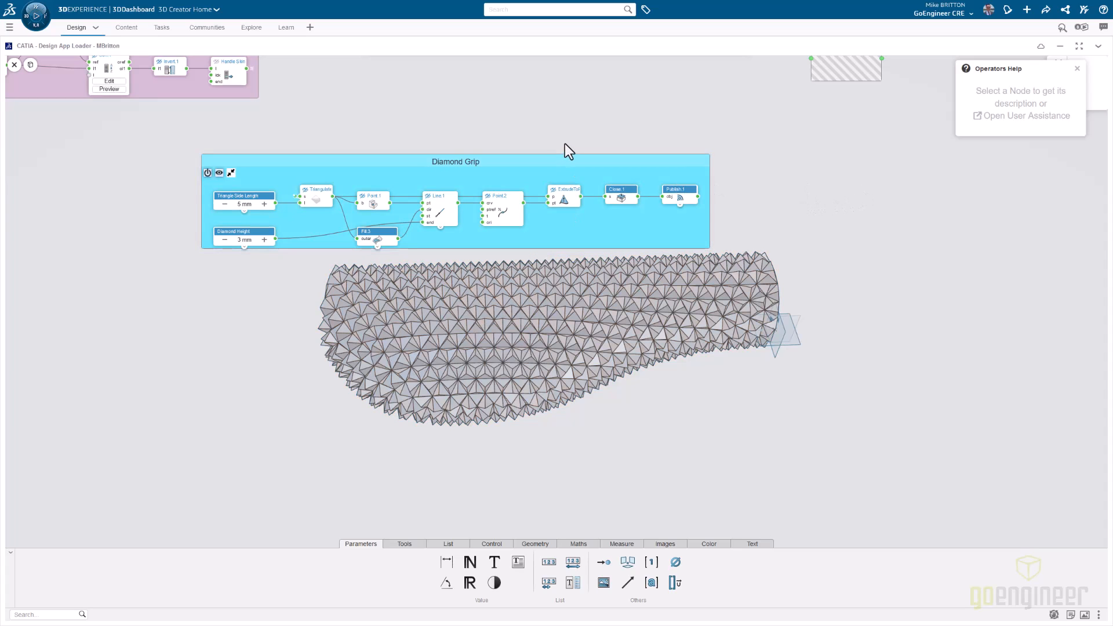
- Exit the node graph and show the experiment parameters with both Voronoi Grip Pattern groups collapsed, leaving Diamond Grip expanded
scroll(567, 142, "down", 2)
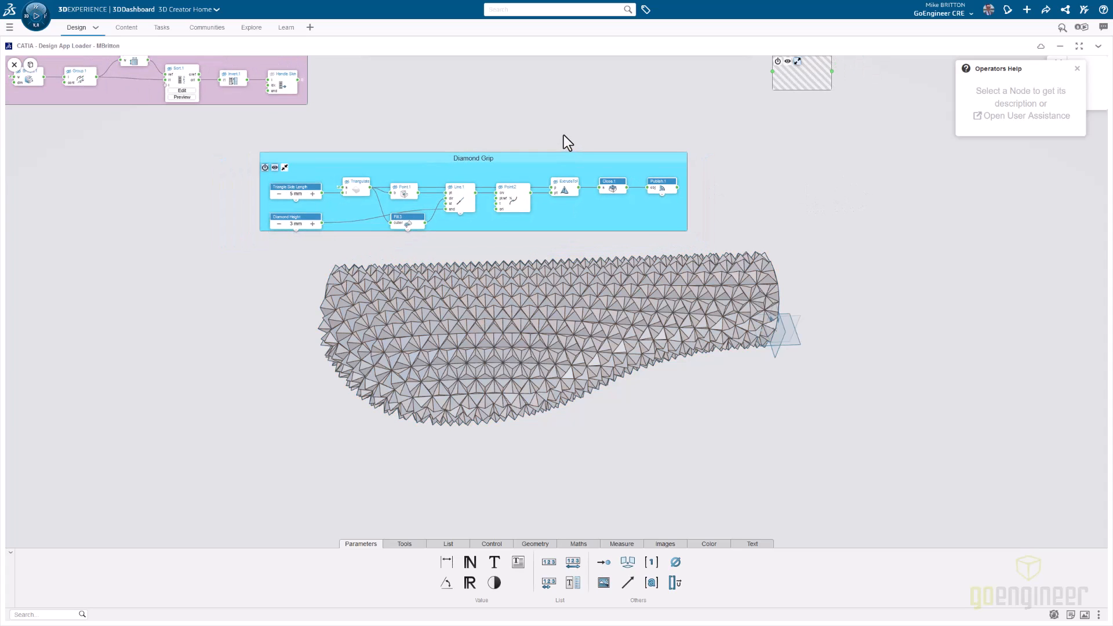
left_click(14, 65)
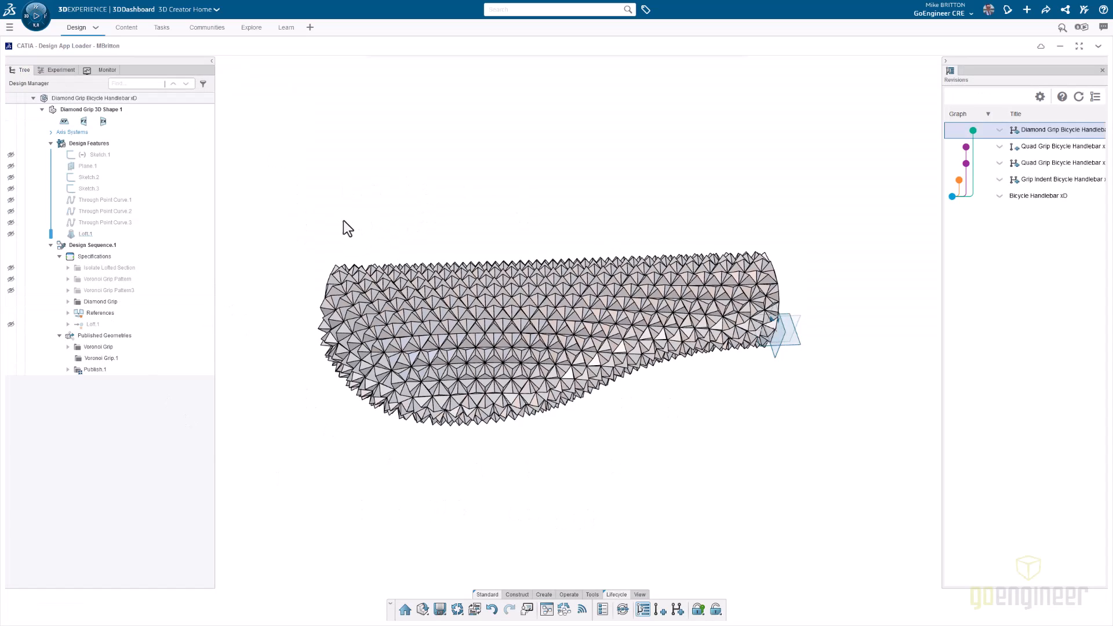
left_click(52, 71)
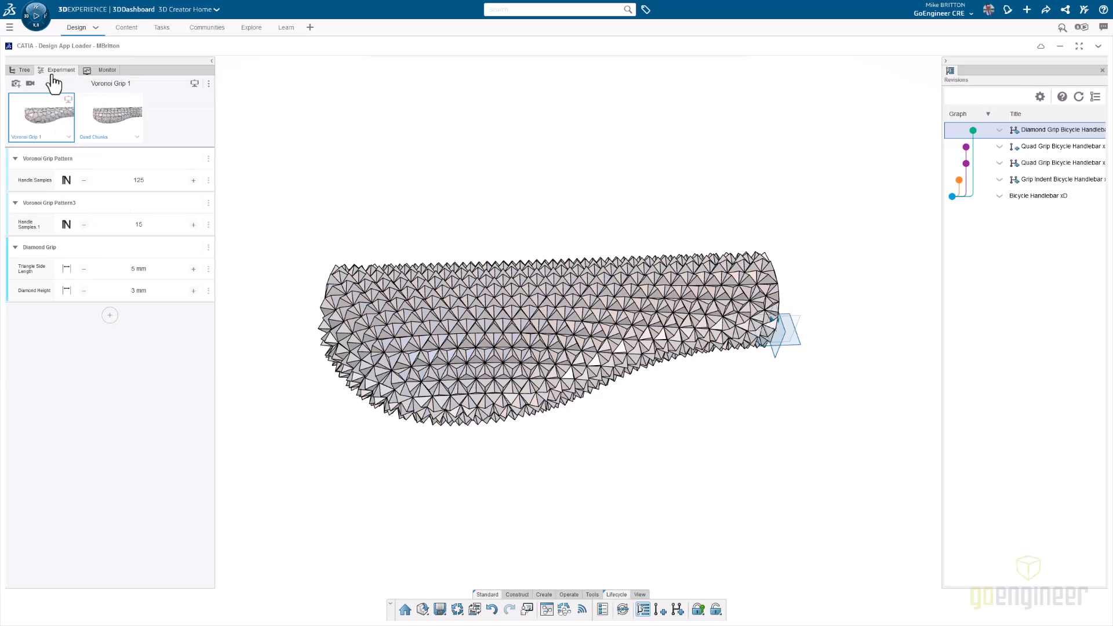
left_click(15, 159)
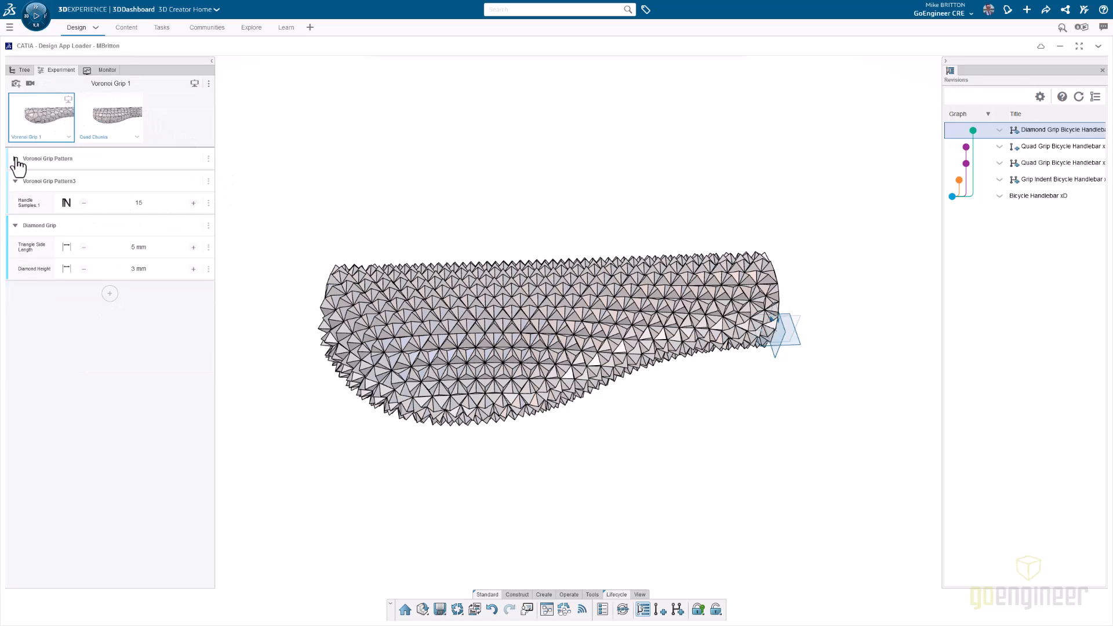
left_click(15, 182)
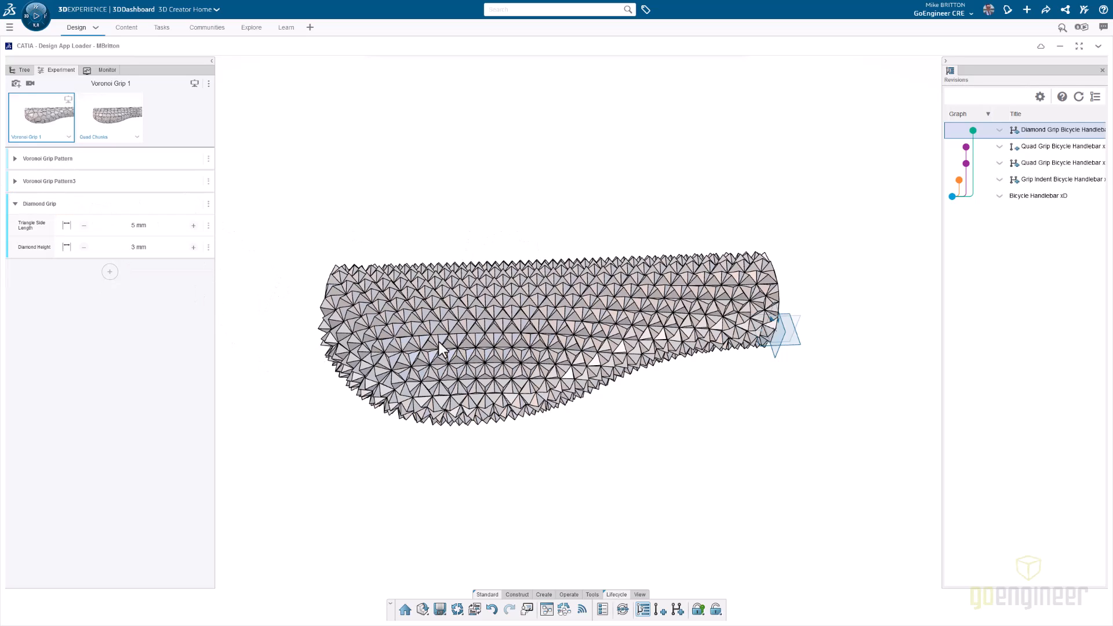
scroll(444, 348, "down", 1)
scroll(442, 348, "up", 1)
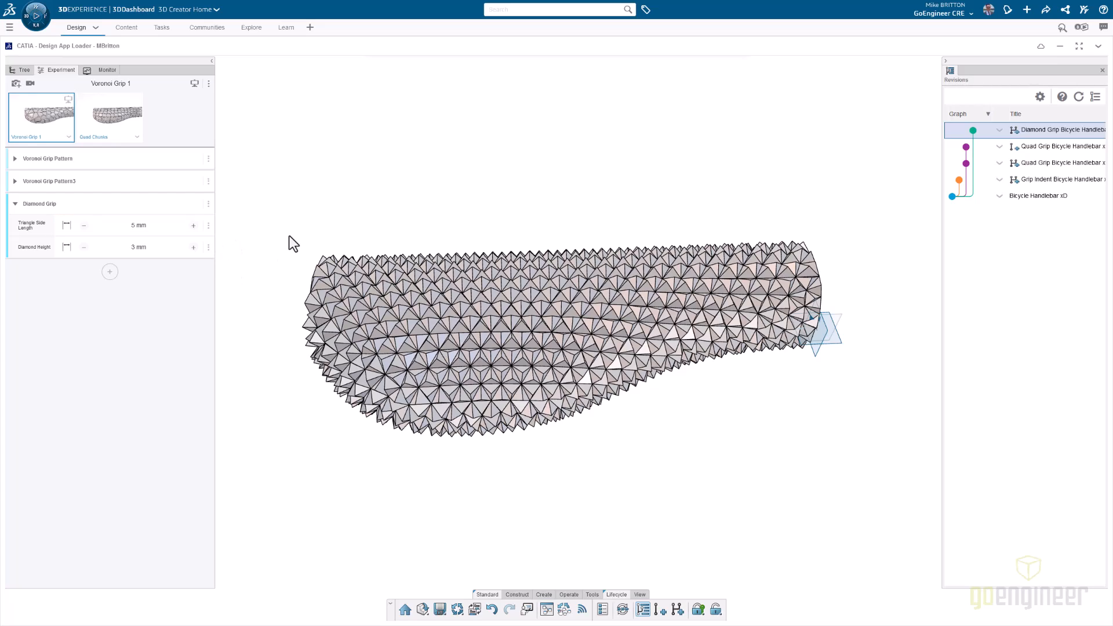
- Capture the current design as a new variant named 5mm Diamond Sides
left_click(15, 84)
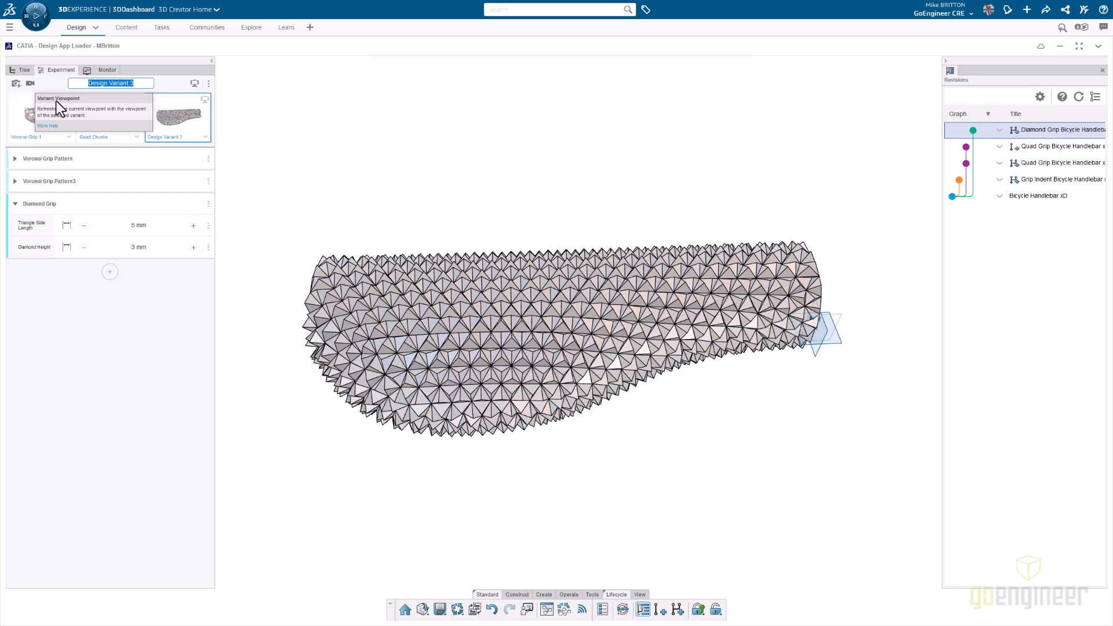
type("5mm Diamond Sides")
key("Return")
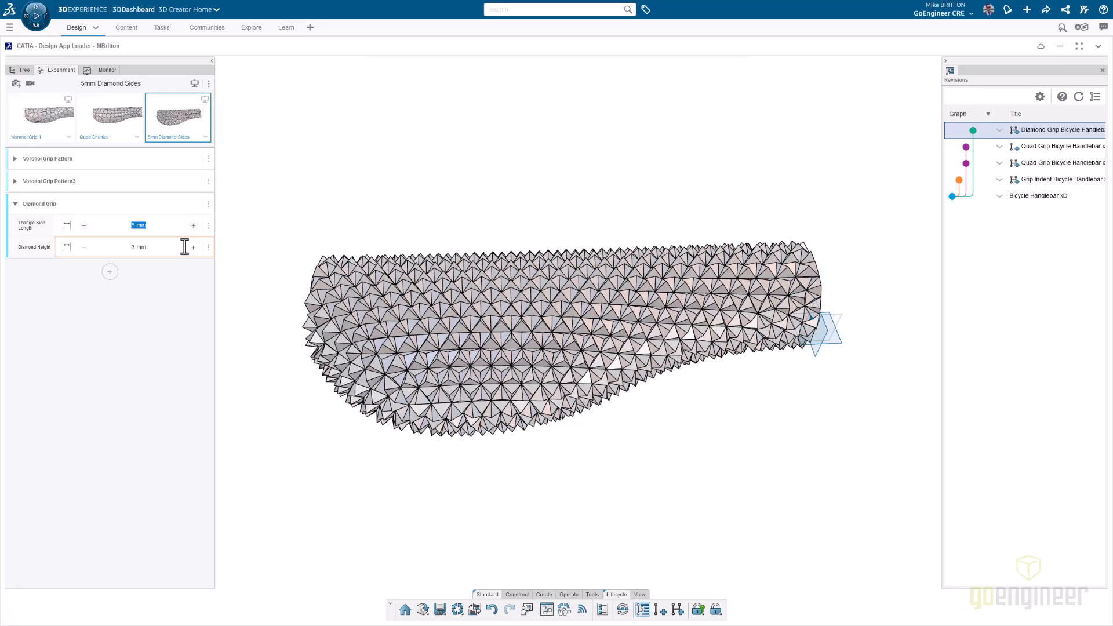
- Set the Diamond Grip's triangle side length to 10 mm
type("10")
key("Return")
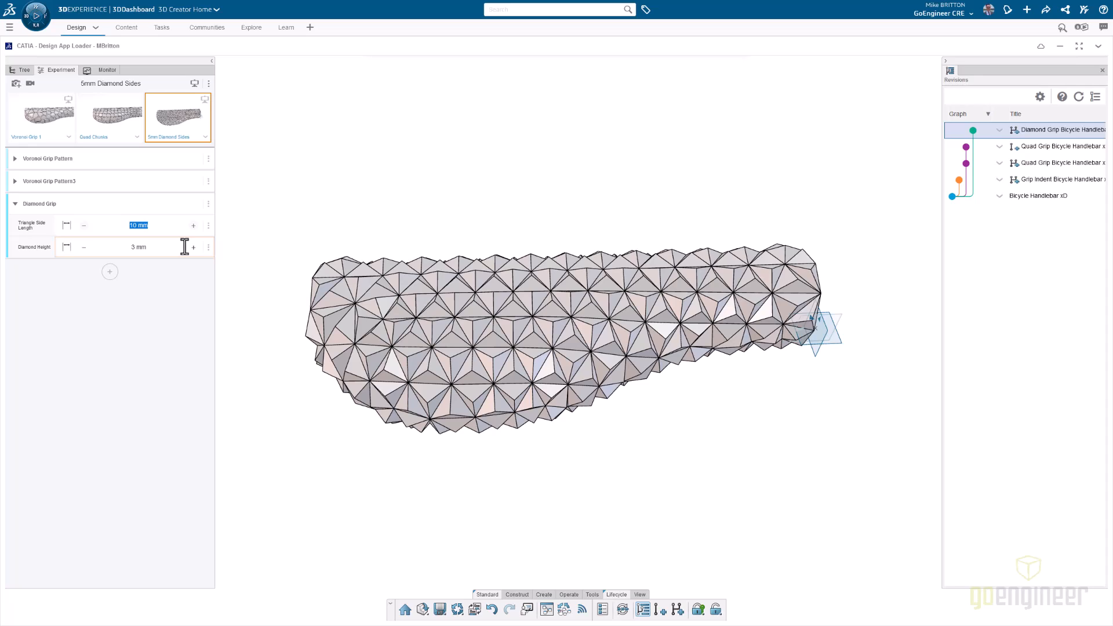
- Set the triangle side length to 5 mm and the diamond height to 2 mm, and inspect the grip from another angle
type("5")
left_click(161, 247)
type("2")
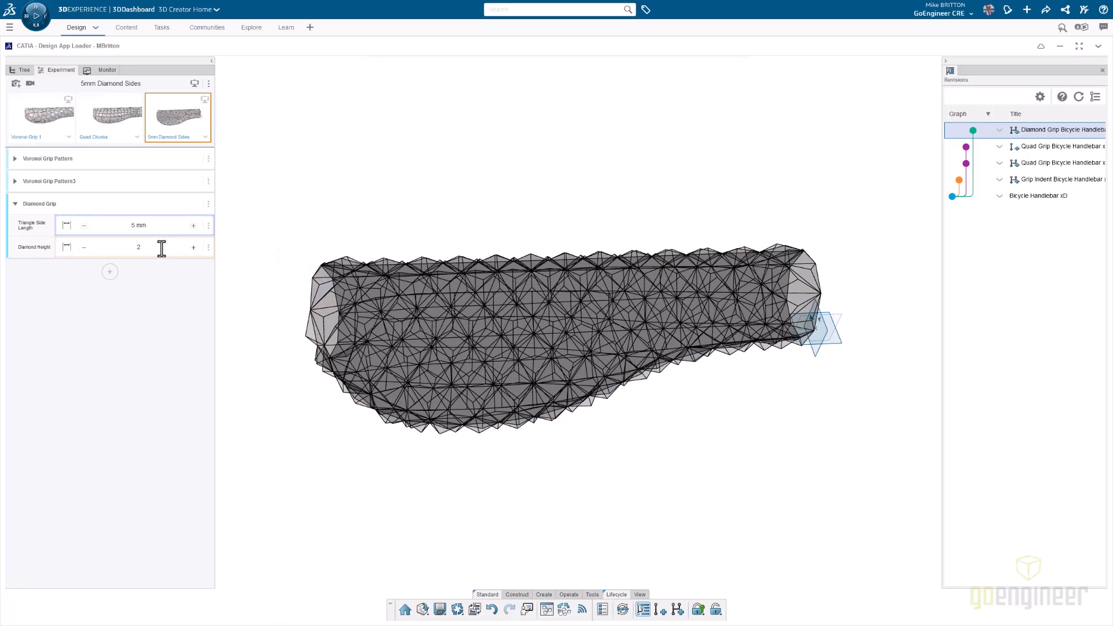
key("Return")
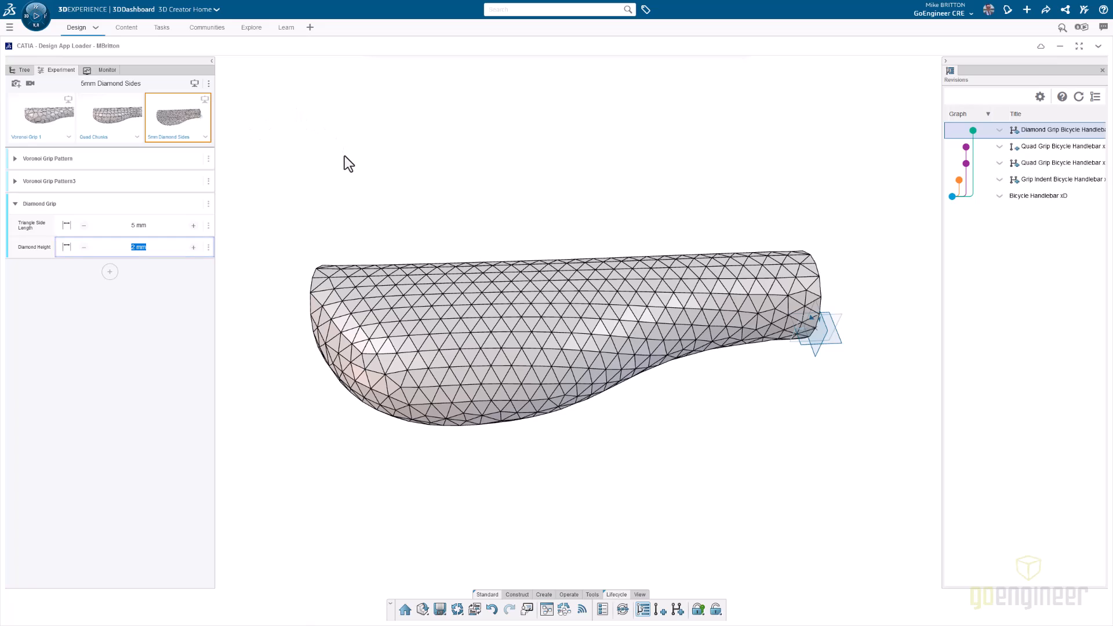
left_click(344, 156)
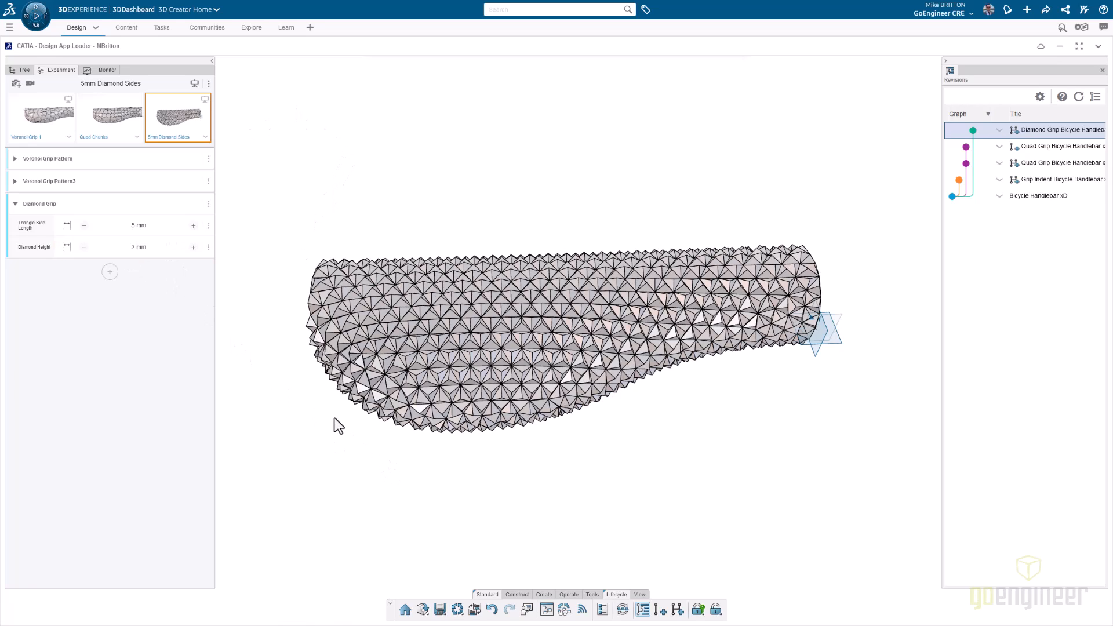
middle_click_drag(451, 468, 455, 314)
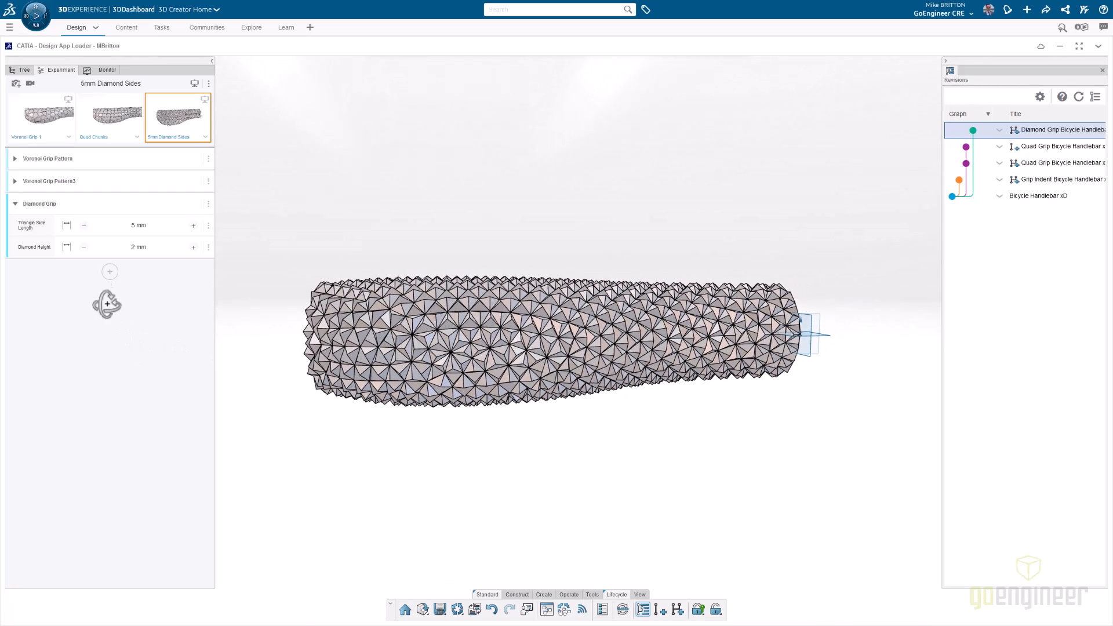
- Set the diamond height to 1 mm and inspect the finer pattern on the handle
left_click(130, 247)
type("1")
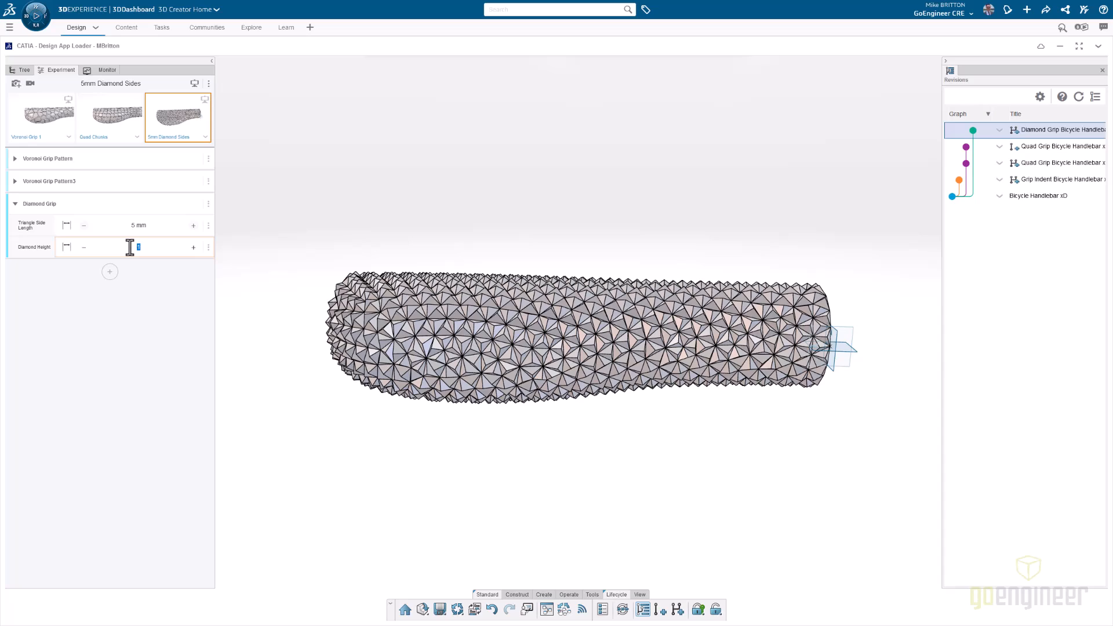
key("Return")
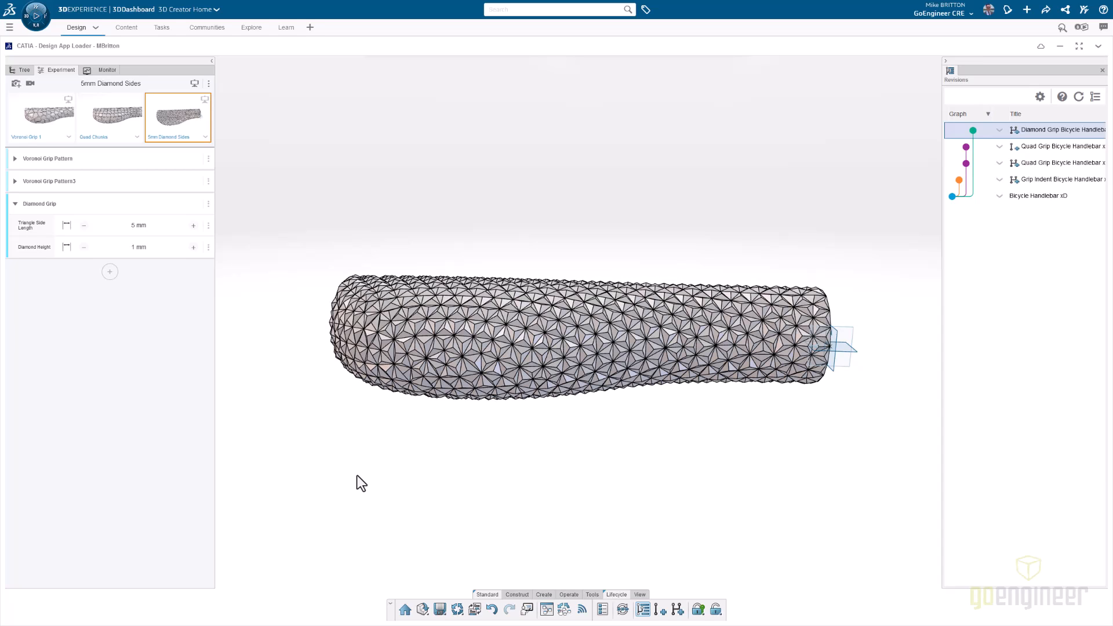
scroll(426, 304, "up", 5)
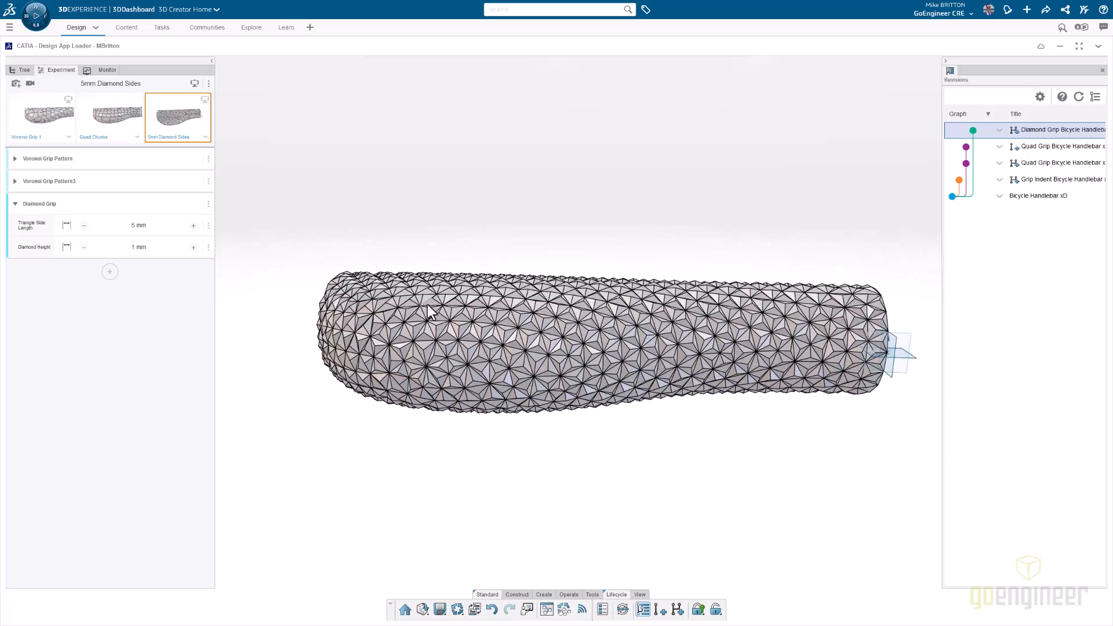
middle_click_drag(435, 294, 443, 417)
scroll(443, 406, "down", 5)
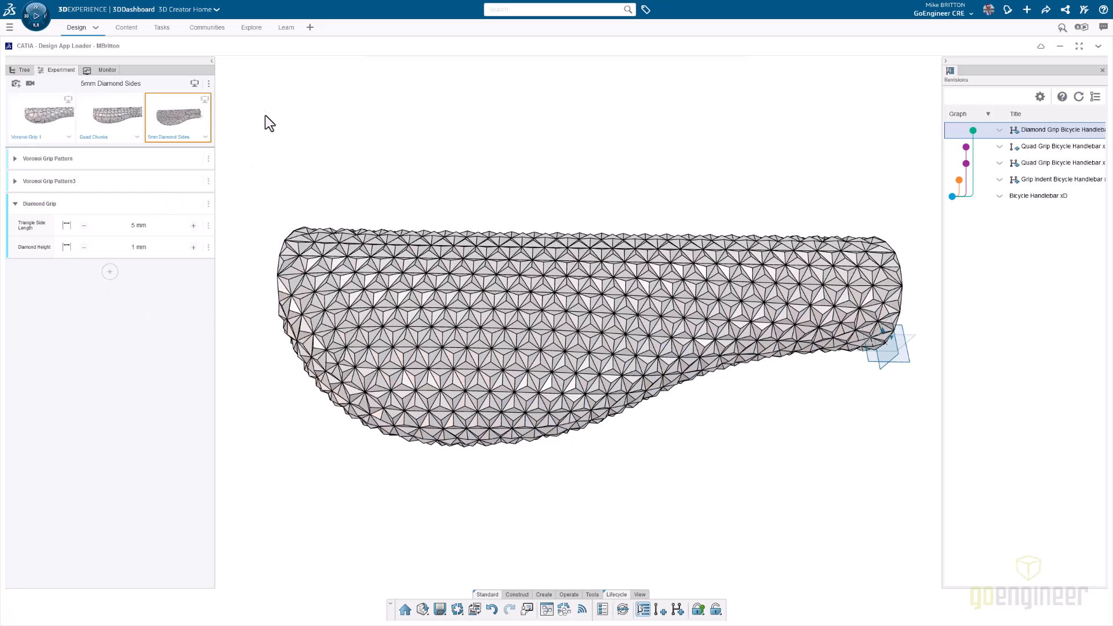
- Capture the current design as another variant named Fine Diamond Sides
left_click(16, 84)
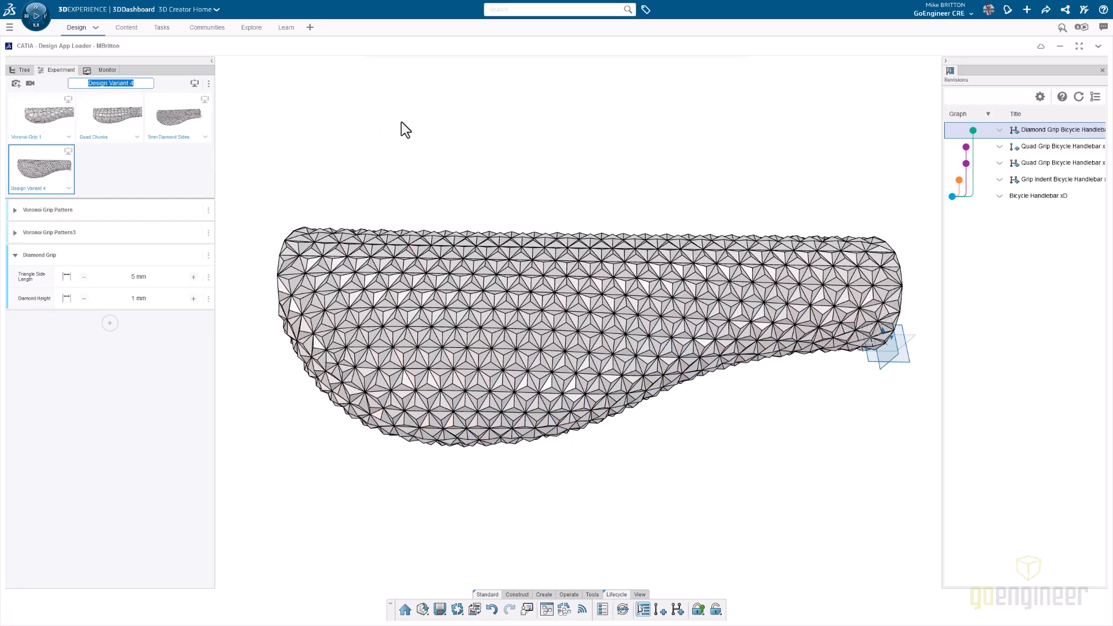
type("Fine Diamond Sides")
key("Return")
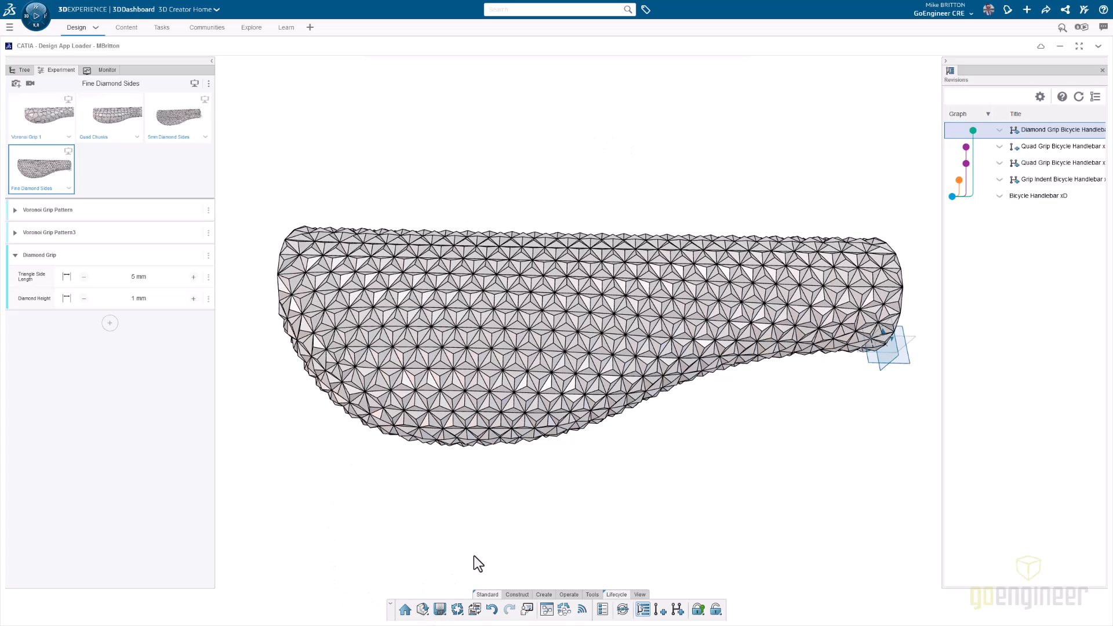
- Return to the design tree and open the diamond grip handlebar in xDesign
left_click(21, 70)
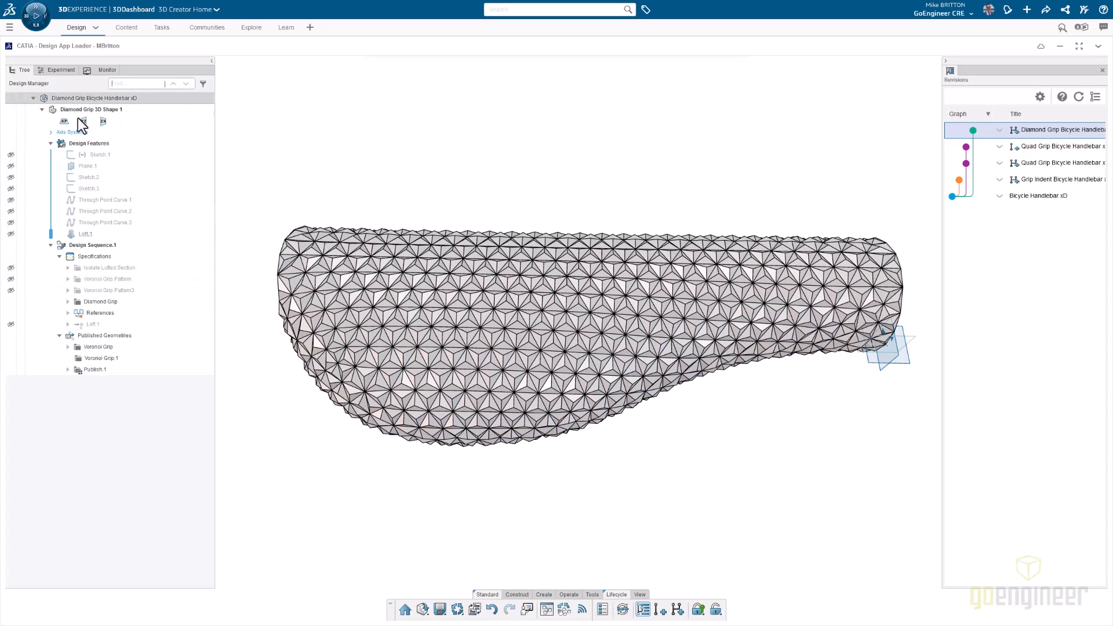
left_click(474, 610)
left_click(474, 610)
left_click(516, 341)
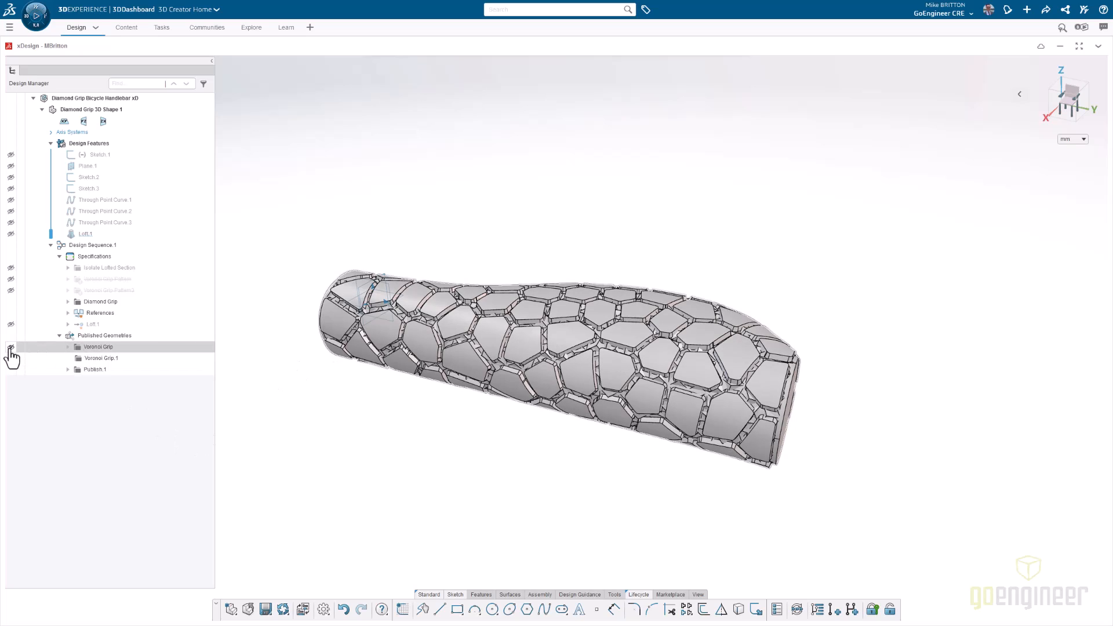
- Hide the published Voronoi Grip and Voronoi Grip.1 geometries so only the diamond grip displays
left_click(11, 347)
left_click(11, 359)
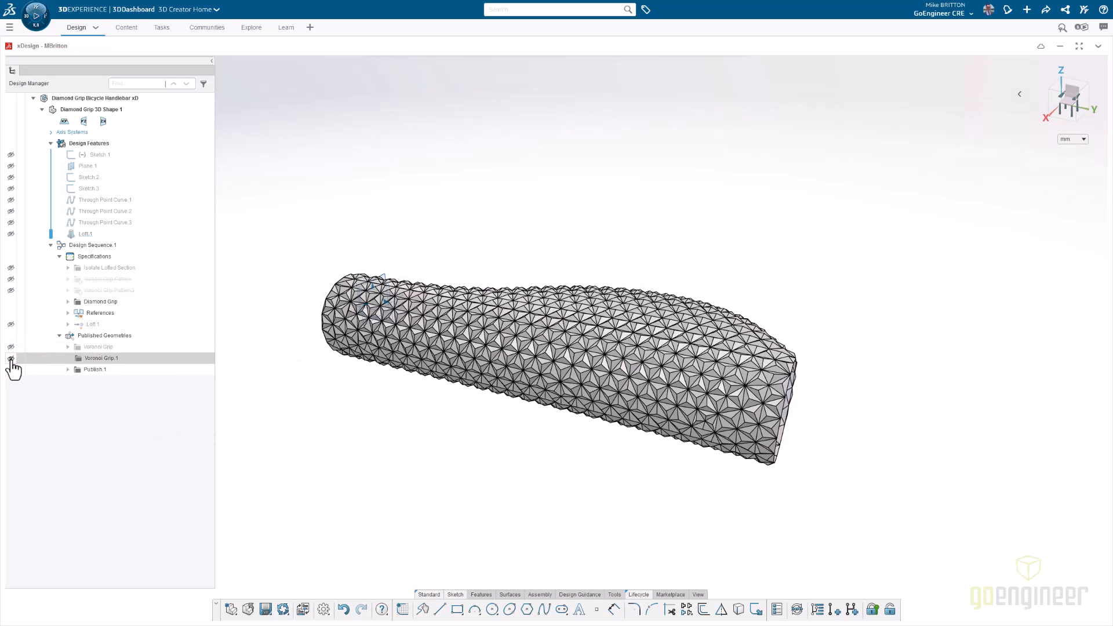
middle_click_drag(561, 464, 574, 491)
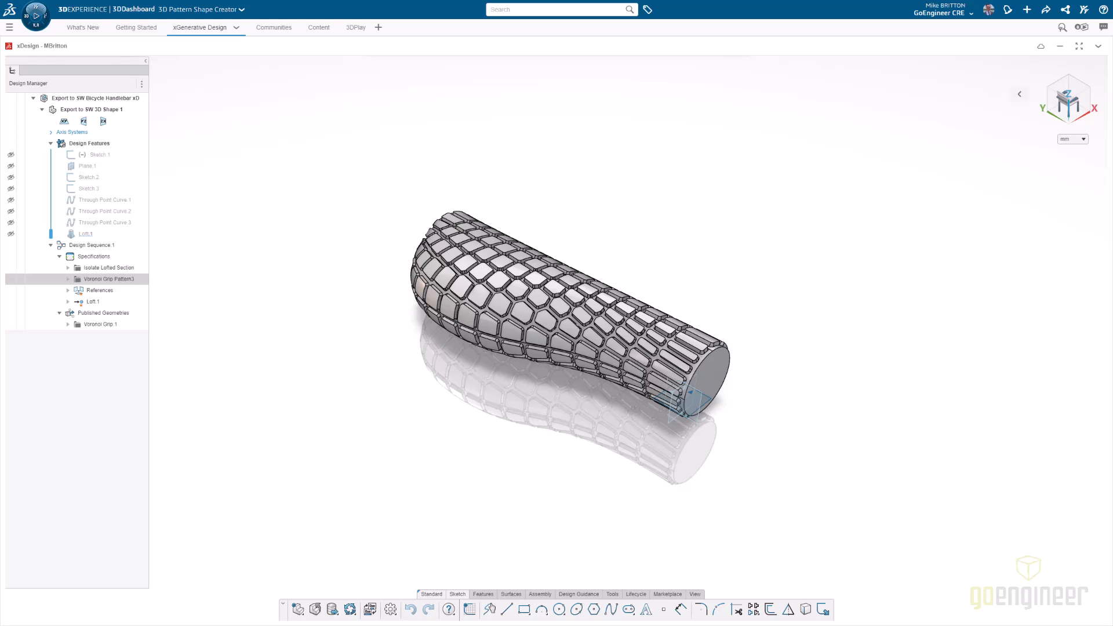
- Export the Voronoi grip handlebar to a file on disk in SLDXML format, named Export to SW Bicycle Handlebar xD
left_click(338, 615)
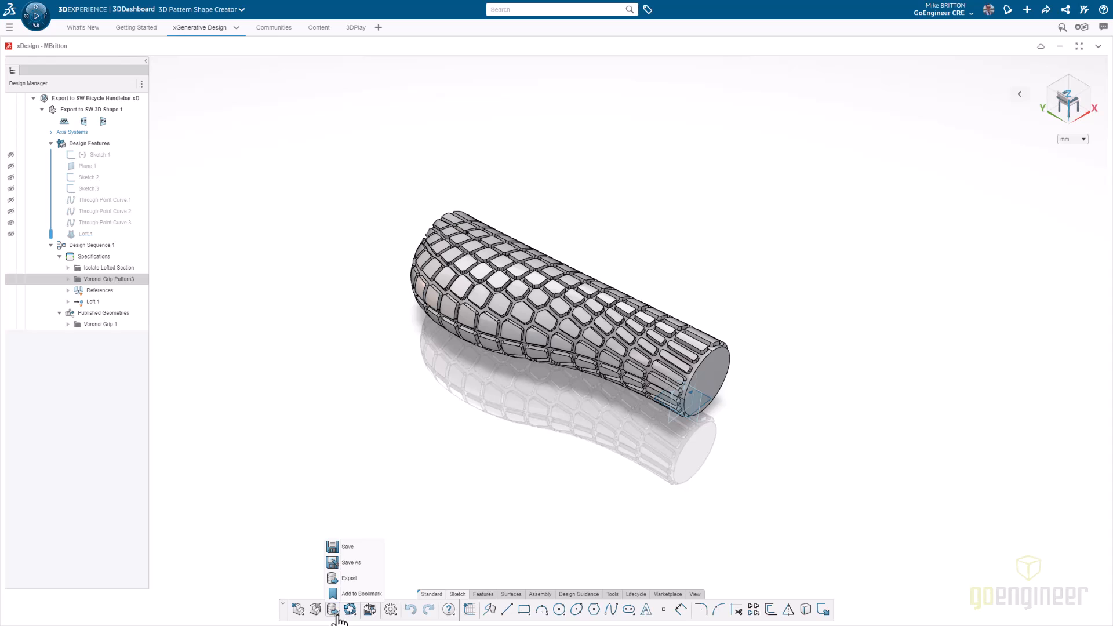
left_click(365, 579)
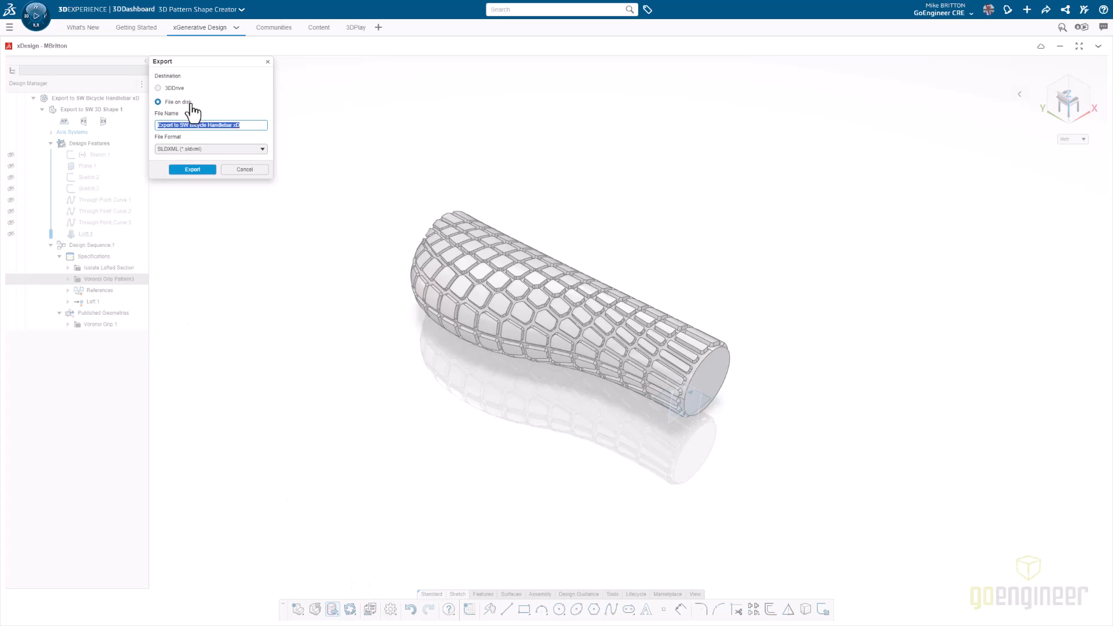
left_click(222, 151)
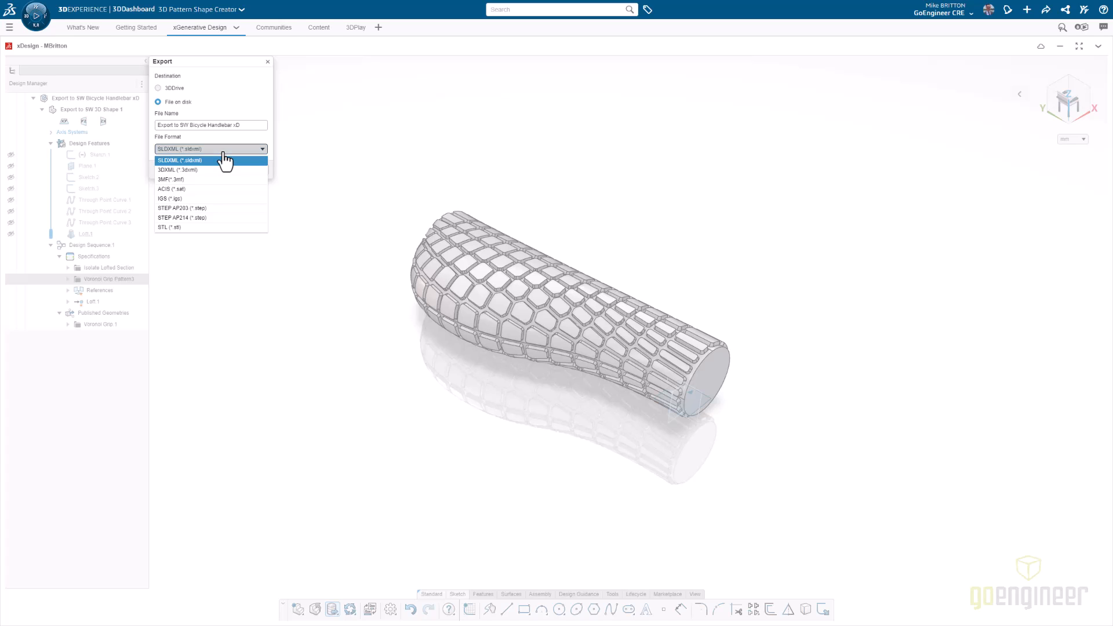
left_click(220, 161)
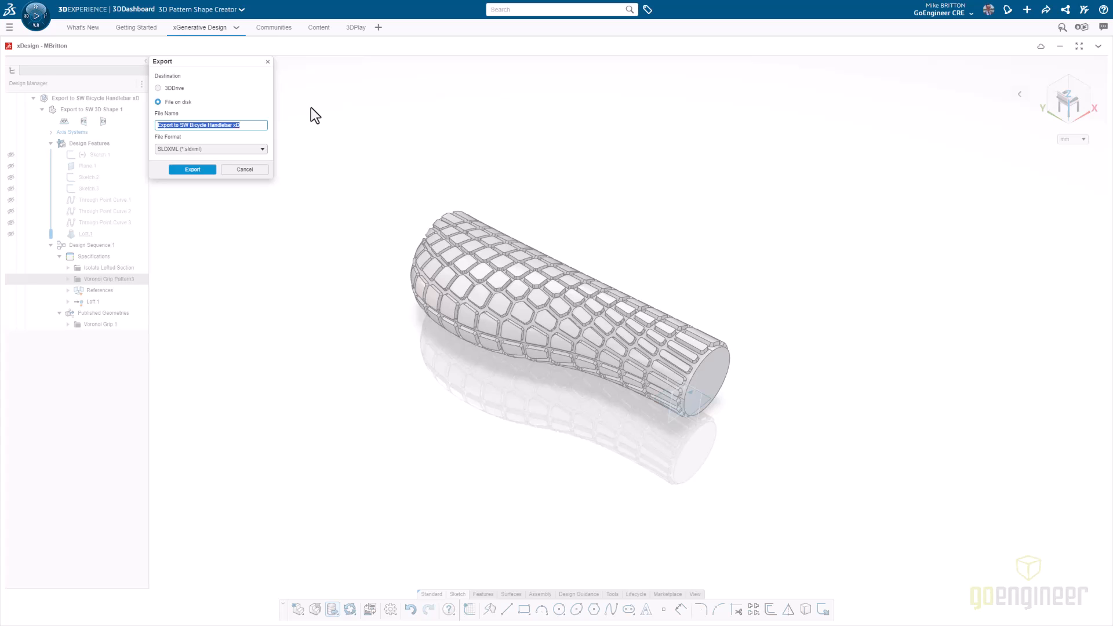
left_click(193, 170)
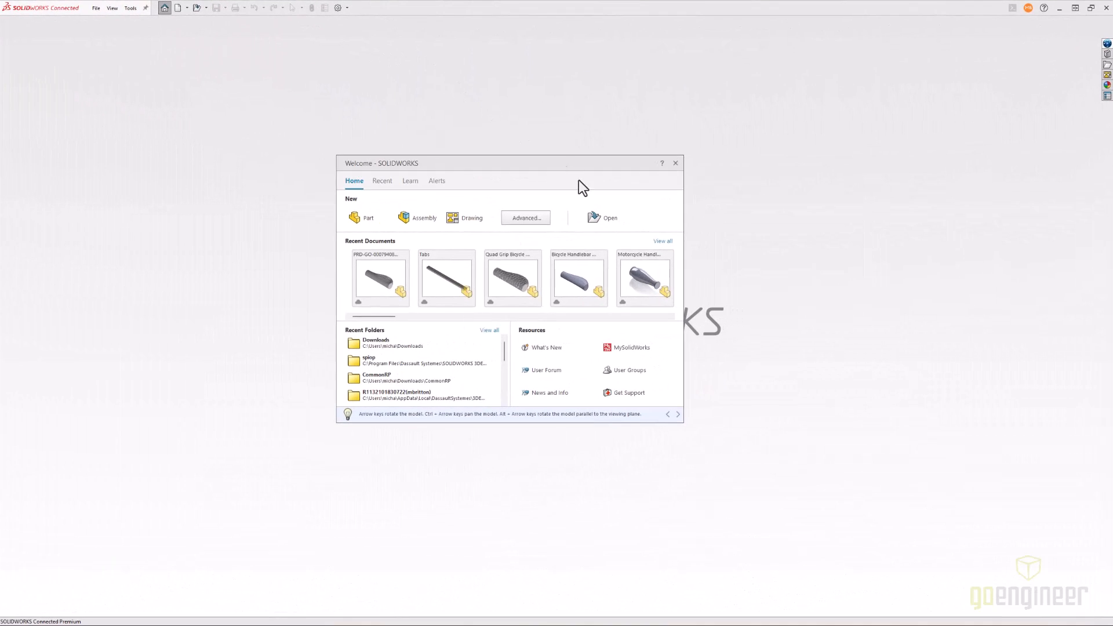
- Switch to SOLIDWORKS Connected, open Export to SW Bicycle Handlebar xD.sldxml from Downloads, and check the imported feature's surface and solid bodies
left_click(593, 220)
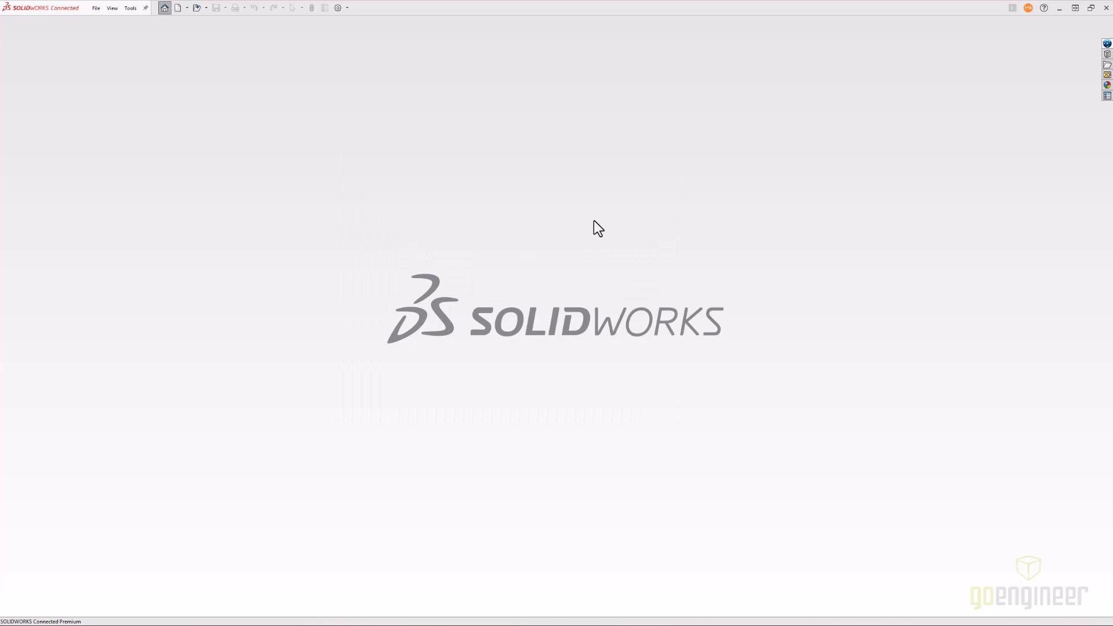
left_click(575, 285)
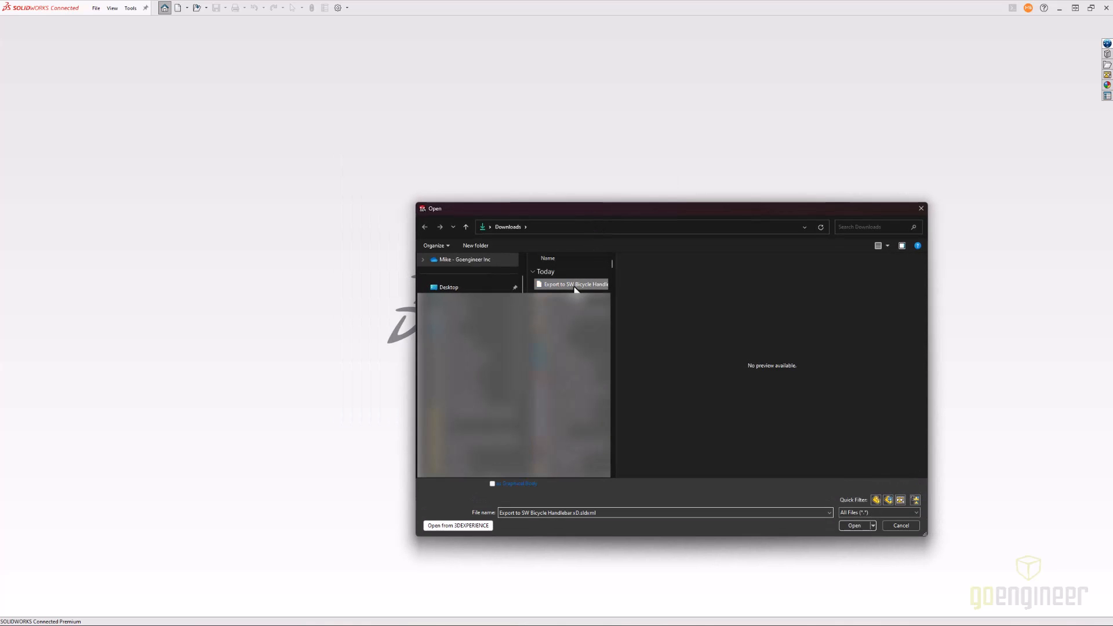
left_click(858, 527)
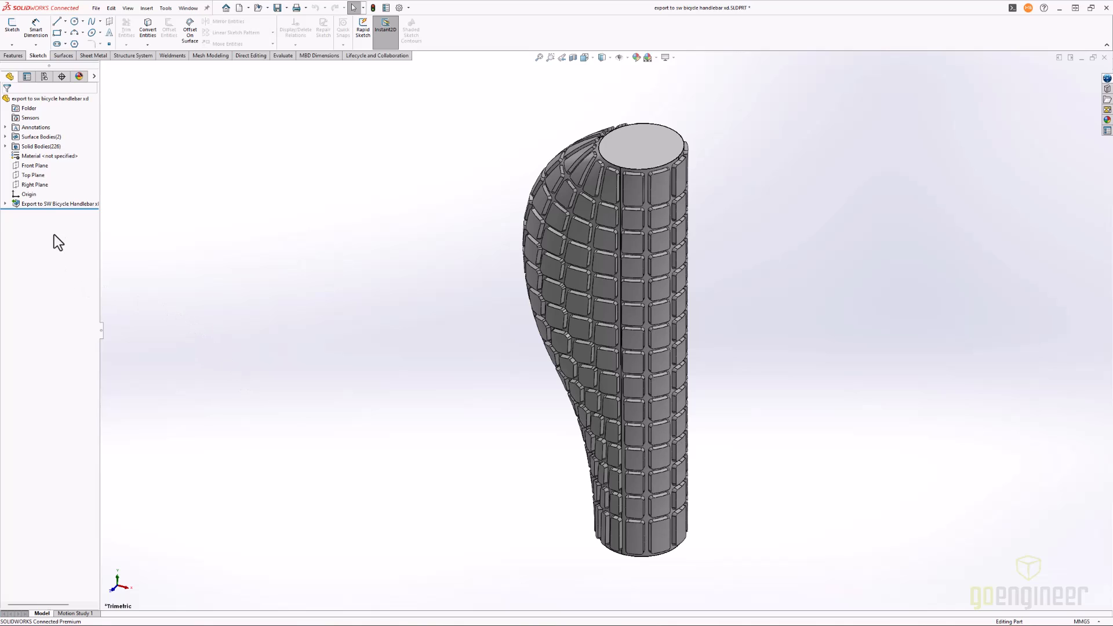
left_click(5, 203)
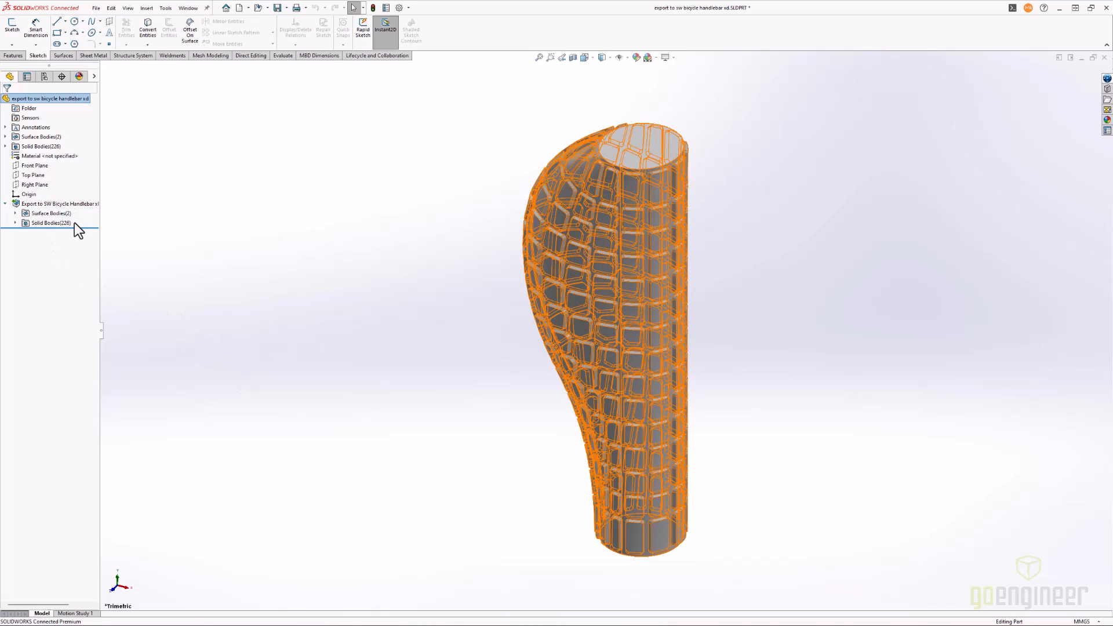
left_click(5, 204)
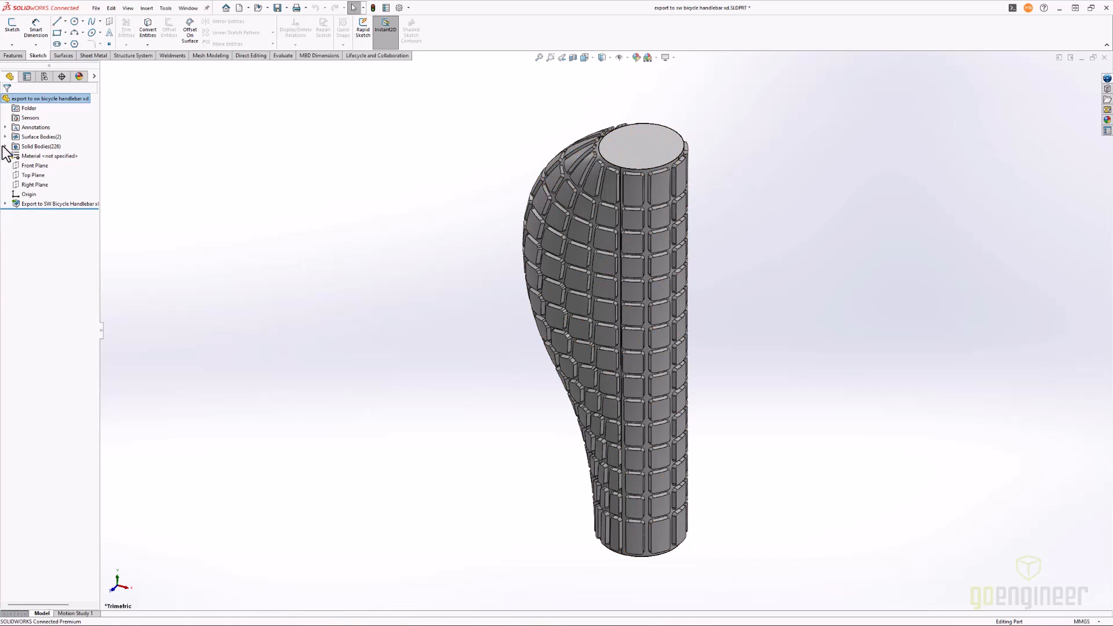